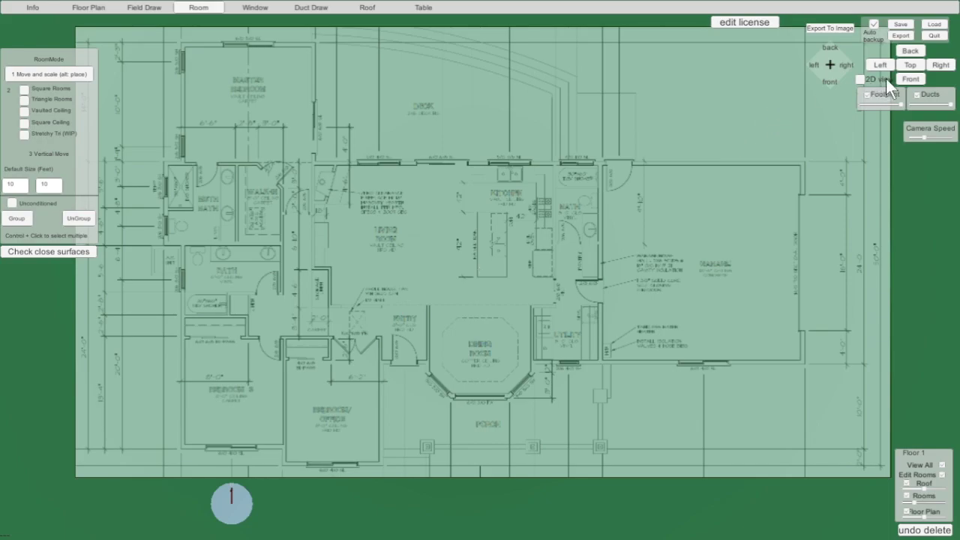
Examine the floor plan from above, covering the master bedroom wing, living room, kitchen, entry, dining room and utility area.
click(911, 65)
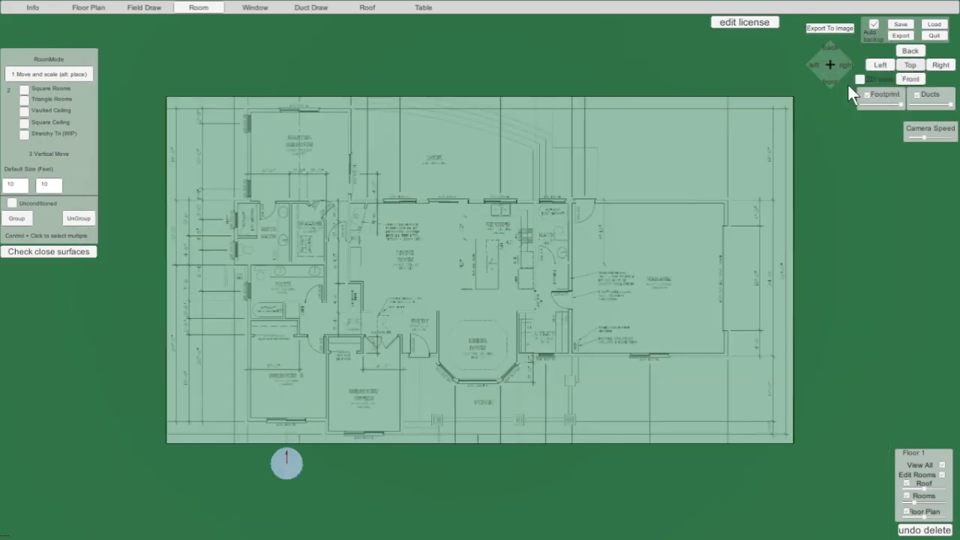
scroll(495, 274, up, 5)
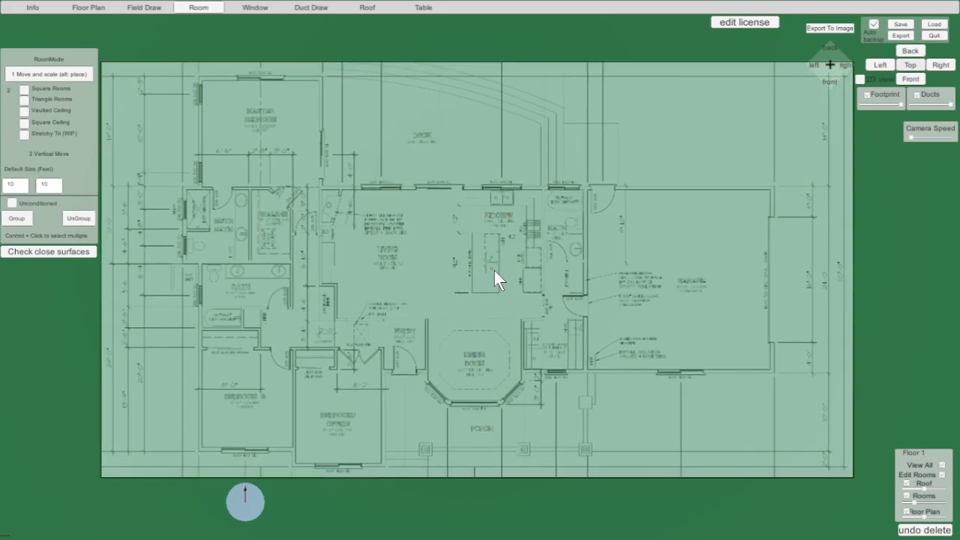
scroll(494, 273, up, 4)
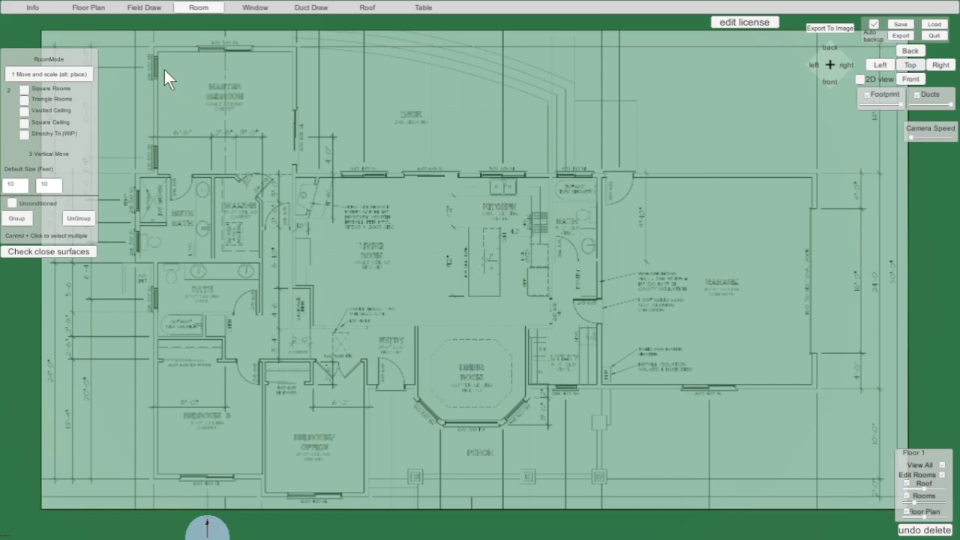
scroll(165, 71, up, 5)
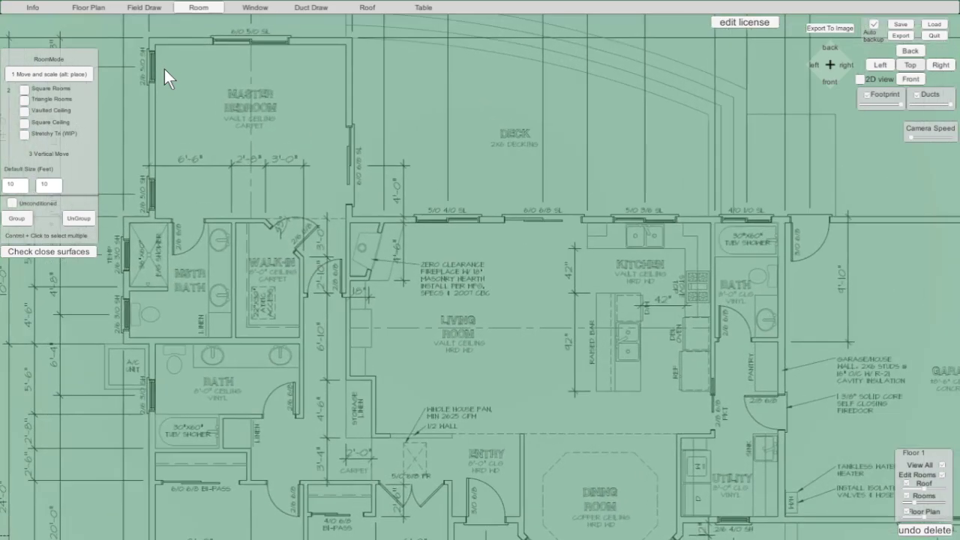
scroll(165, 69, up, 5)
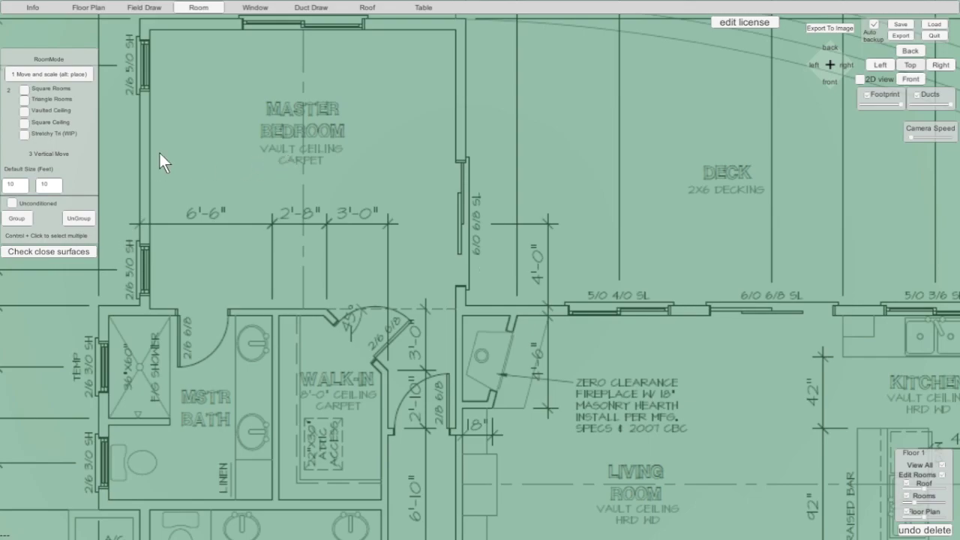
scroll(326, 196, down, 5)
middle_drag(738, 453, 394, 151)
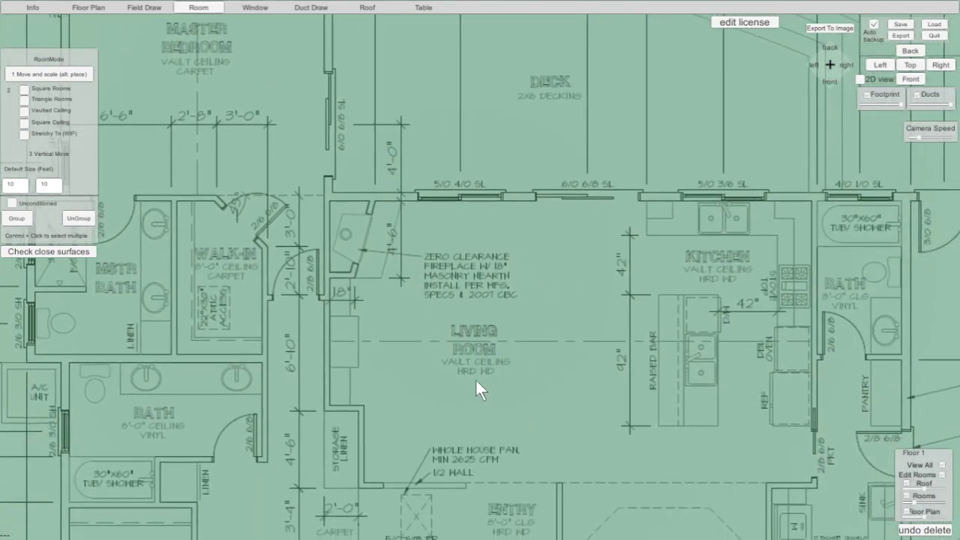
middle_drag(512, 390, 442, 254)
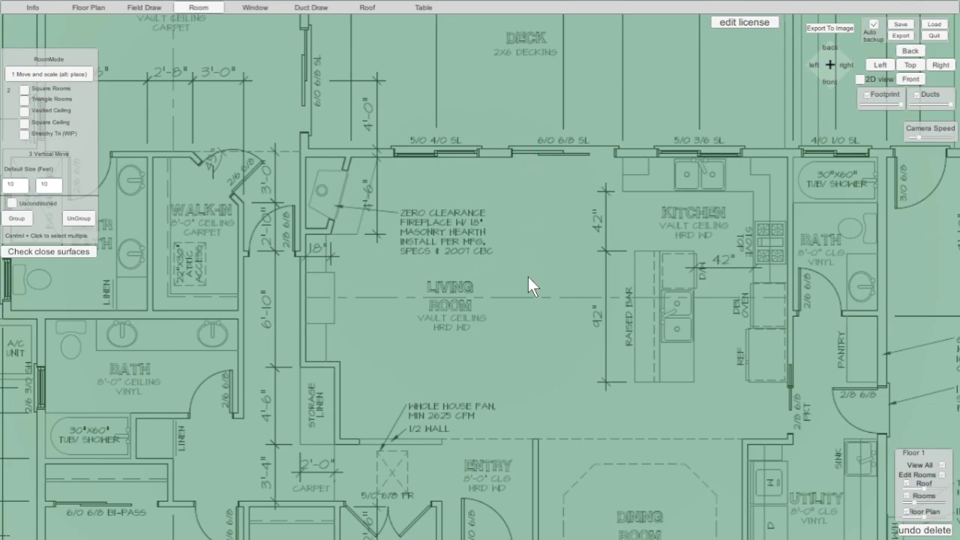
middle_drag(627, 414, 348, 92)
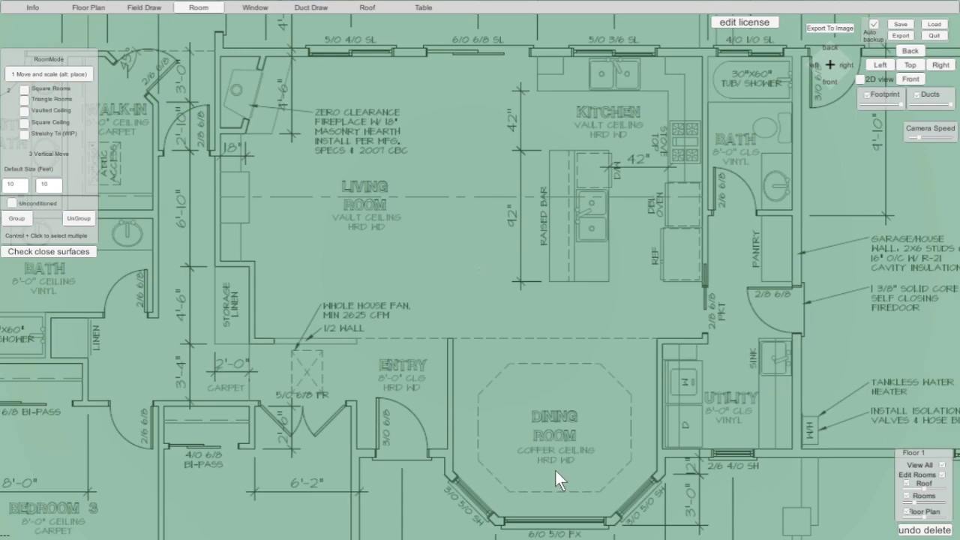
scroll(507, 432, down, 2)
middle_drag(290, 281, 712, 292)
scroll(640, 294, down, 1)
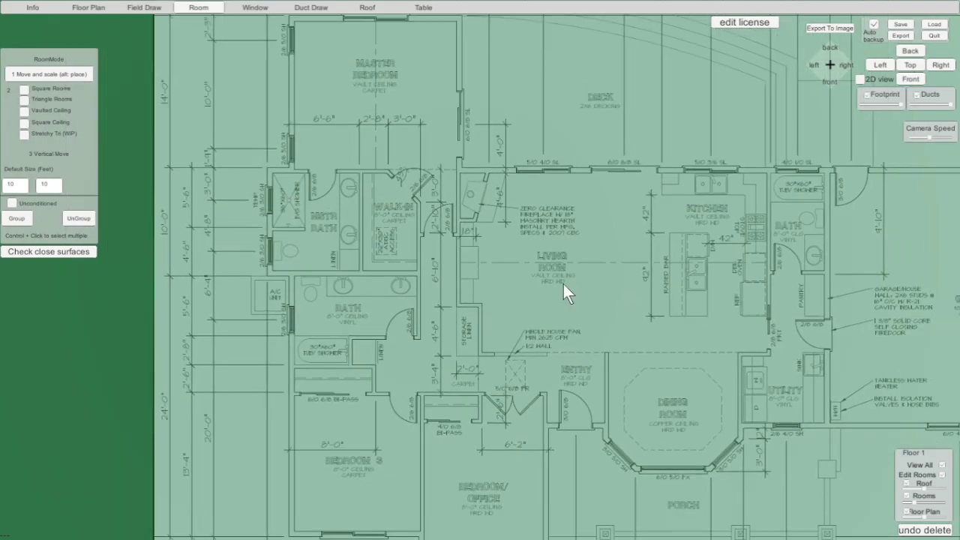
scroll(453, 245, up, 3)
middle_drag(362, 153, 578, 407)
middle_drag(402, 181, 389, 287)
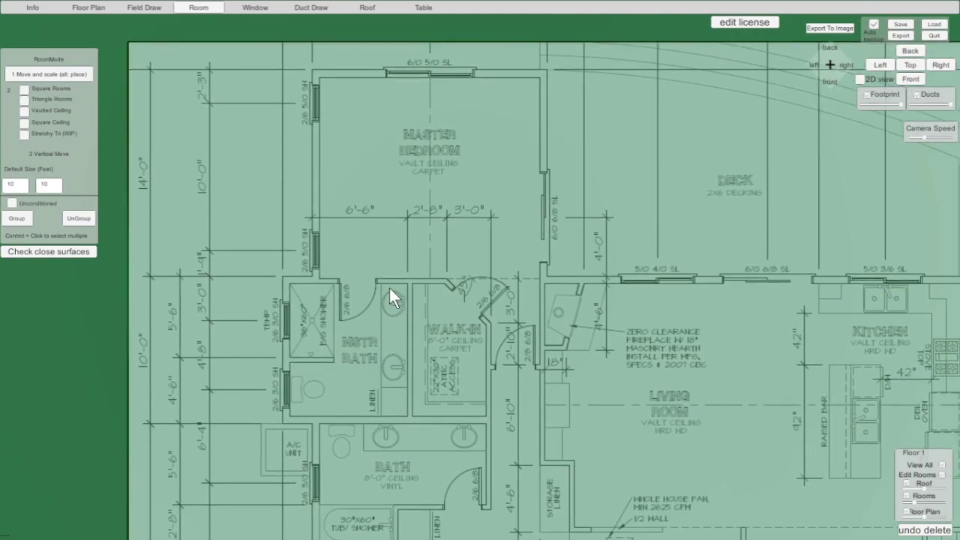
scroll(402, 219, down, 2)
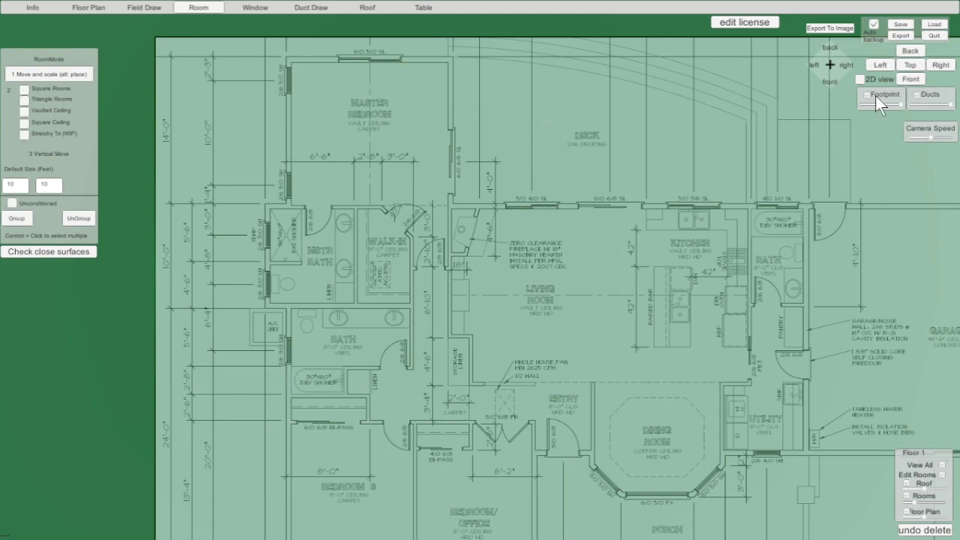
View the plan from the front around the master bedroom and show the floor elevation settings.
click(909, 79)
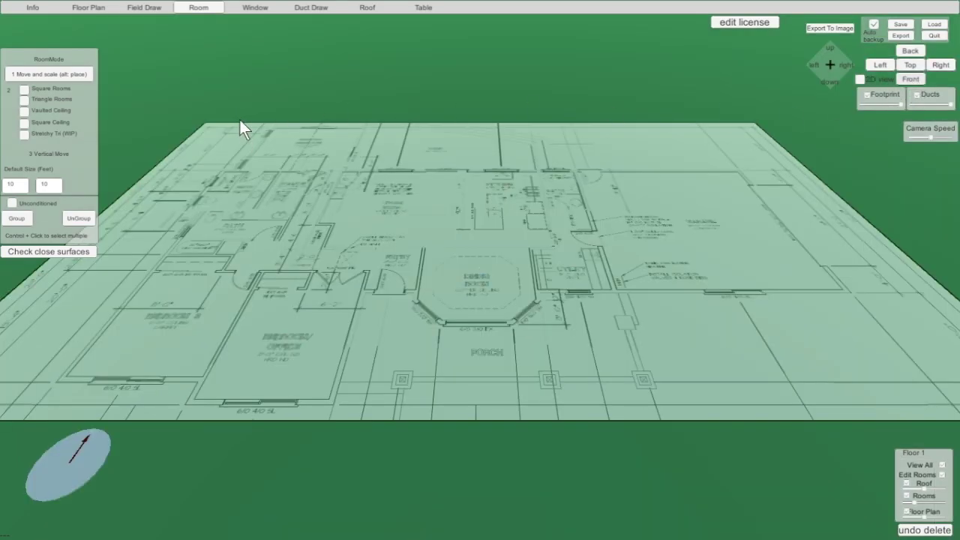
scroll(240, 127, up, 5)
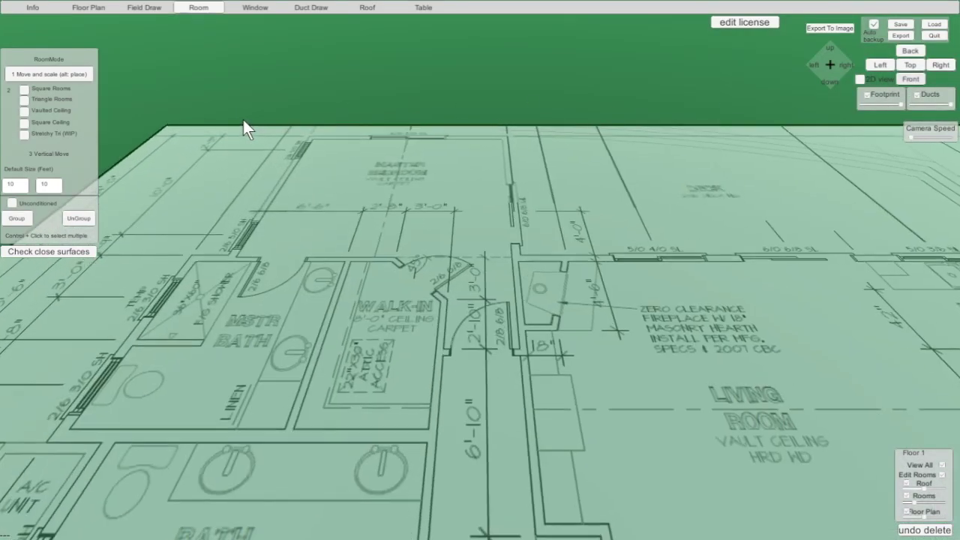
scroll(243, 120, up, 2)
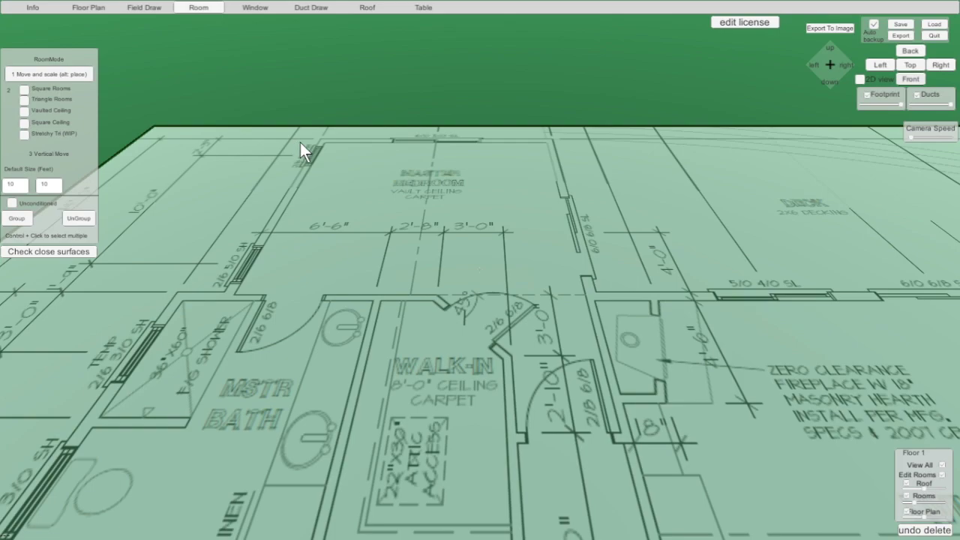
click(100, 7)
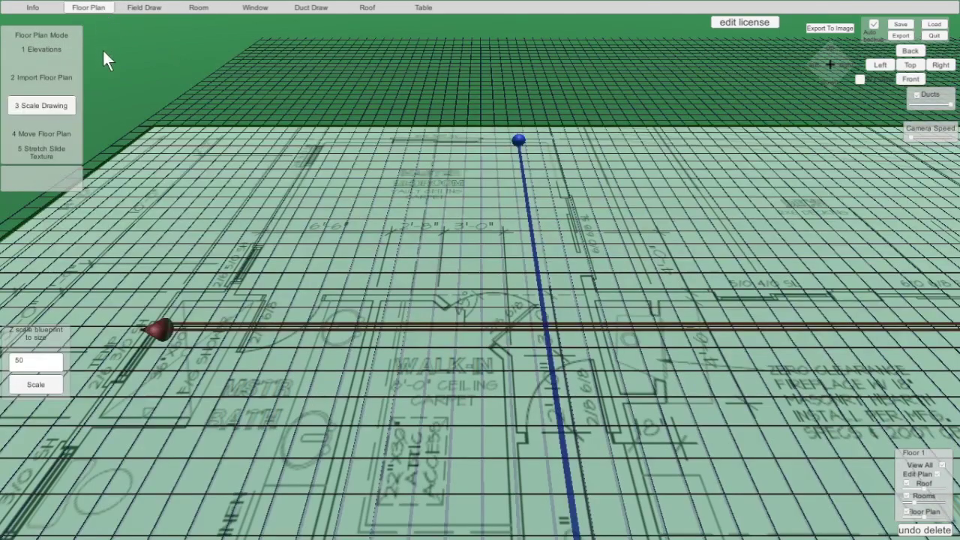
click(39, 50)
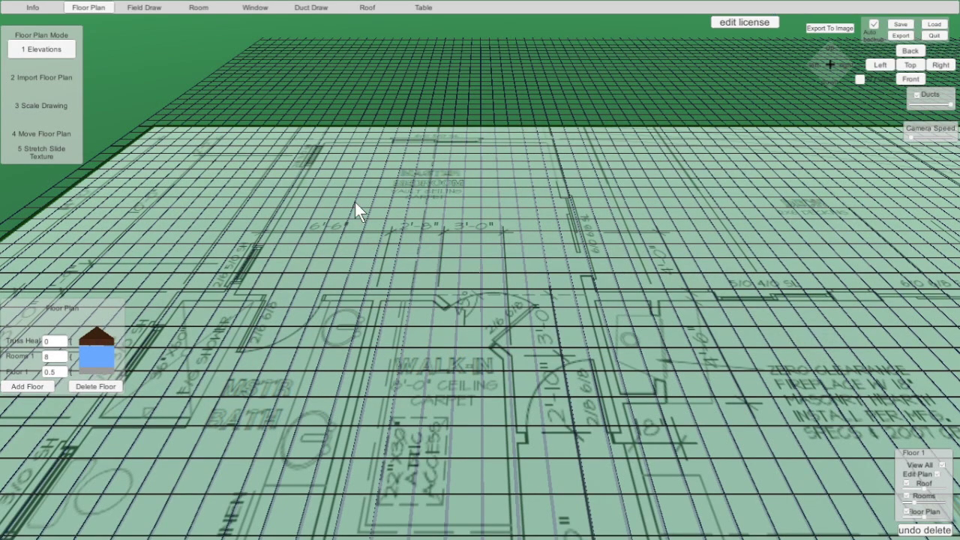
Place a 10 by 10 ft room block on the master bedroom at Left 30.5, Front 19.
click(199, 9)
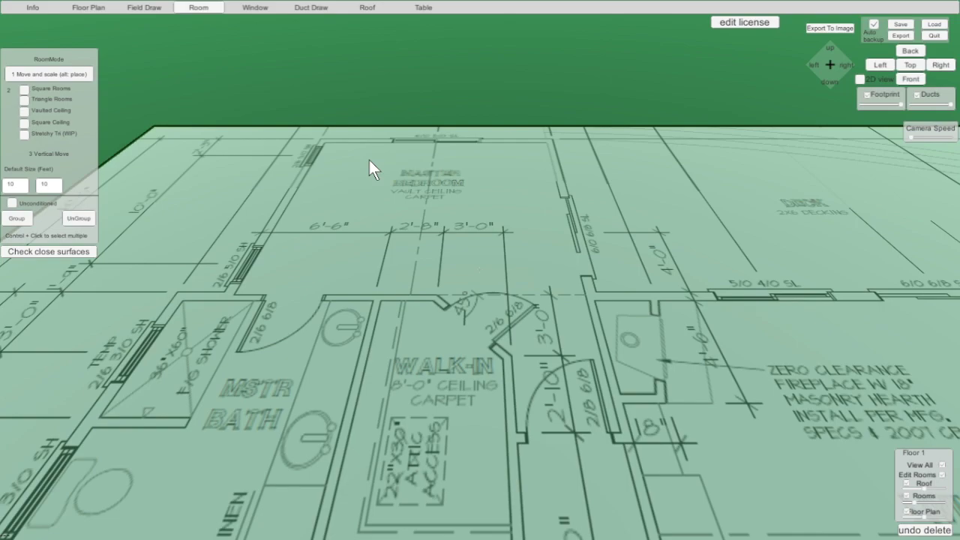
scroll(369, 160, up, 5)
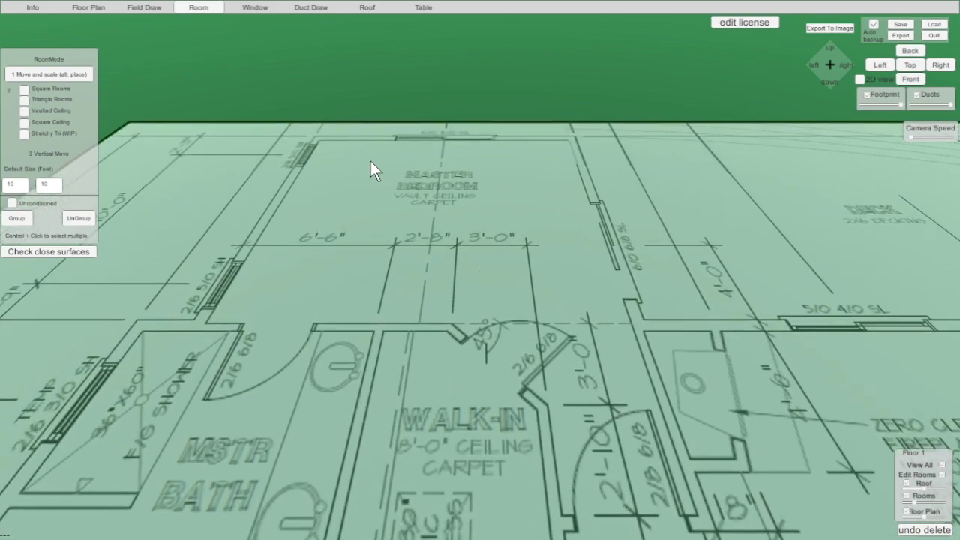
alt+click(371, 162)
click(365, 161)
drag(364, 162, 385, 182)
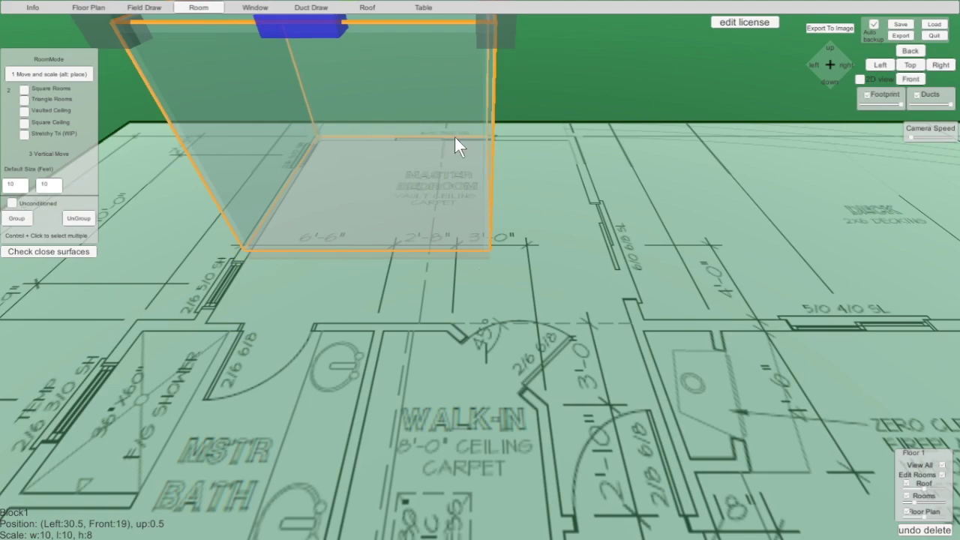
Move the room block toward the master bedroom's outer back-left corner, to Left 31, Front 20.
right_drag(156, 188, 670, 210)
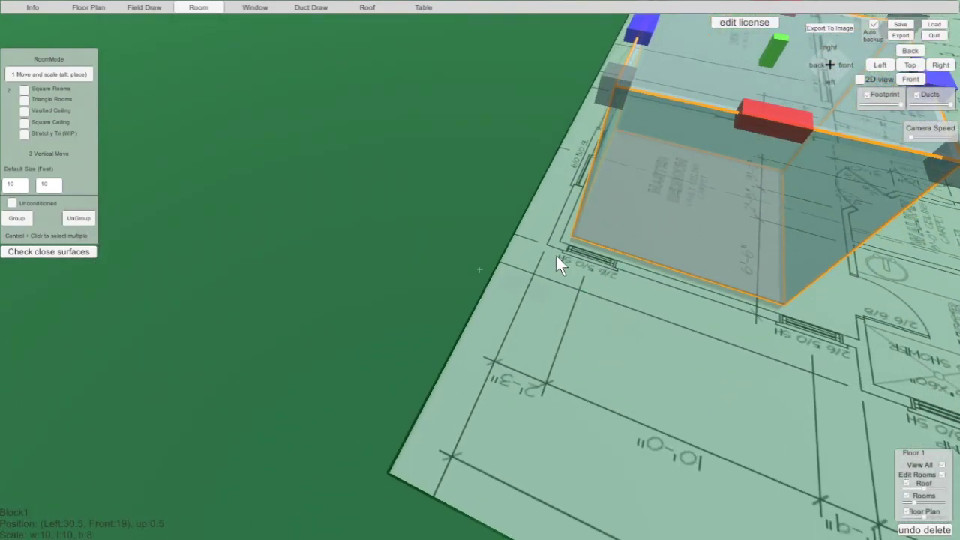
scroll(558, 266, up, 6)
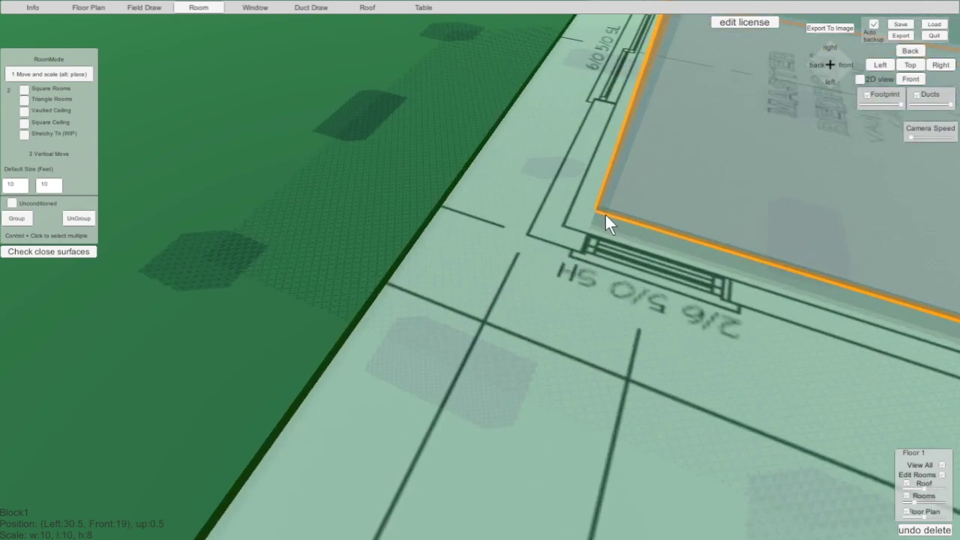
drag(624, 195, 578, 207)
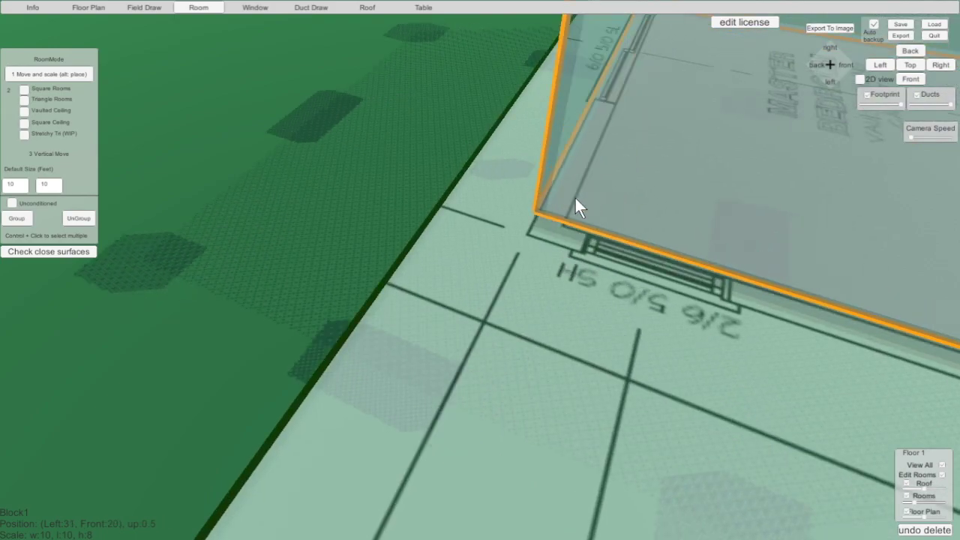
Shift the floor plan drawing slightly so the master bedroom's outer corner lines up better with the room block's corner.
middle_drag(511, 235, 514, 244)
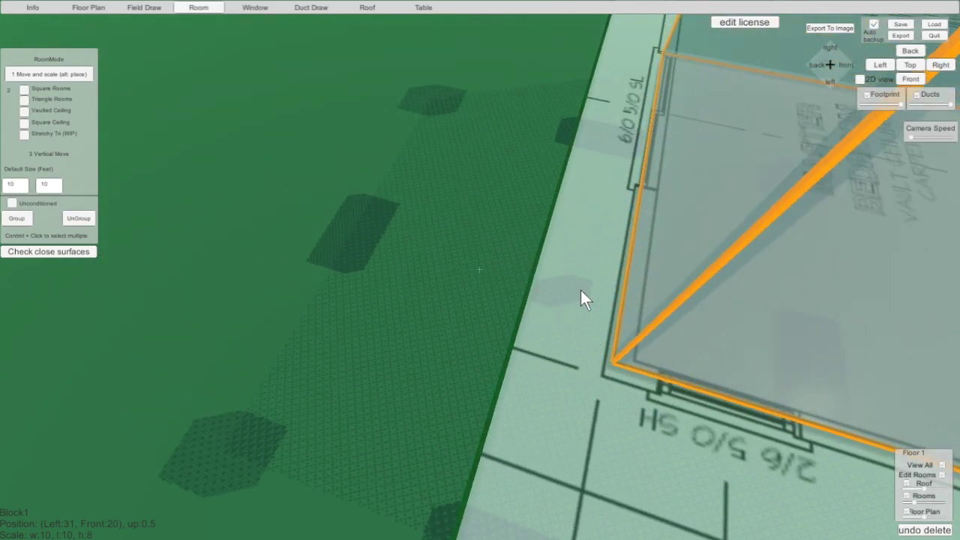
middle_drag(376, 160, 430, 244)
middle_drag(645, 251, 235, 29)
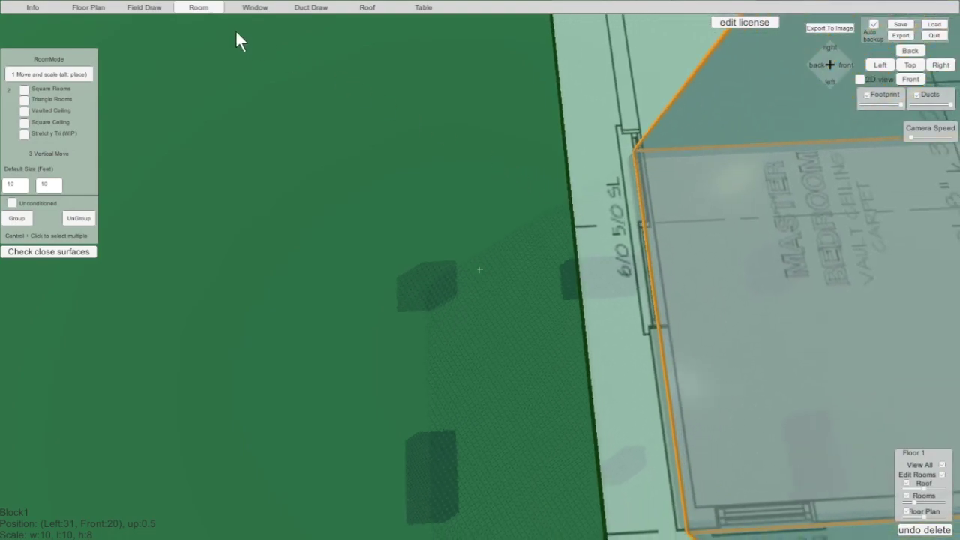
middle_drag(601, 254, 265, 67)
middle_drag(551, 424, 484, 240)
scroll(664, 261, up, 5)
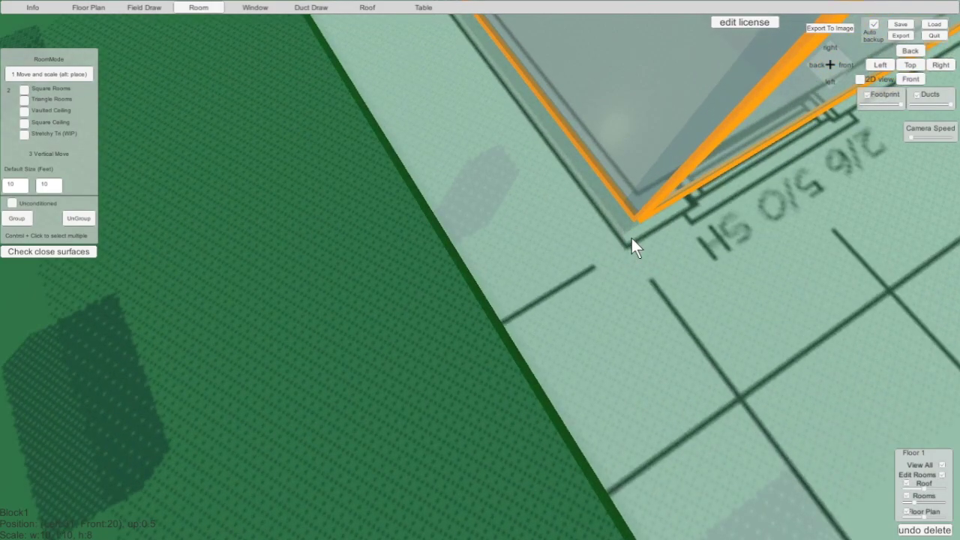
click(95, 8)
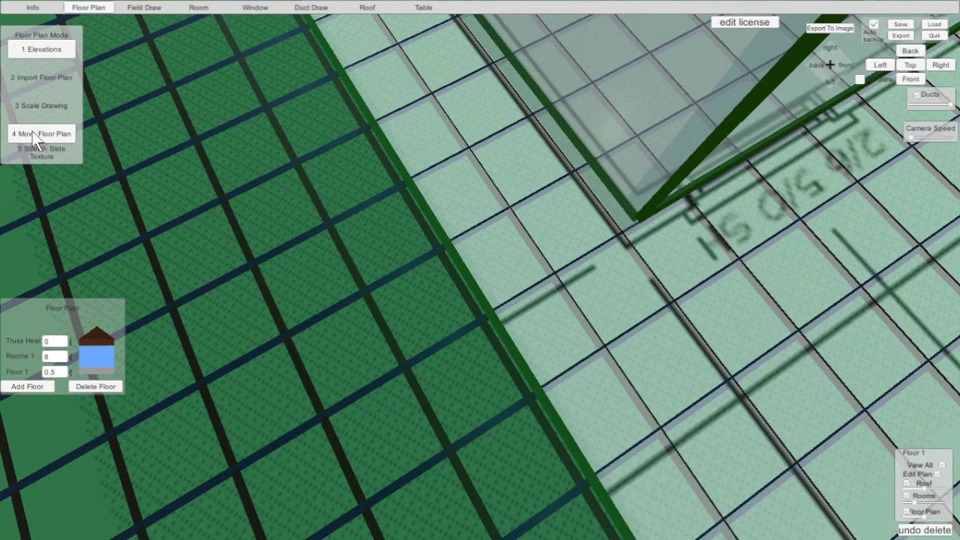
click(33, 131)
drag(628, 276, 623, 270)
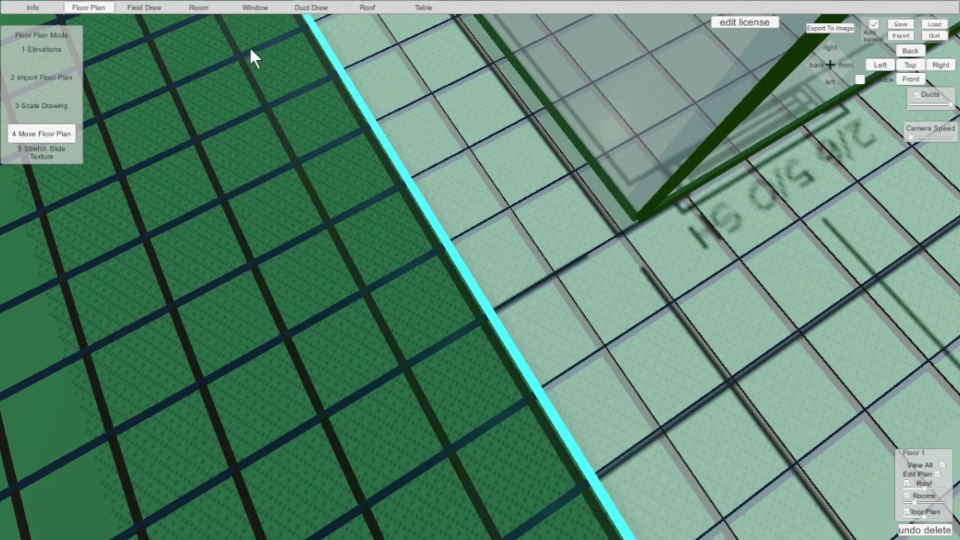
Return to Room mode and inspect the block's fit on the plan, at the bedroom corner and from the front.
click(209, 10)
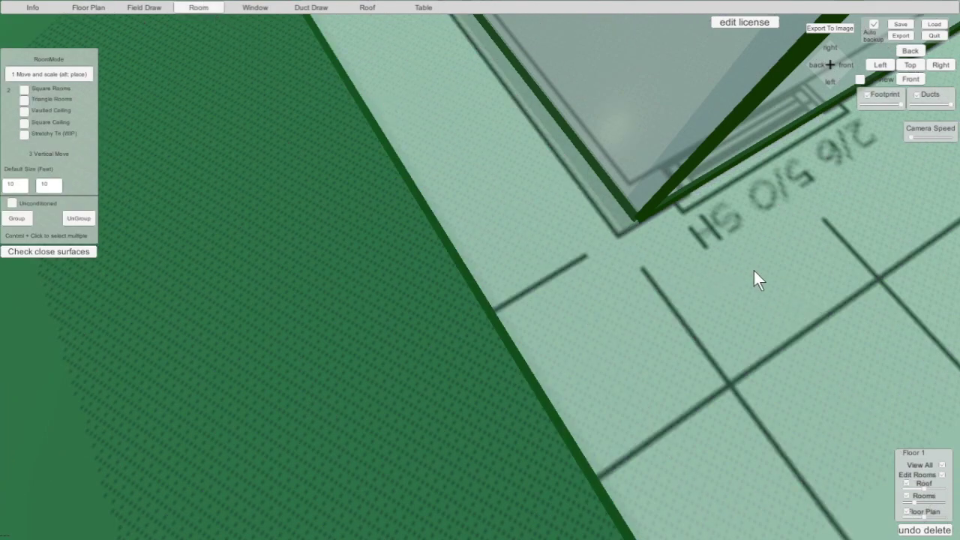
scroll(757, 273, down, 5)
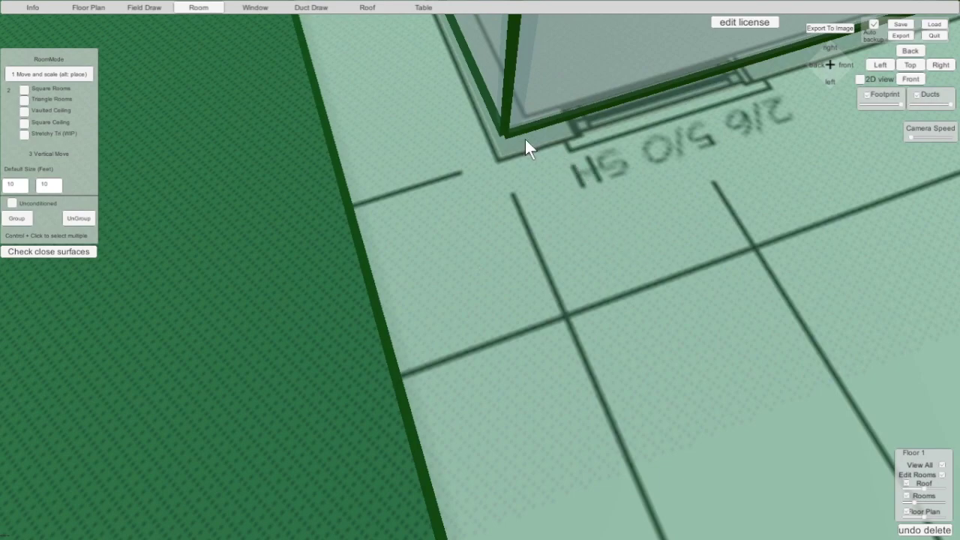
scroll(730, 171, down, 5)
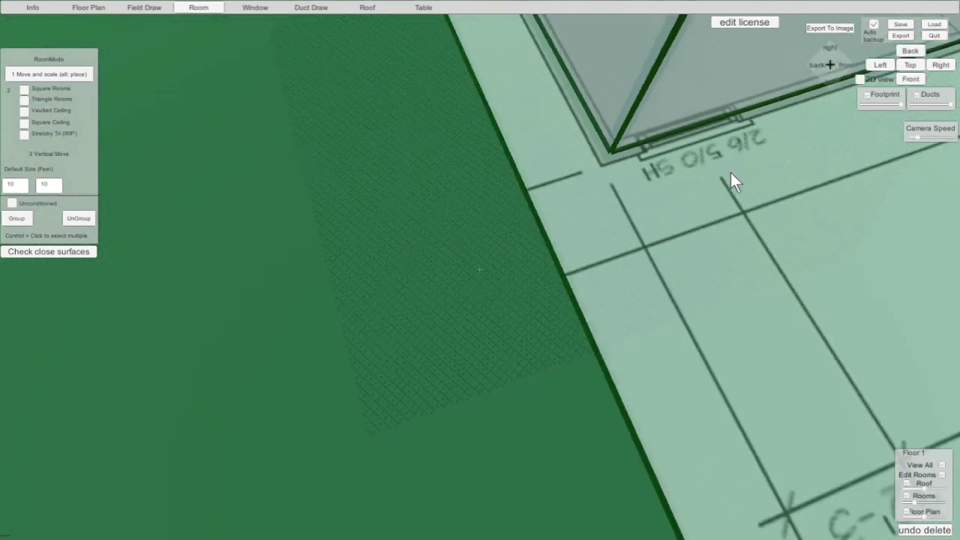
right_drag(805, 210, 926, 107)
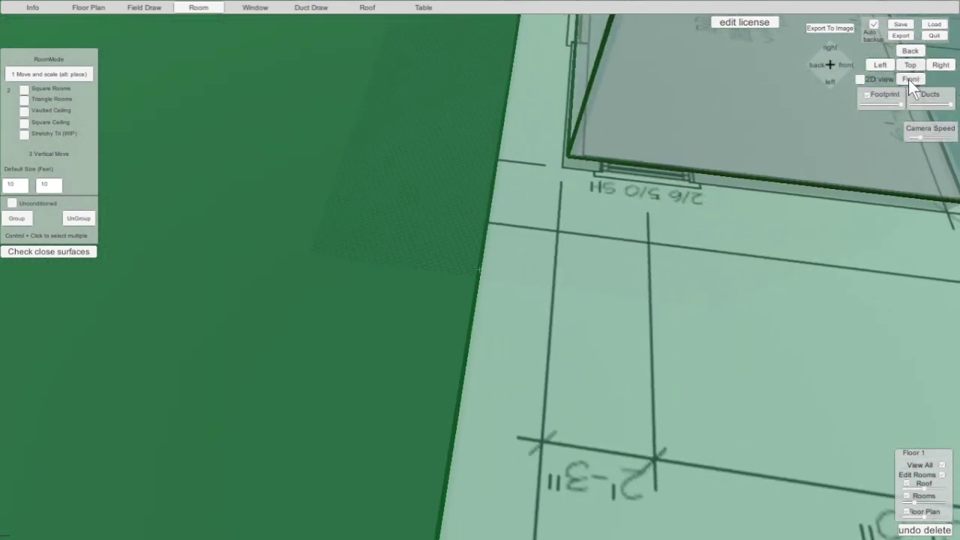
click(910, 79)
scroll(373, 202, up, 3)
scroll(280, 151, up, 5)
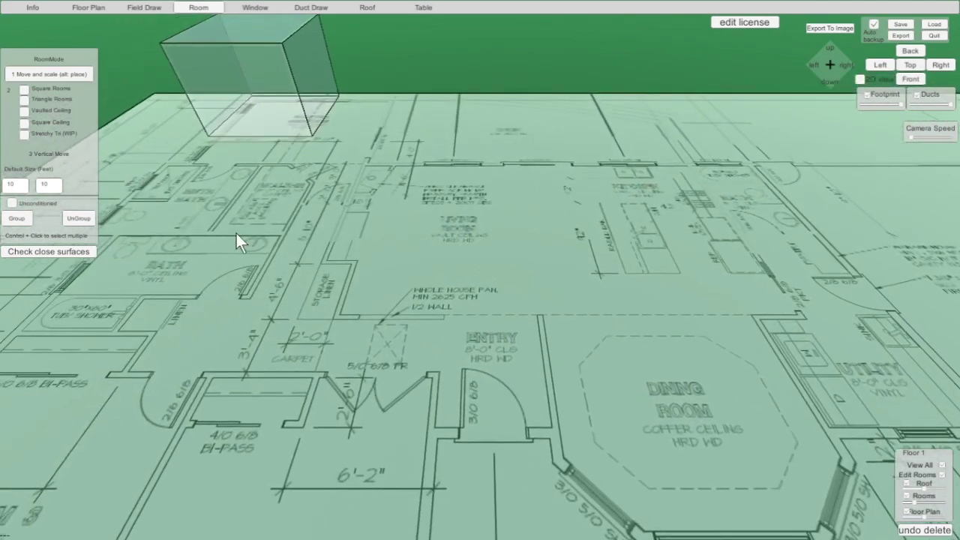
middle_drag(236, 231, 722, 411)
middle_drag(428, 264, 795, 428)
middle_drag(126, 155, 645, 382)
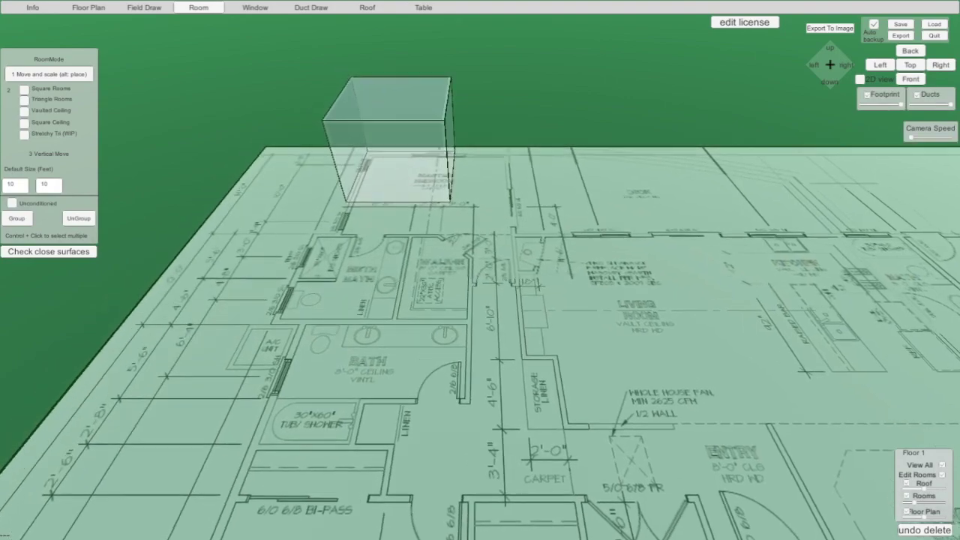
scroll(300, 201, up, 4)
middle_drag(301, 201, 855, 439)
Select the master bedroom block and move it to Left 31, Front 19.5.
click(430, 148)
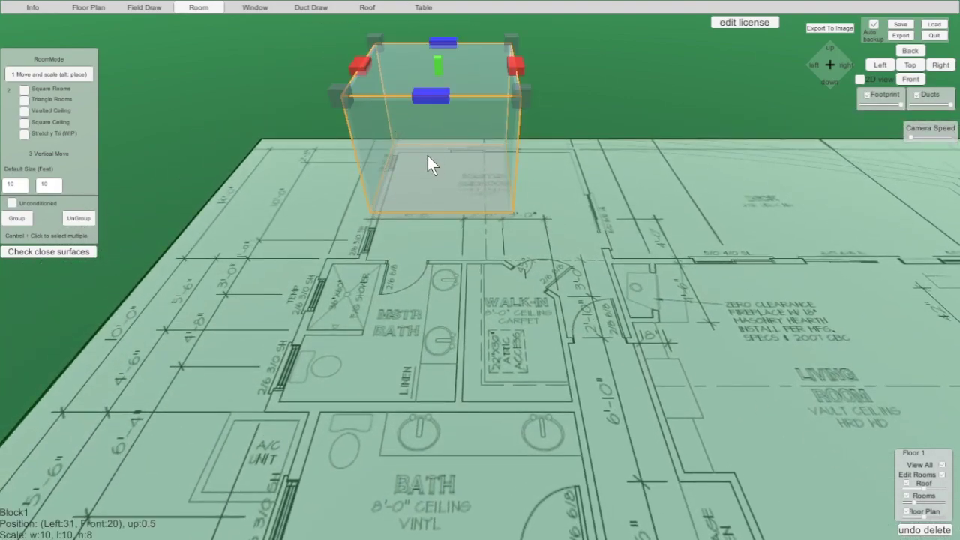
click(581, 179)
click(436, 133)
mouse_move(463, 148)
mouse_down()
mouse_move(488, 171)
mouse_move(484, 152)
mouse_move(460, 153)
mouse_up()
right_drag(306, 180, 443, 169)
right_drag(172, 259, 750, 342)
right_drag(261, 220, 495, 263)
right_drag(225, 331, 919, 341)
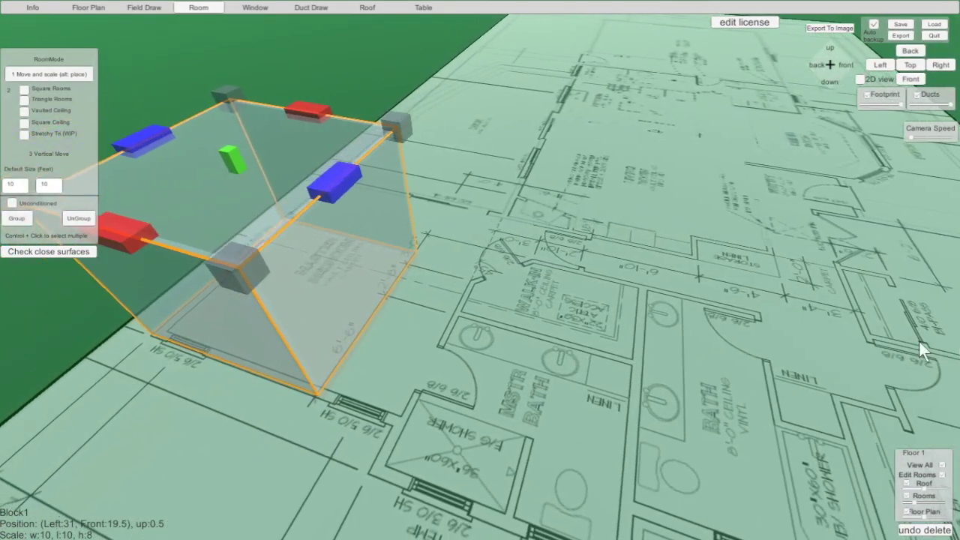
Move the master bedroom block to Left 31, Front 20, and check how its corners line up with the plan.
right_drag(333, 403, 225, 450)
right_drag(487, 443, 589, 422)
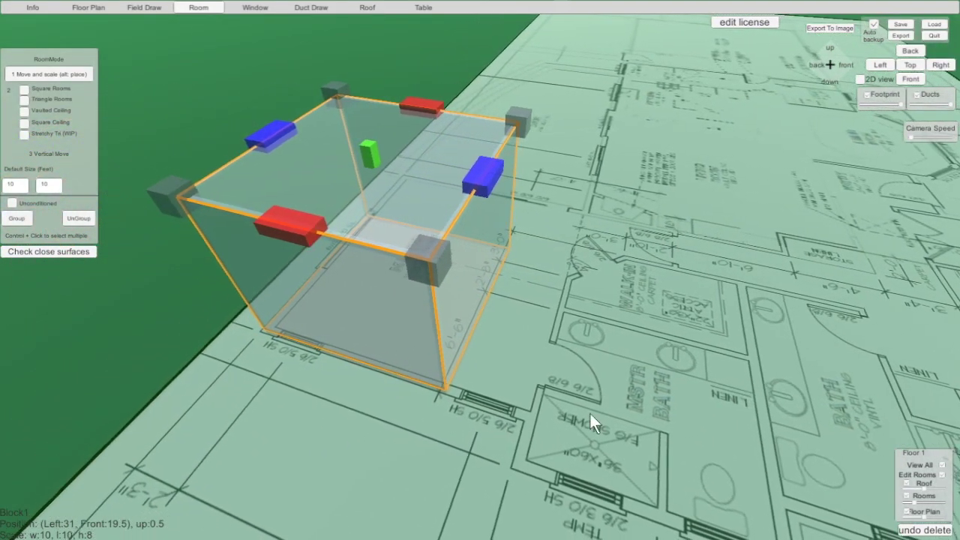
right_drag(302, 439, 844, 452)
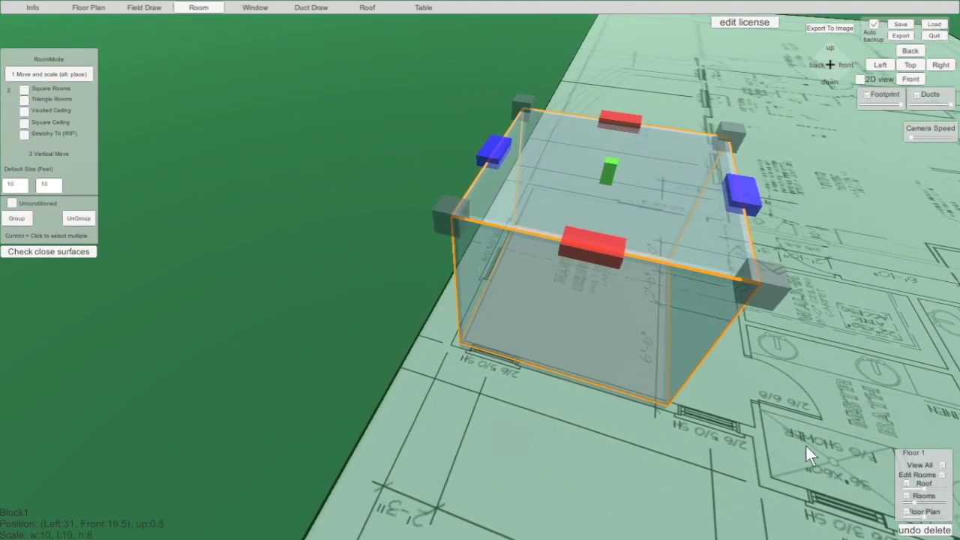
drag(499, 342, 492, 341)
right_drag(733, 396, 316, 274)
right_drag(517, 376, 288, 332)
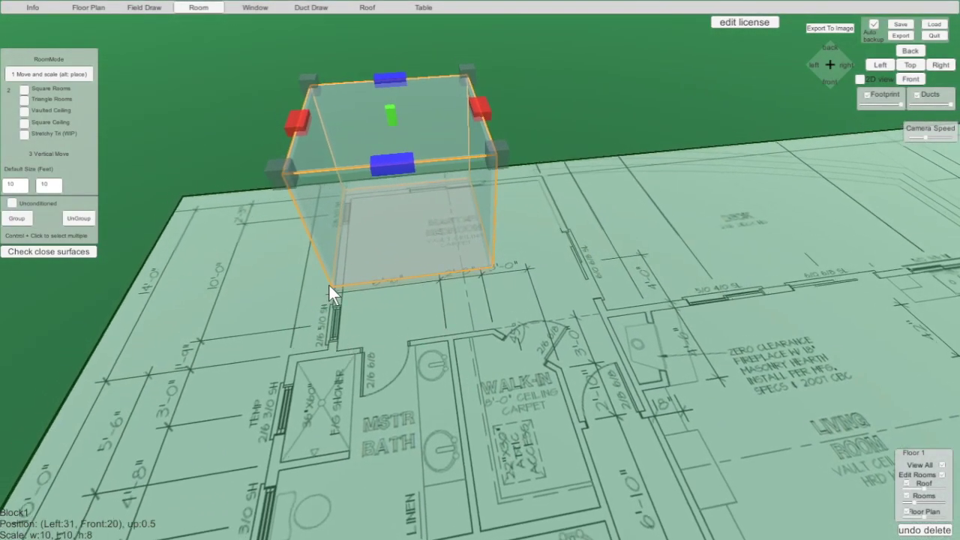
right_drag(335, 297, 368, 340)
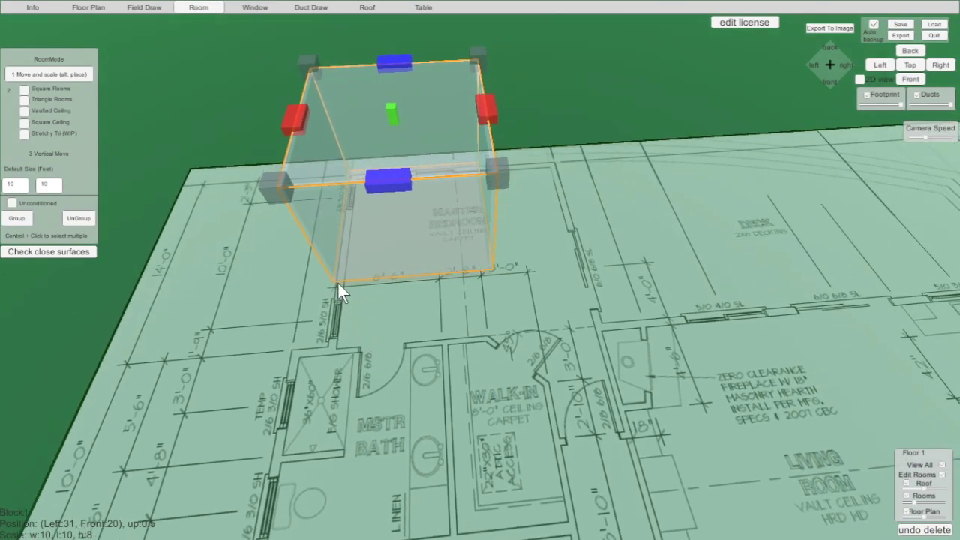
click(334, 306)
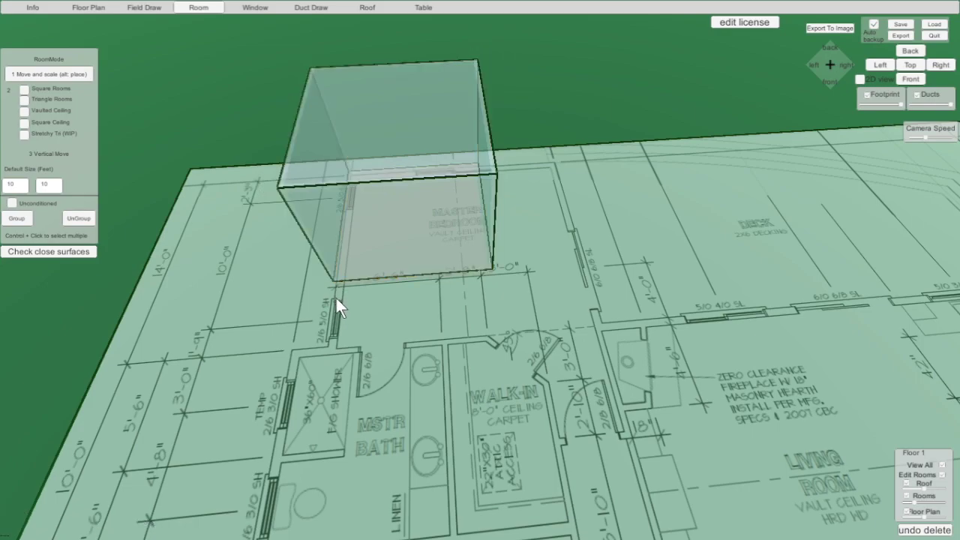
Stretch the master bedroom block to 16 ft wide and 14 ft long so it covers the whole room on the plan.
click(434, 155)
drag(489, 111, 597, 105)
right_drag(638, 233, 622, 268)
drag(454, 177, 449, 251)
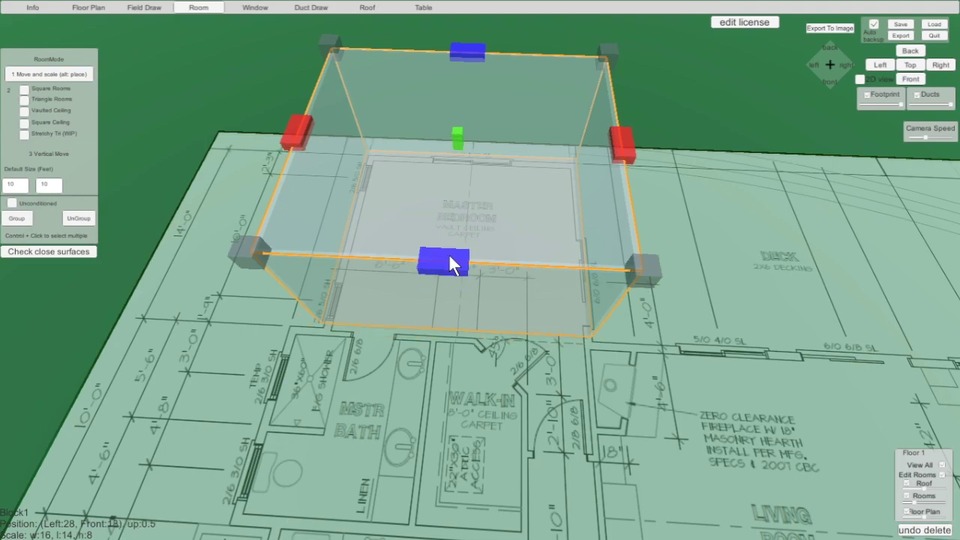
Show the model in 2D from above, framed on the master bath area below the master bedroom block.
click(909, 65)
click(860, 80)
scroll(266, 174, up, 5)
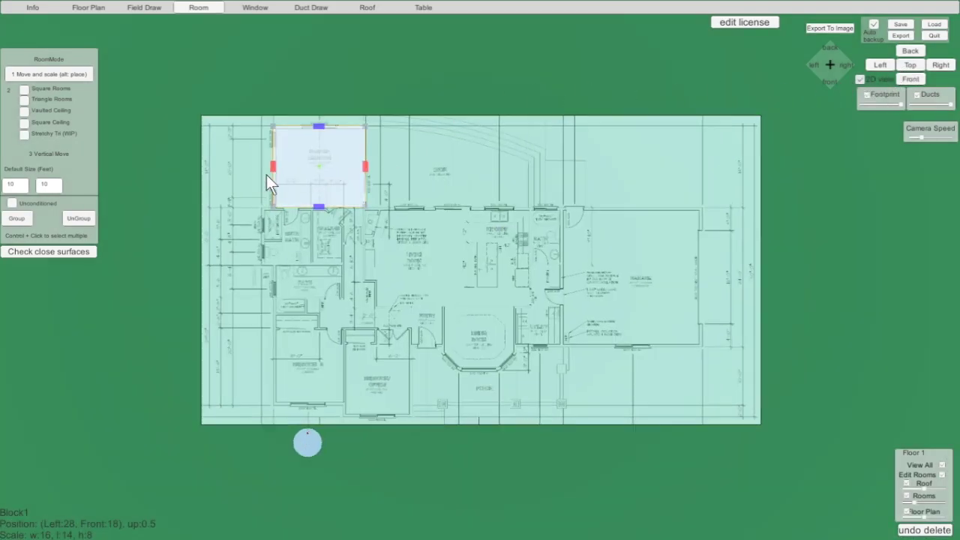
scroll(285, 231, up, 2)
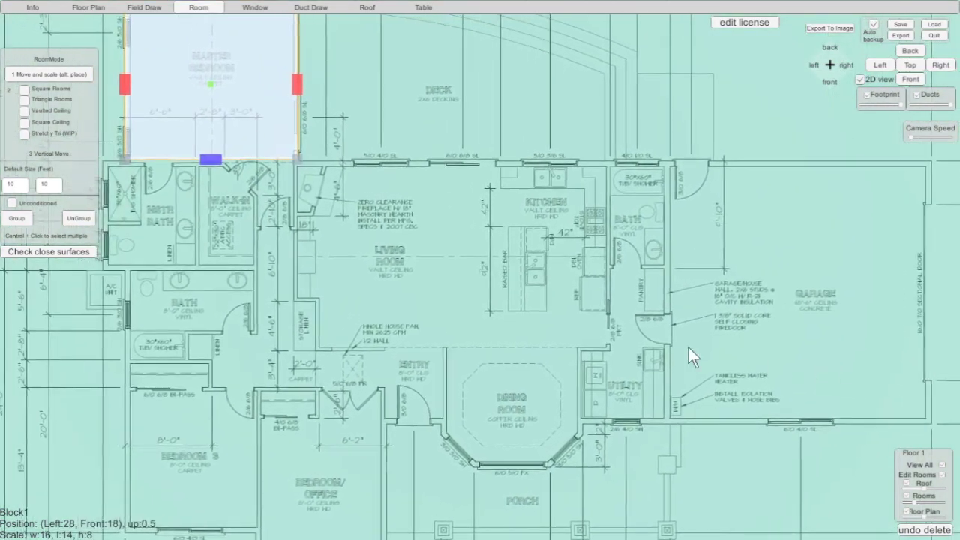
scroll(450, 300, up, 2)
middle_drag(561, 323, 608, 330)
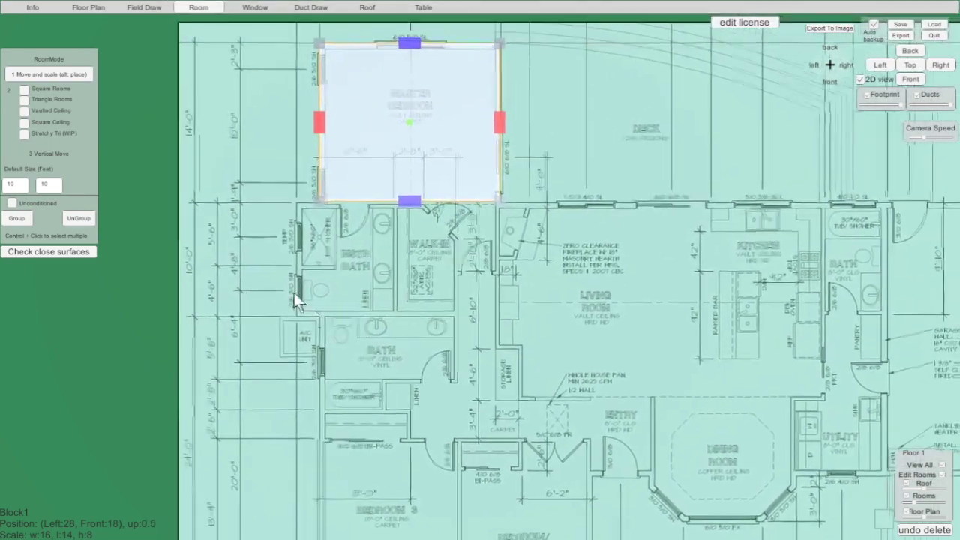
key(s)
key(s)
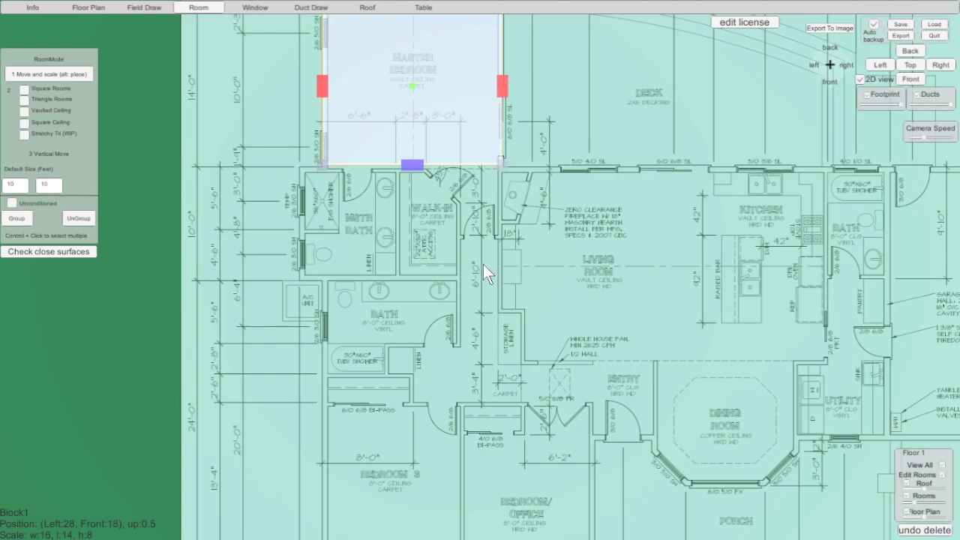
Add a block over the master bath and walk-in closet, 18 ft wide and 10 ft long, against the master bedroom.
alt+click(351, 211)
drag(362, 215, 502, 213)
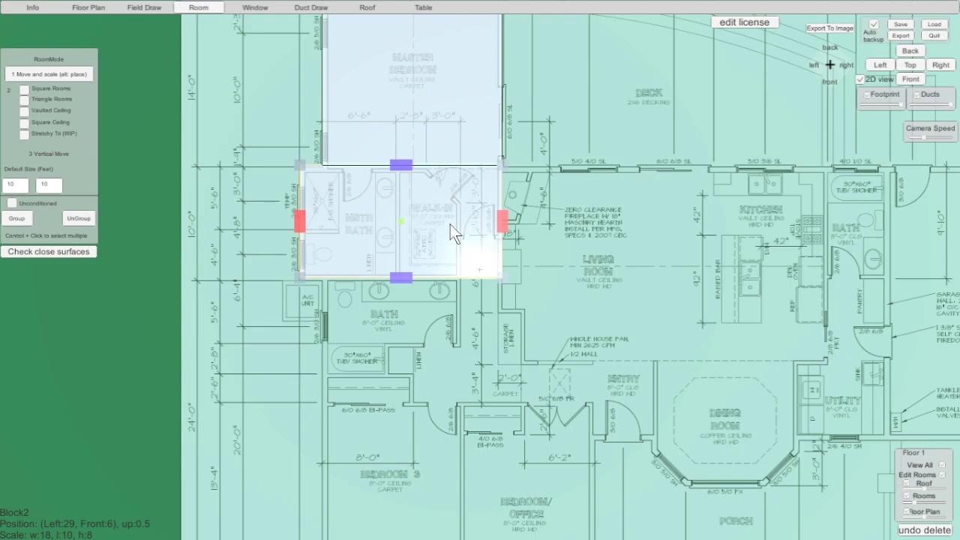
Add a block over the hall bath below the master bath, 16 ft wide and 8.5 ft long.
scroll(450, 224, up, 3)
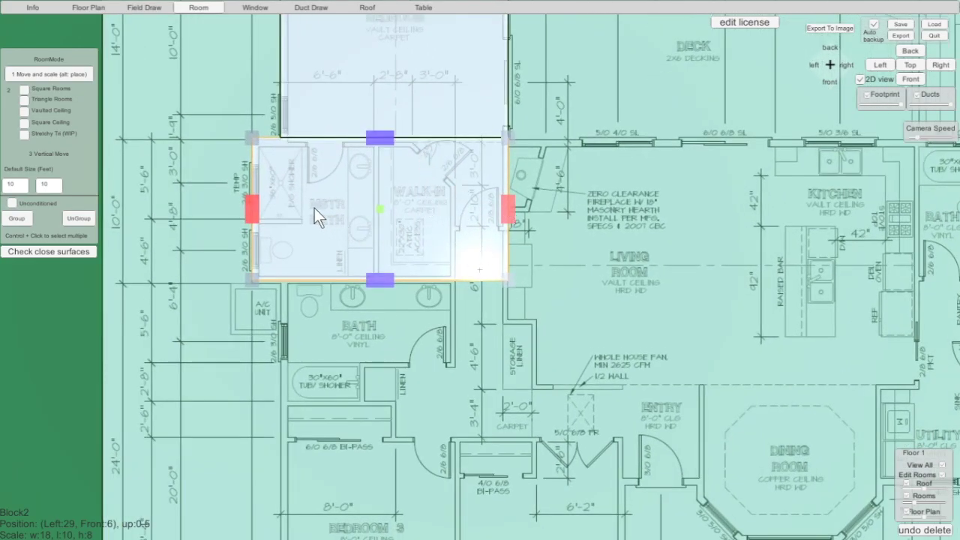
scroll(390, 384, down, 2)
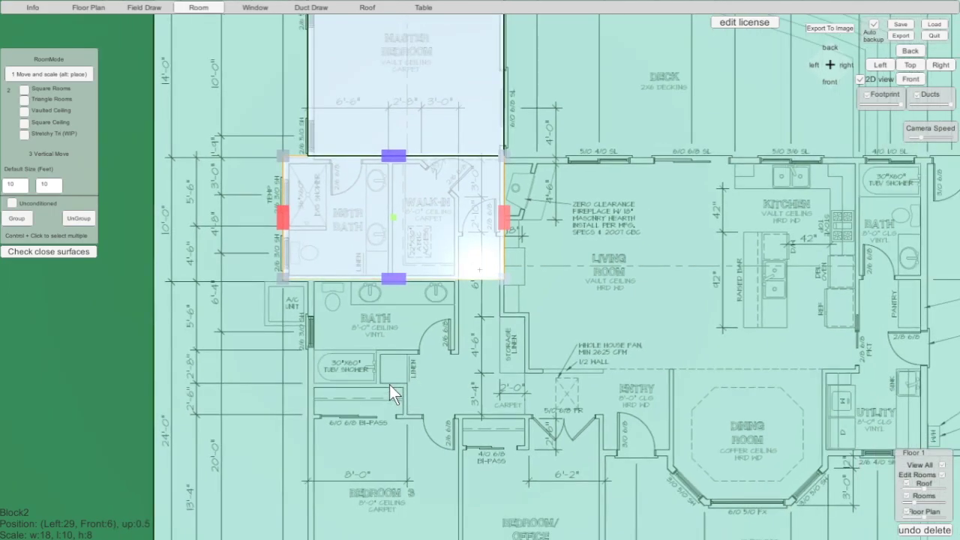
alt+click(347, 319)
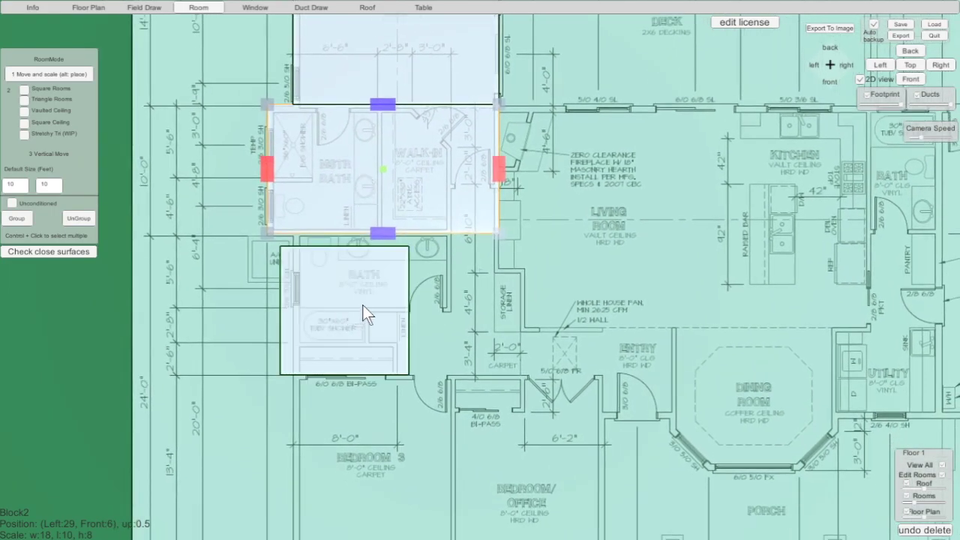
drag(370, 304, 499, 297)
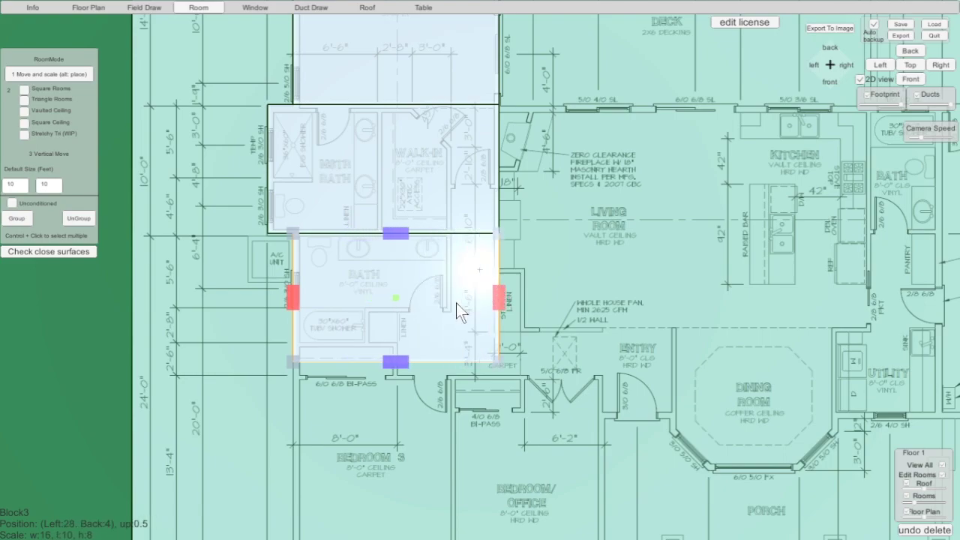
mouse_move(403, 356)
mouse_down()
mouse_move(406, 338)
mouse_move(395, 375)
mouse_move(403, 345)
mouse_up()
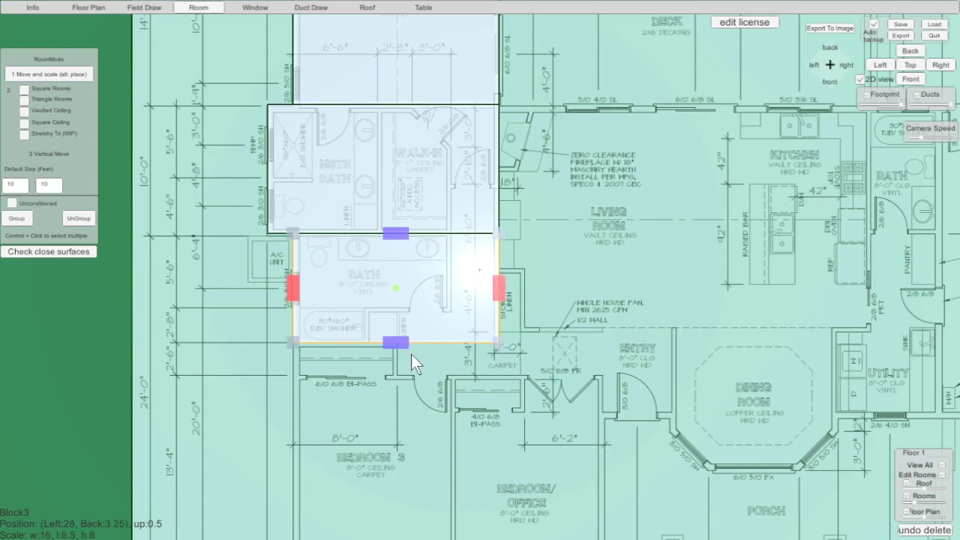
Add a block over Bedroom 3 below the hall bath, 12.5 ft wide and 16 ft long.
scroll(469, 418, down, 1)
middle_drag(469, 419, 500, 242)
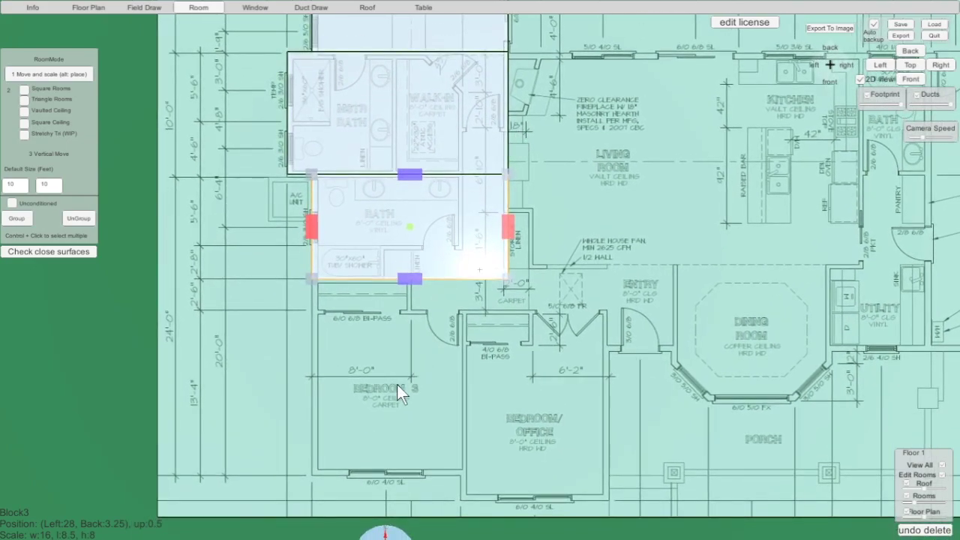
alt+click(379, 367)
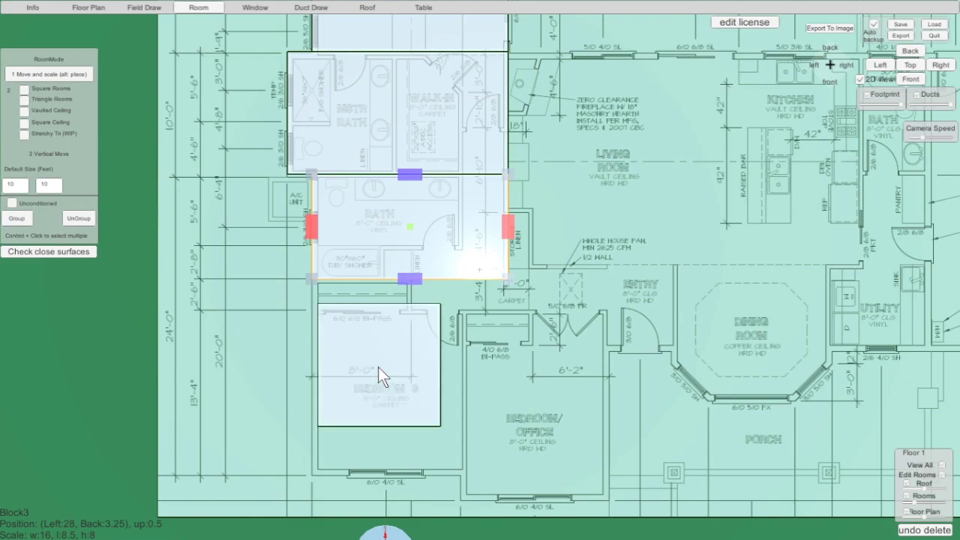
drag(378, 366, 465, 334)
drag(388, 403, 389, 476)
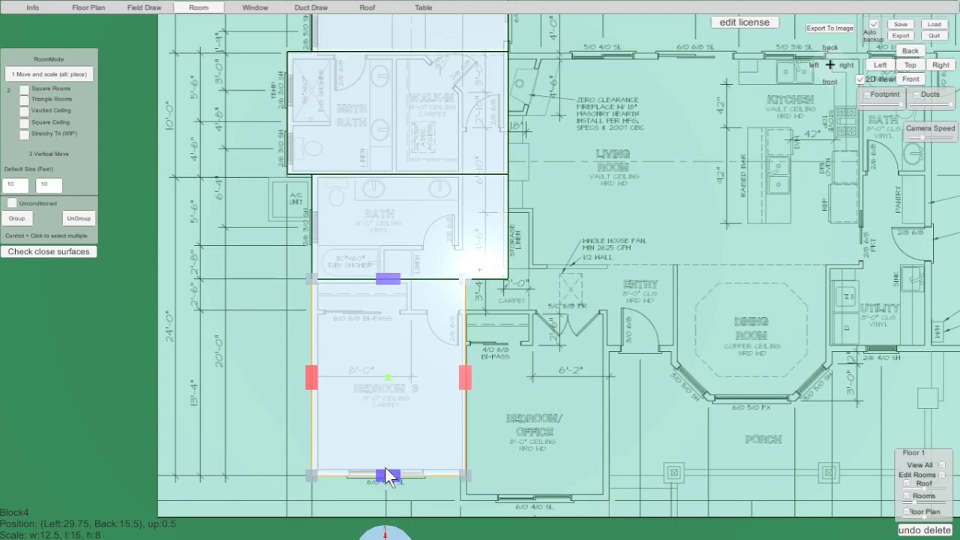
Add a block over the Bedroom/Office beside Bedroom 3, 11.5 ft wide and 18 ft long.
alt+click(525, 376)
drag(526, 375, 537, 308)
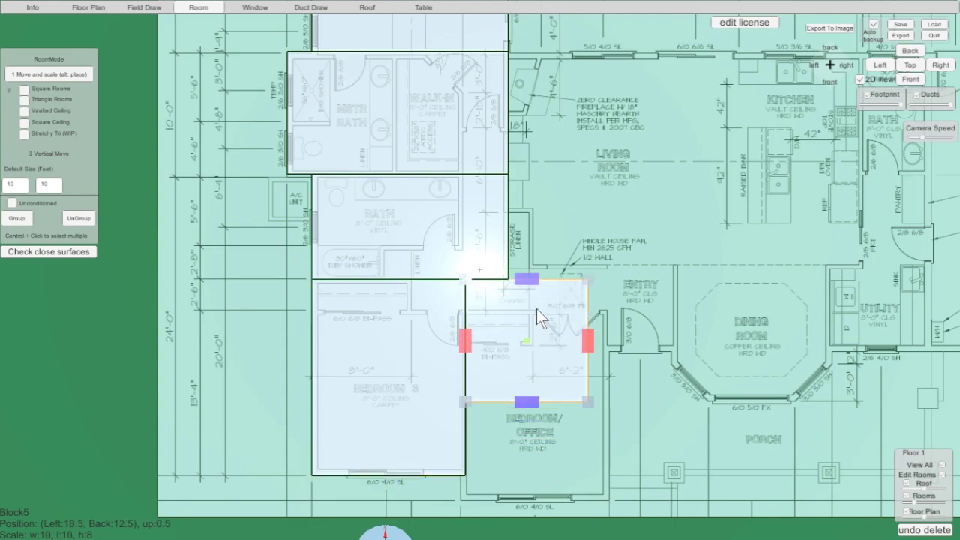
drag(521, 339, 474, 278)
drag(589, 340, 603, 334)
drag(538, 401, 537, 501)
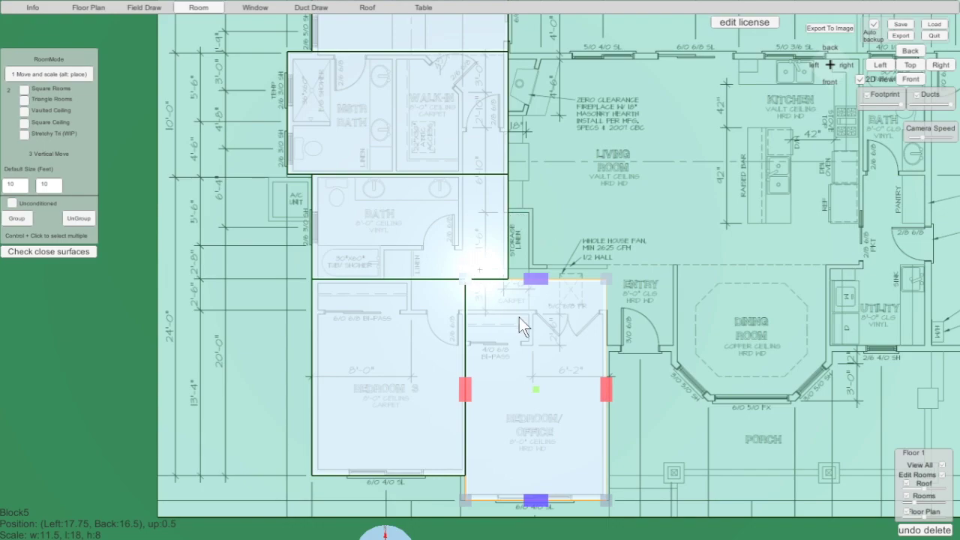
Add a living room block against the master bath block's inner wall, 10 ft wide and 17.5 ft long.
alt+click(544, 229)
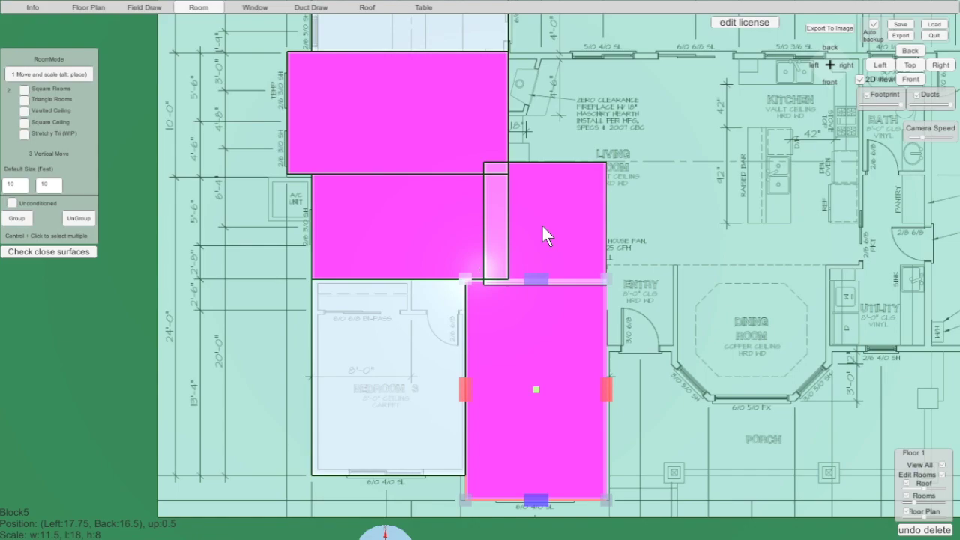
click(541, 229)
drag(539, 247, 458, 259)
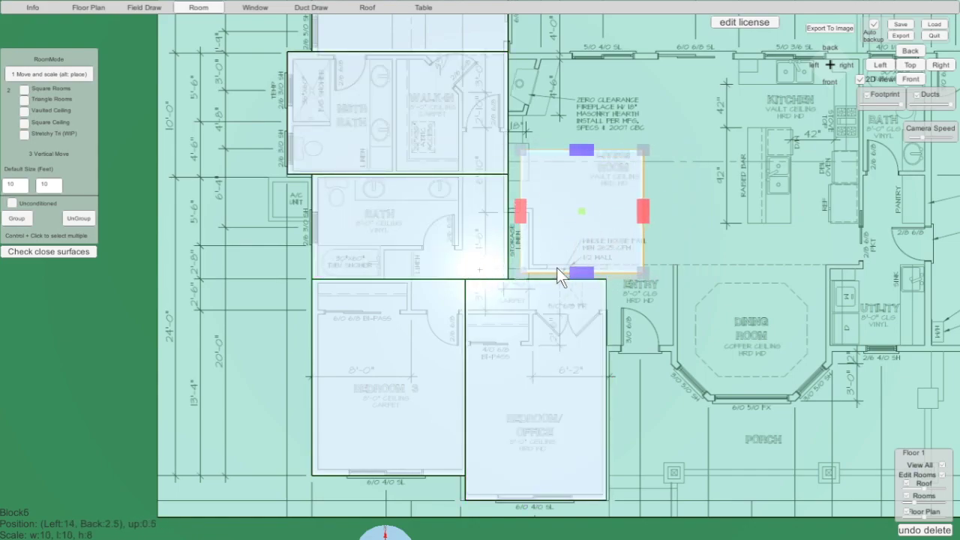
drag(572, 239, 539, 134)
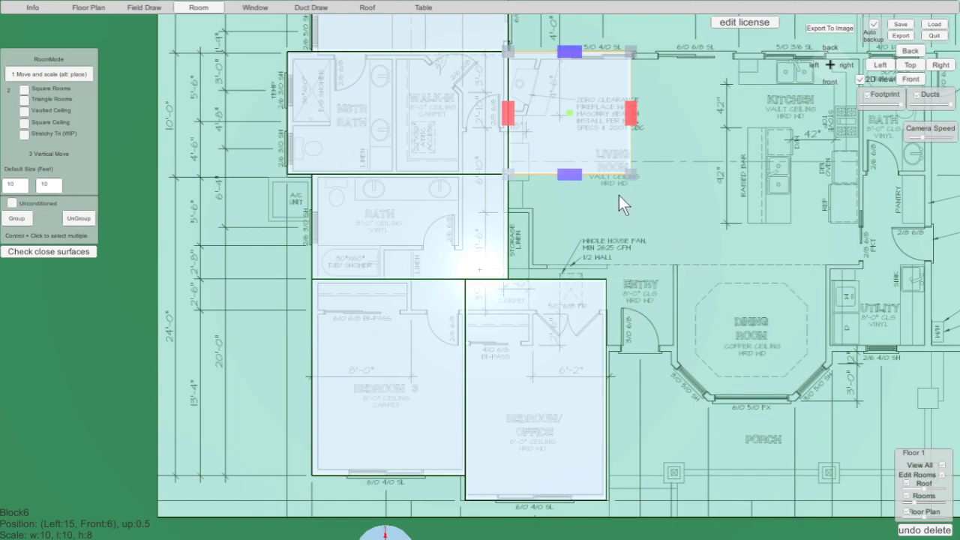
drag(569, 175, 564, 270)
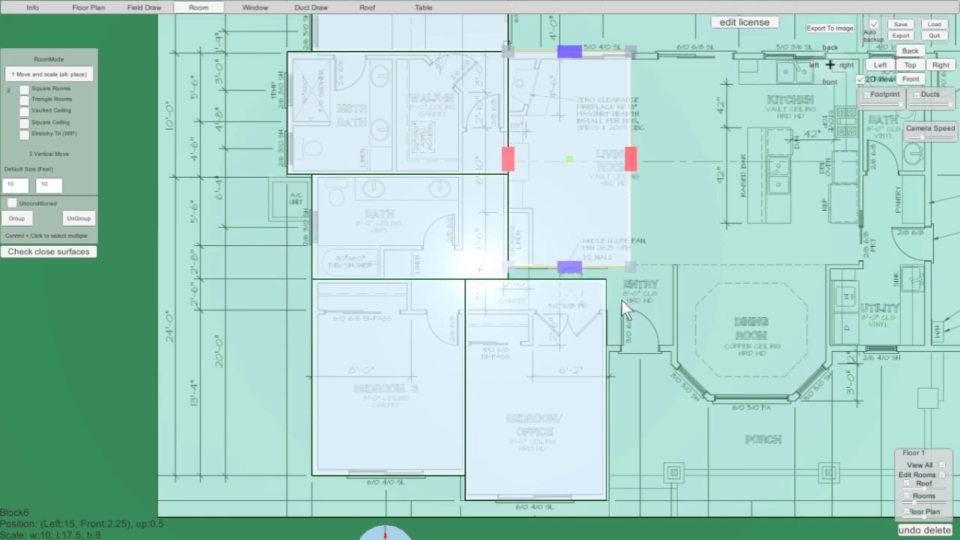
Add a block and shrink it to fill the narrow strip between the living room and Bedroom/Office blocks.
middle_drag(635, 320, 408, 300)
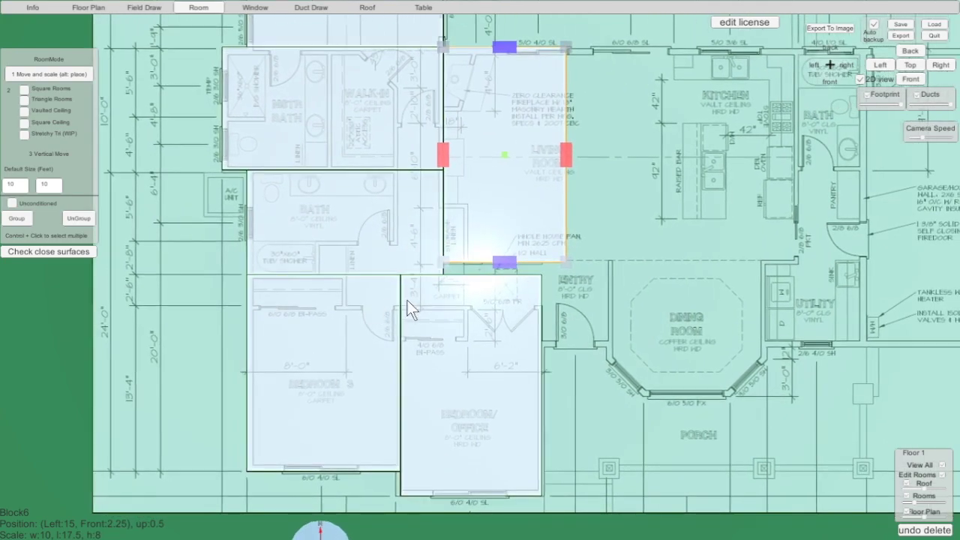
click(579, 313)
click(592, 310)
drag(591, 316, 621, 341)
drag(585, 337, 568, 327)
drag(600, 385, 575, 269)
drag(473, 255, 407, 248)
drag(565, 270, 539, 268)
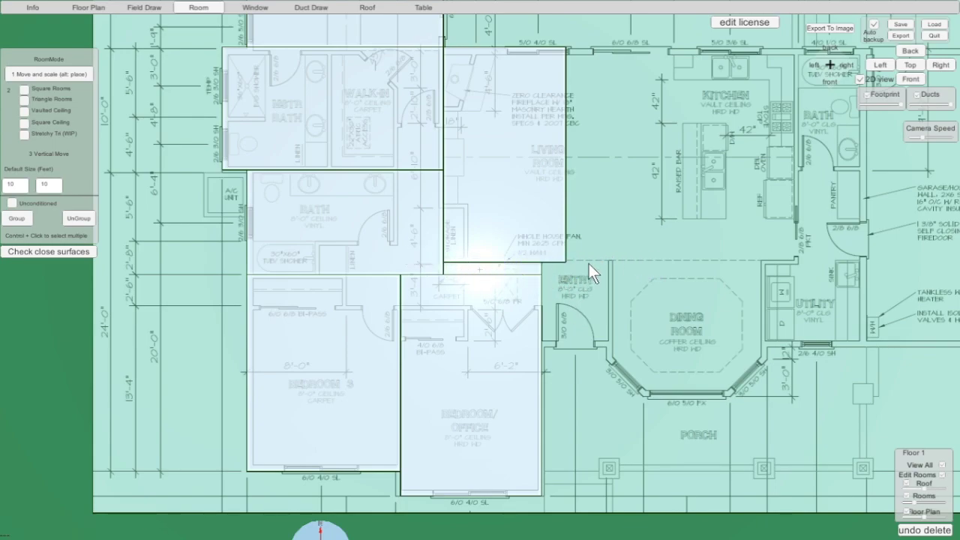
Add a block over the entry beside the Bedroom/Office, 5.5 ft wide and 7 ft long, at Left 9.25, Back 10.
click(604, 348)
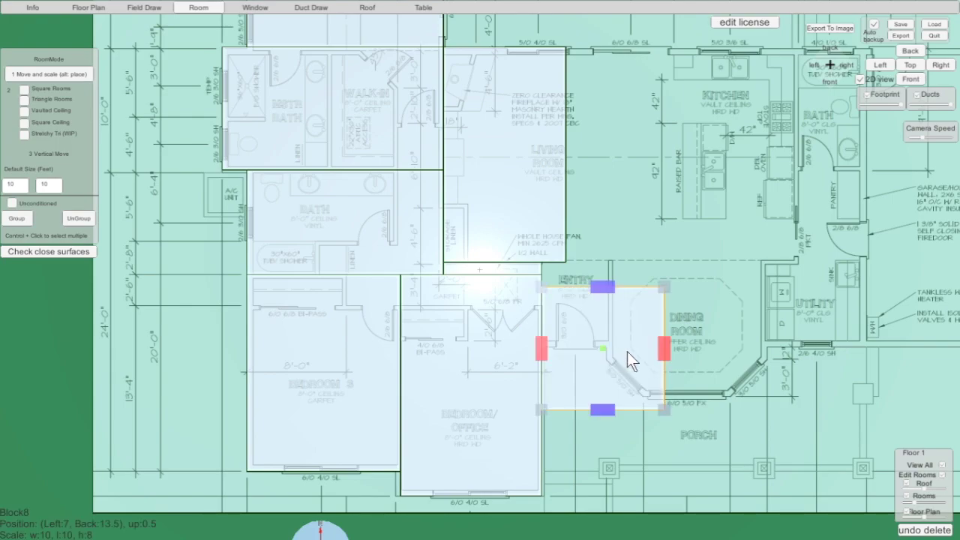
drag(627, 352, 606, 295)
drag(601, 385, 600, 350)
drag(663, 306, 610, 308)
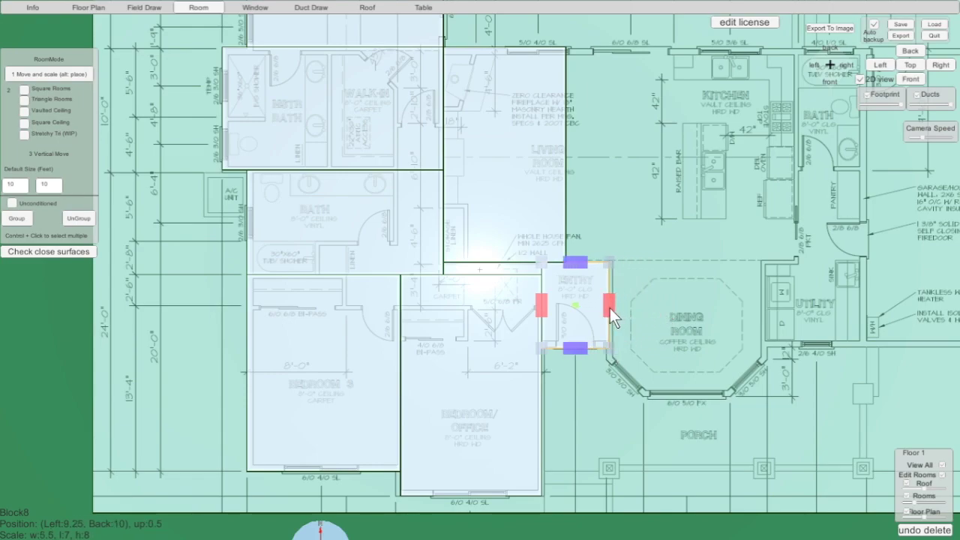
Widen the living room block across the kitchen to the wall shared with the small bath and pantry.
click(548, 179)
drag(575, 161, 800, 165)
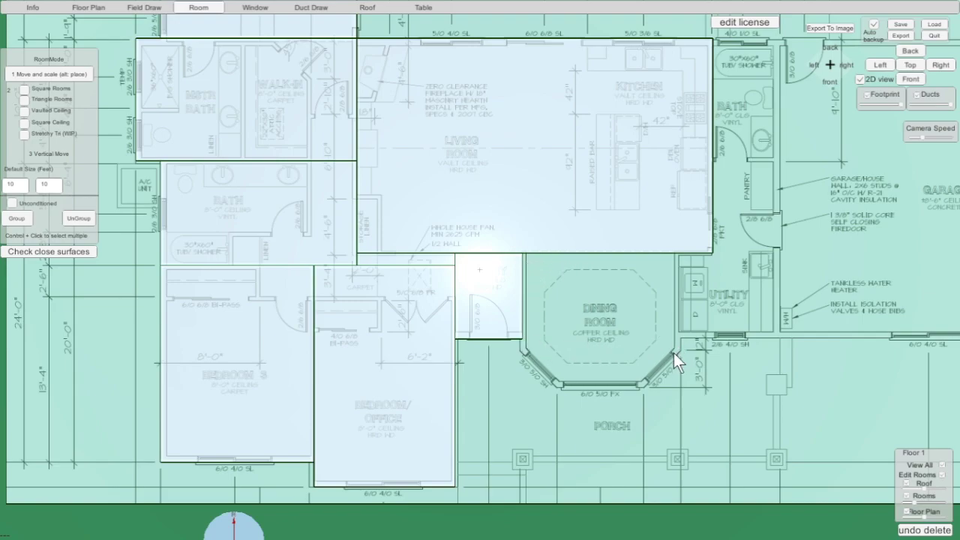
Add a block over the dining room beside the entry and resize it to cover the area behind the bay windows.
alt+click(606, 296)
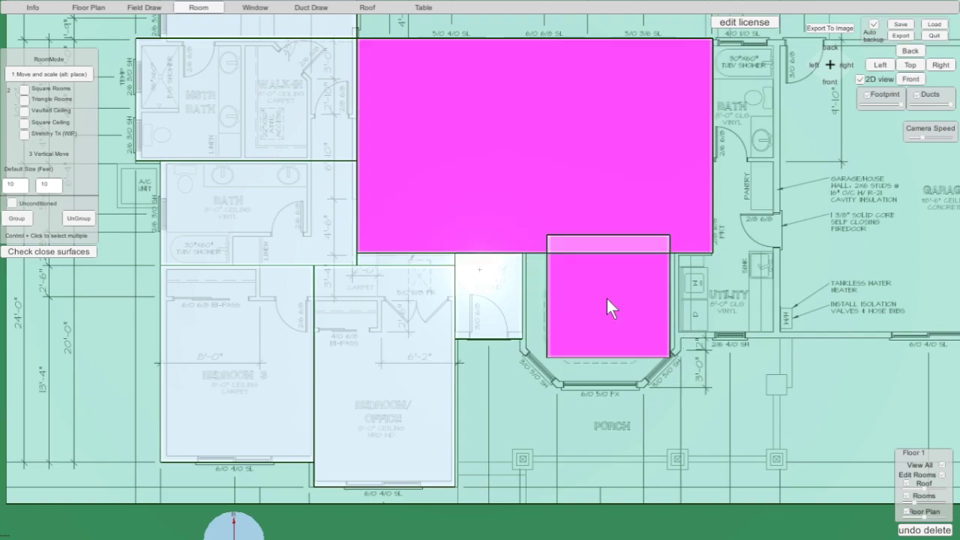
click(636, 305)
drag(635, 315, 600, 326)
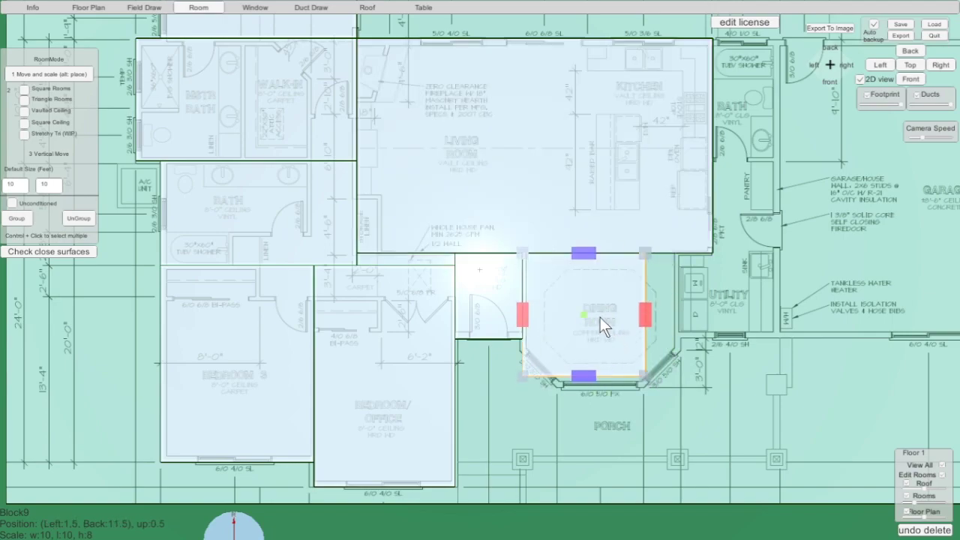
drag(655, 315, 679, 311)
drag(607, 377, 611, 353)
click(638, 423)
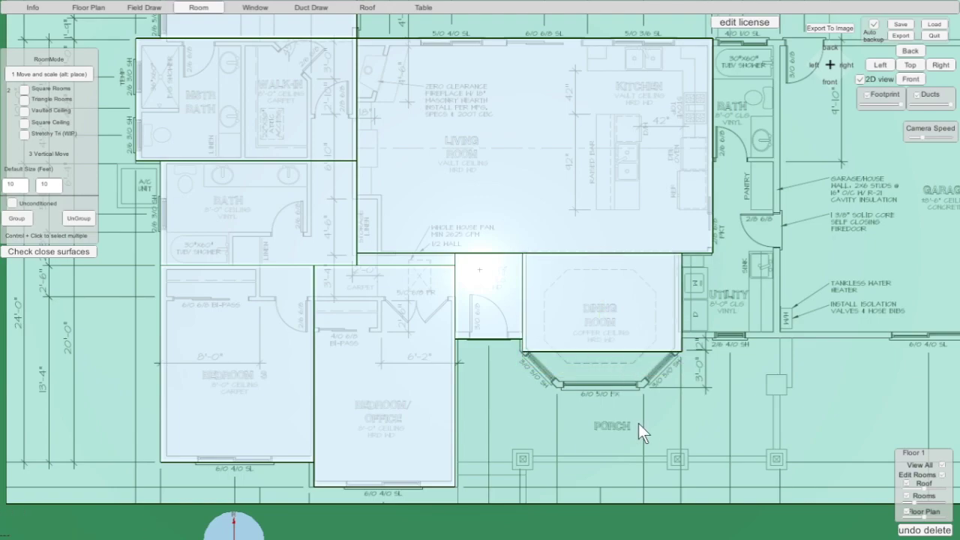
Add a block over the middle of the dining room bay, 7 ft wide and 3 ft long, at Left 0, Back 16.
middle_drag(626, 277, 615, 208)
middle_drag(590, 287, 582, 227)
alt+click(606, 290)
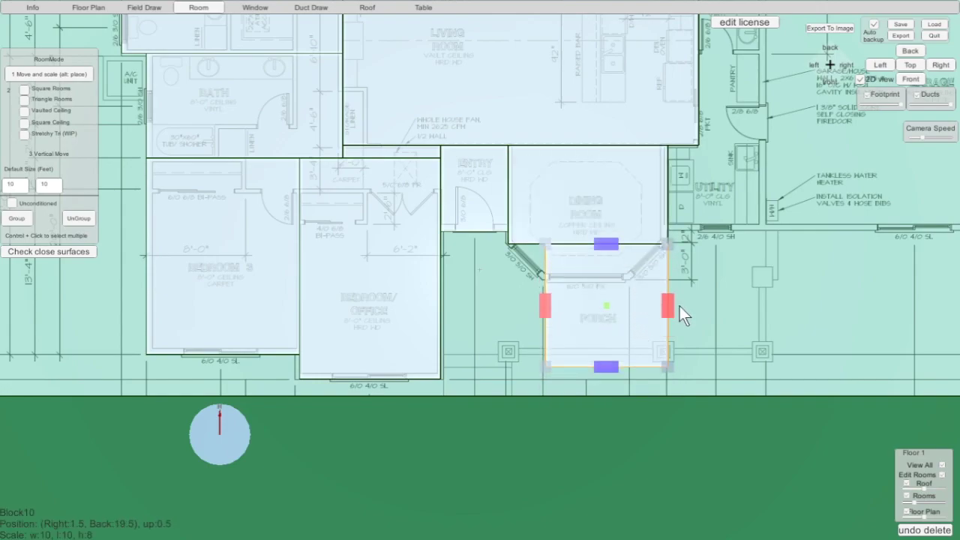
drag(668, 302, 629, 299)
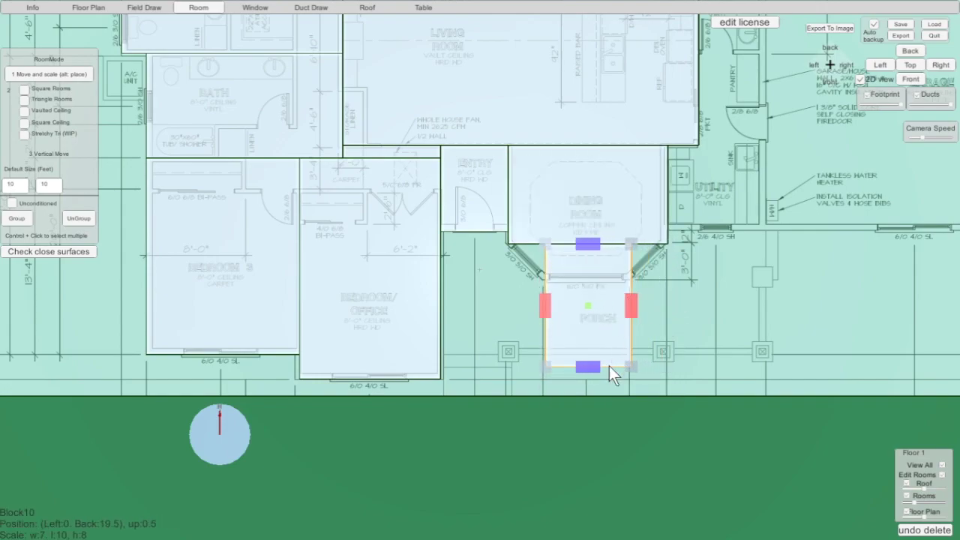
drag(588, 367, 587, 280)
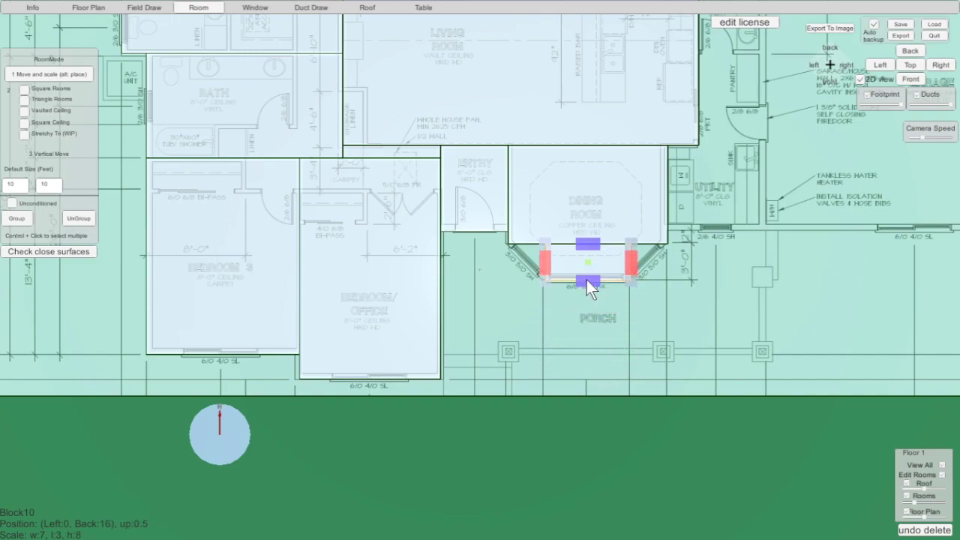
click(519, 327)
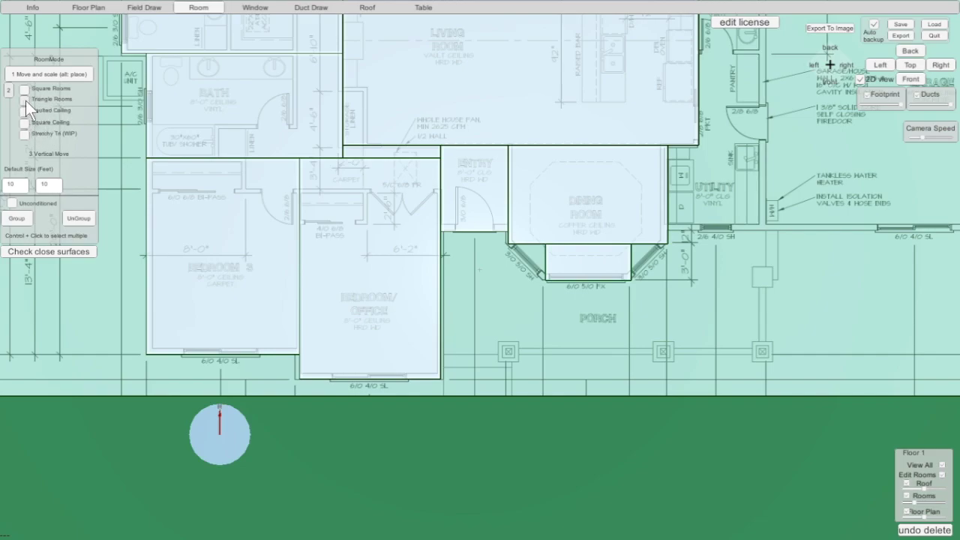
Add a triangular room block, rotate it, and shrink it to fill the bay's angled corner on the utility side.
click(698, 354)
drag(677, 374, 728, 333)
key(r)
key(r)
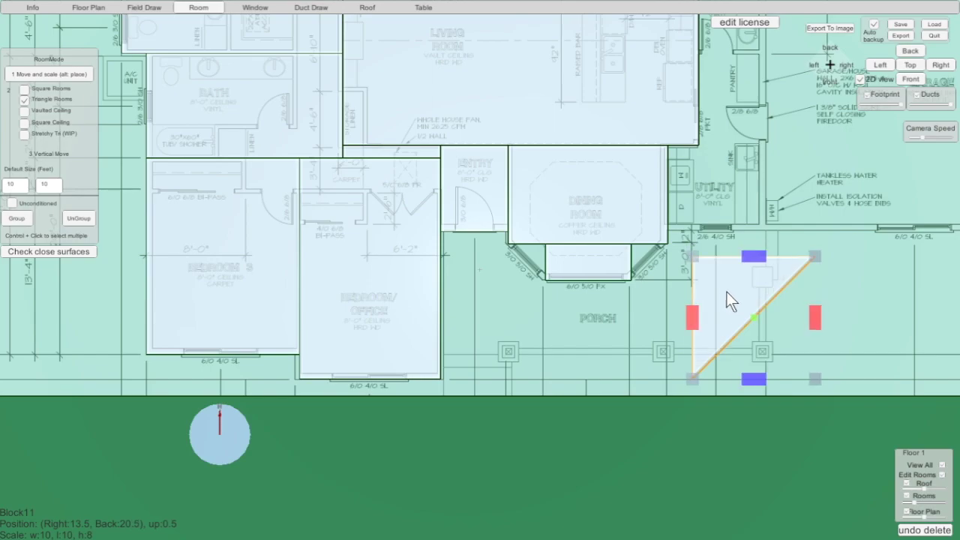
drag(730, 288, 664, 278)
drag(687, 367, 674, 281)
drag(753, 265, 668, 257)
click(683, 312)
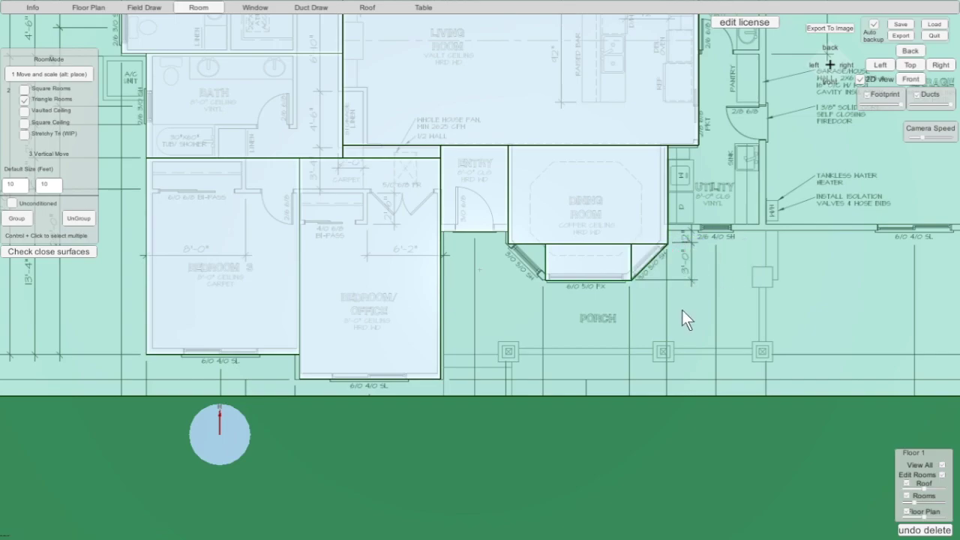
Add a second triangular block, rotate it, and resize it to 3 ft by 3 ft in the bay's angled corner on the entry side.
alt+click(577, 344)
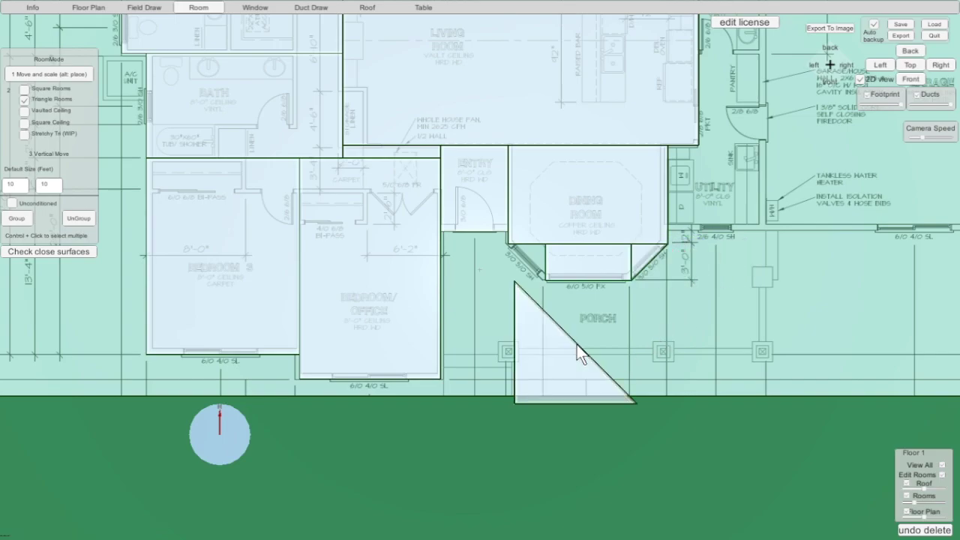
click(570, 365)
key(r)
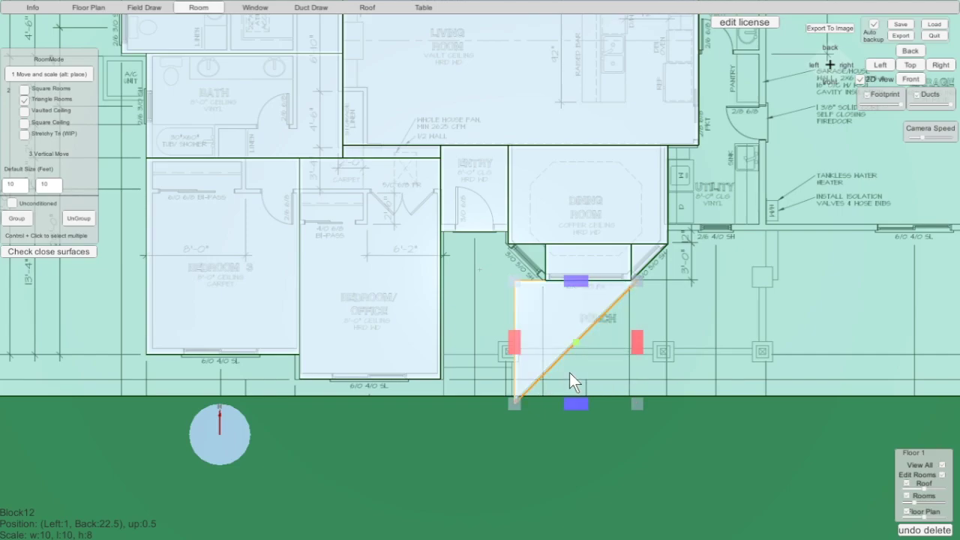
key(r)
drag(606, 325, 593, 334)
drag(503, 419, 563, 355)
drag(612, 322, 563, 255)
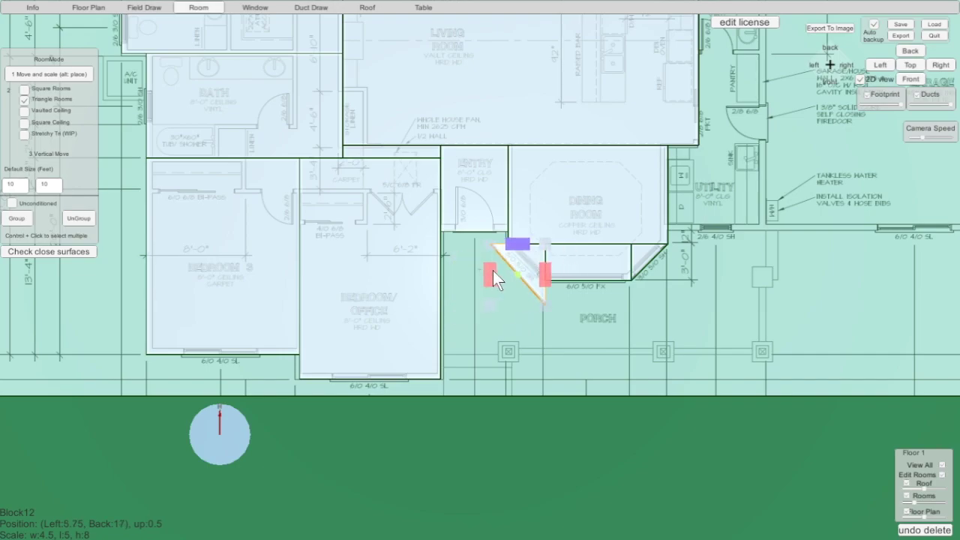
drag(492, 271, 507, 269)
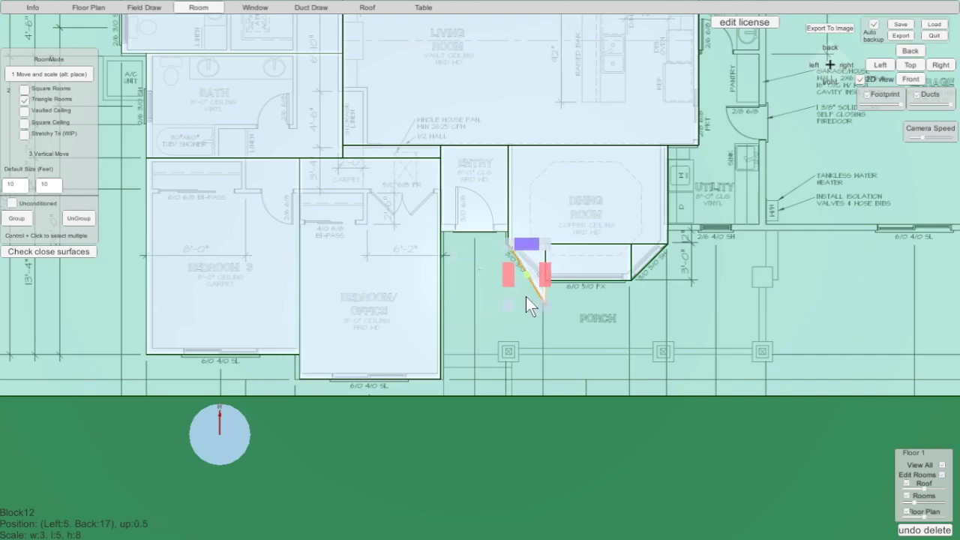
drag(511, 302, 513, 282)
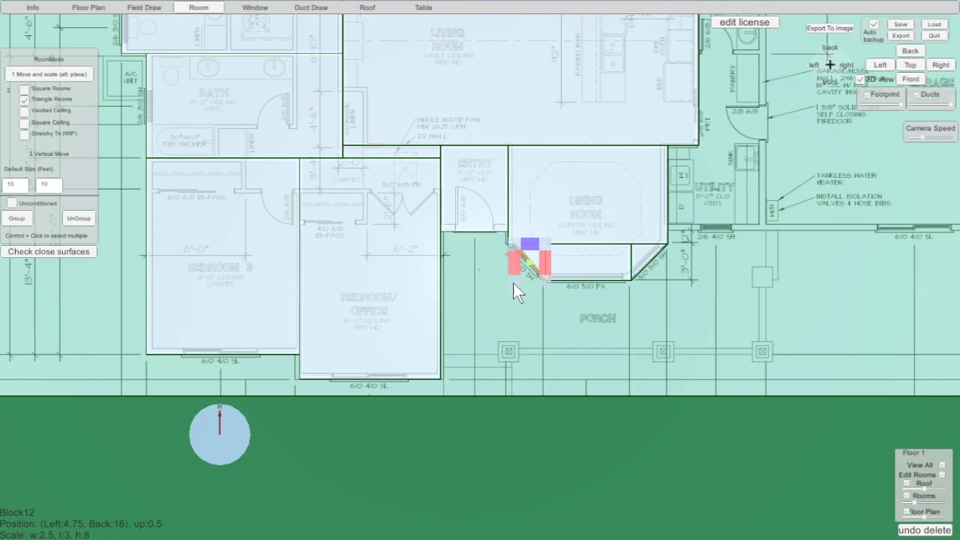
click(595, 310)
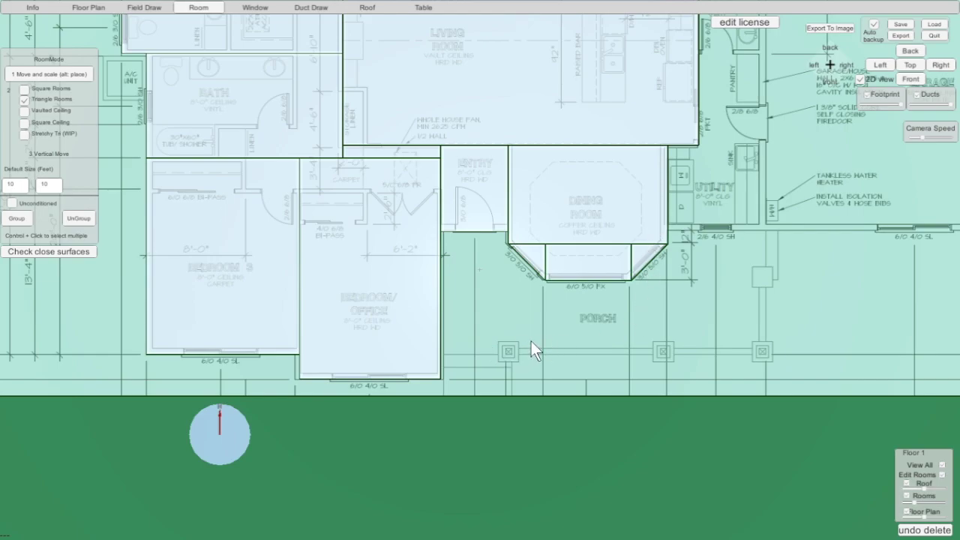
Group the dining room block with the rectangular and two triangular bay blocks.
click(532, 263)
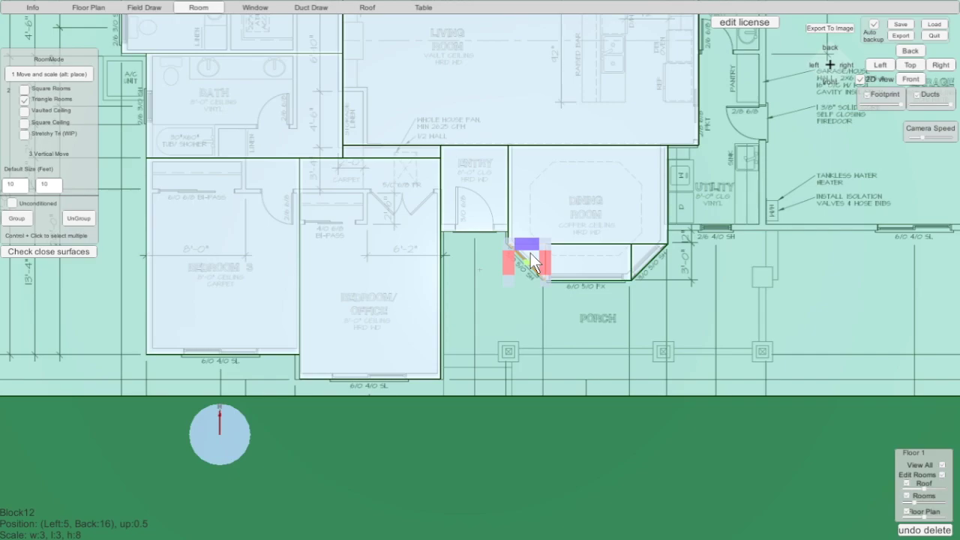
click(579, 211)
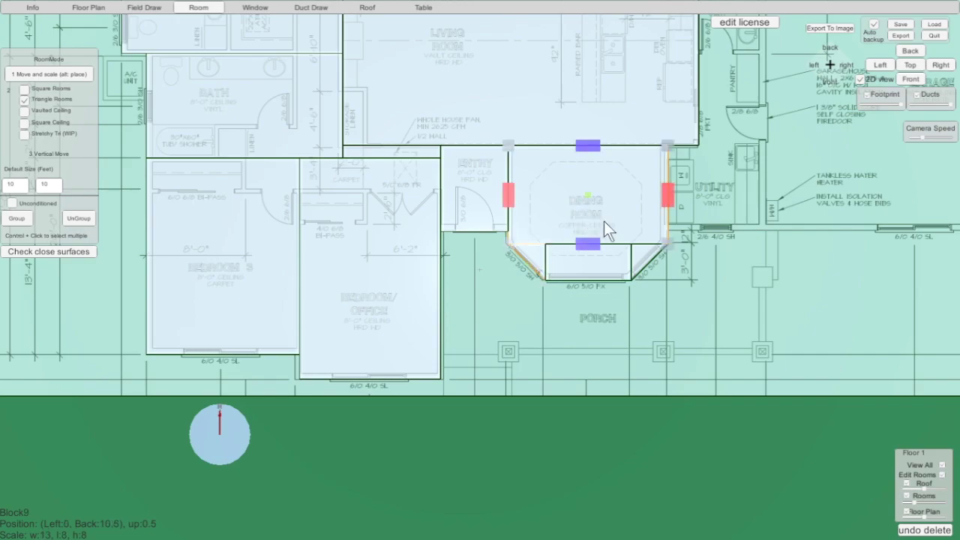
click(645, 253)
click(595, 263)
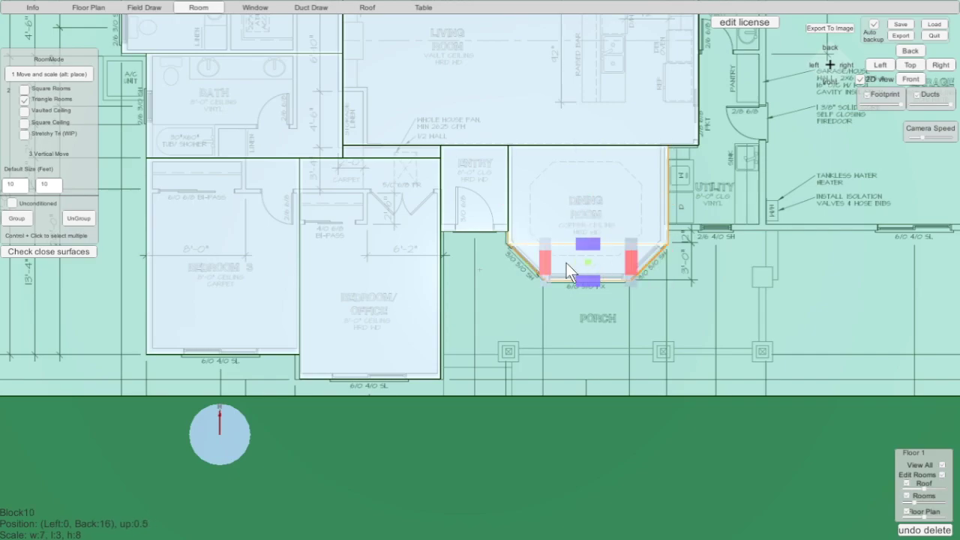
click(16, 218)
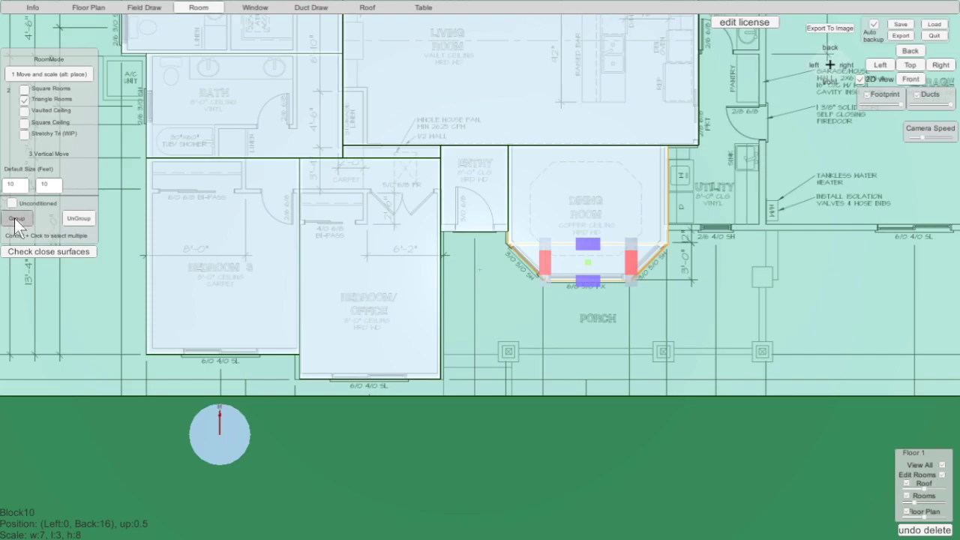
click(625, 361)
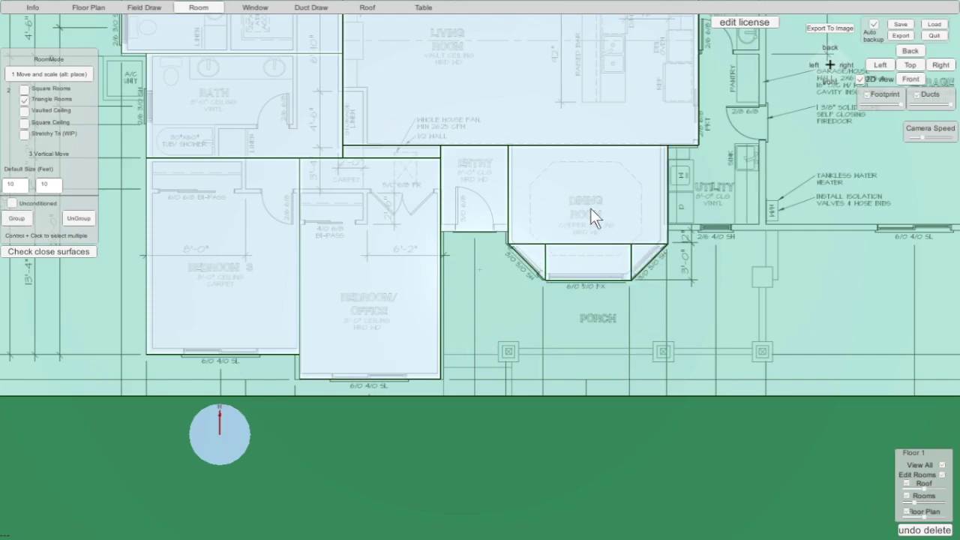
click(643, 226)
mouse_move(627, 197)
mouse_down()
mouse_move(685, 259)
mouse_move(733, 262)
mouse_move(707, 235)
mouse_move(611, 197)
mouse_move(626, 198)
mouse_up()
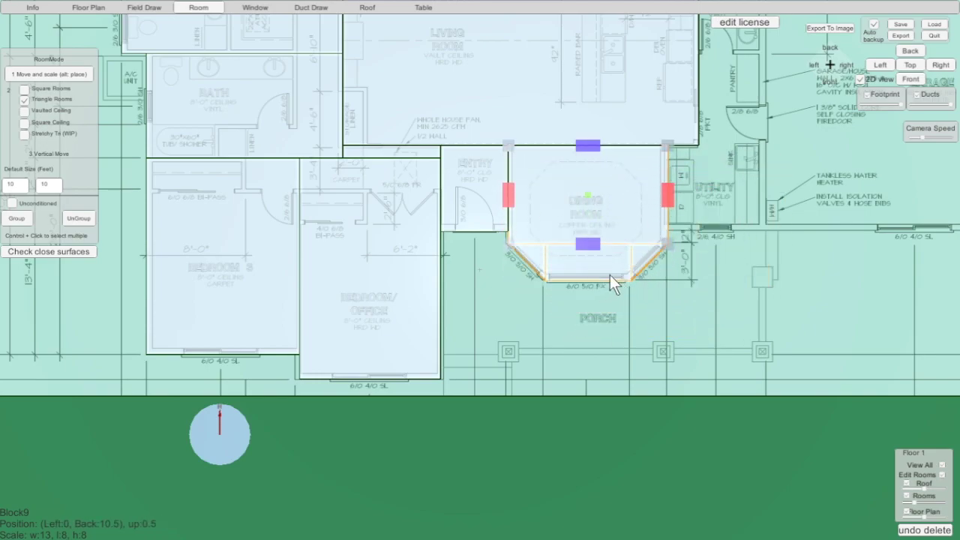
drag(631, 199, 564, 148)
Group the Bedroom/Office block with the narrow strip block between it and the living room.
click(371, 253)
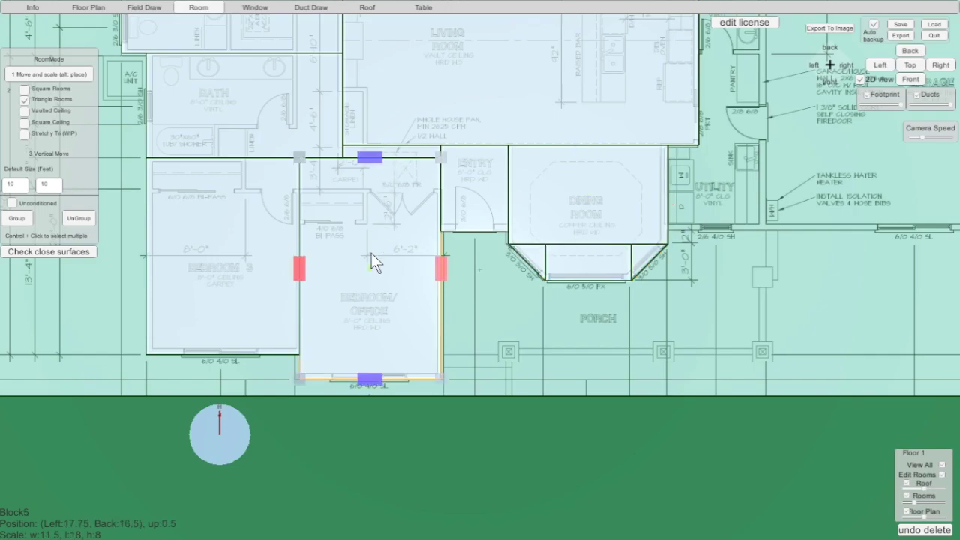
click(396, 153)
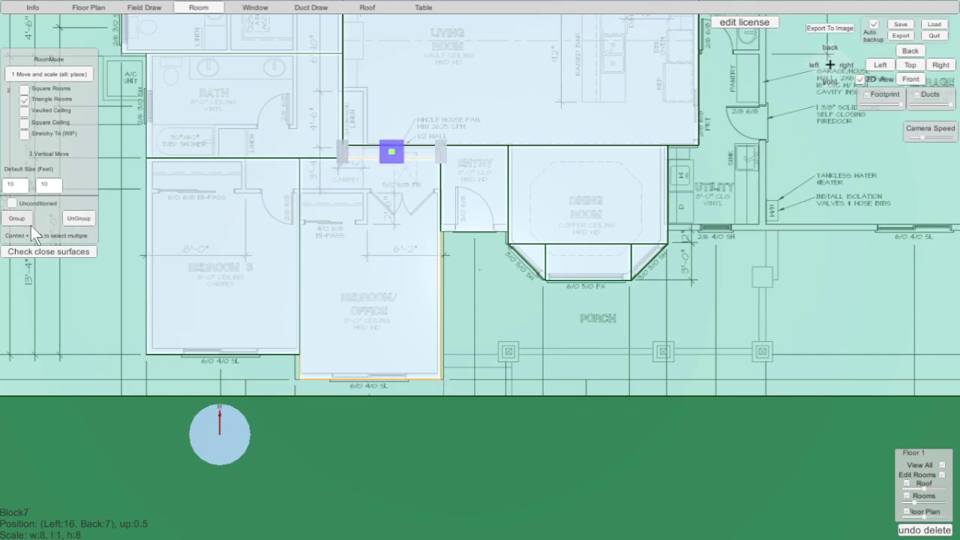
click(548, 350)
Group the entry block with the dining room and bay blocks.
scroll(529, 330, down, 5)
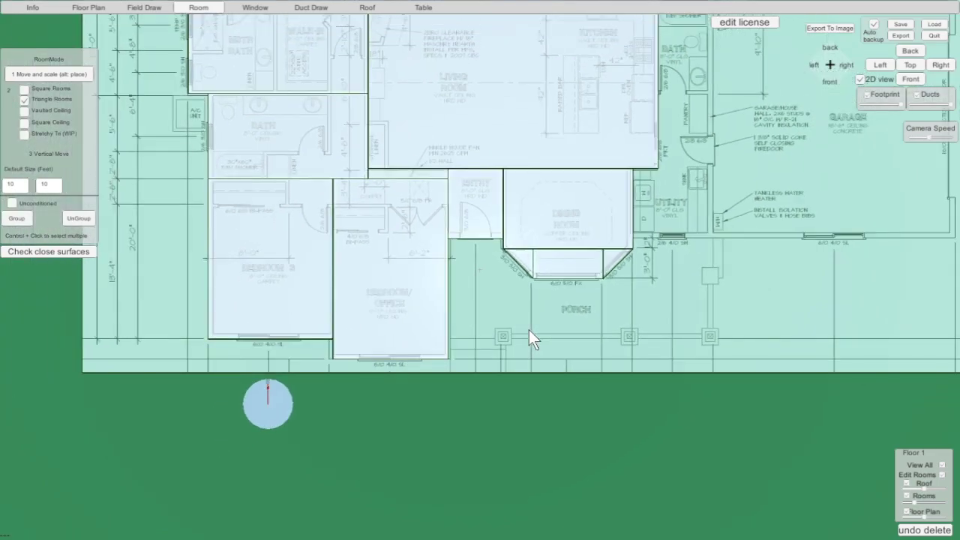
middle_drag(535, 168, 322, 327)
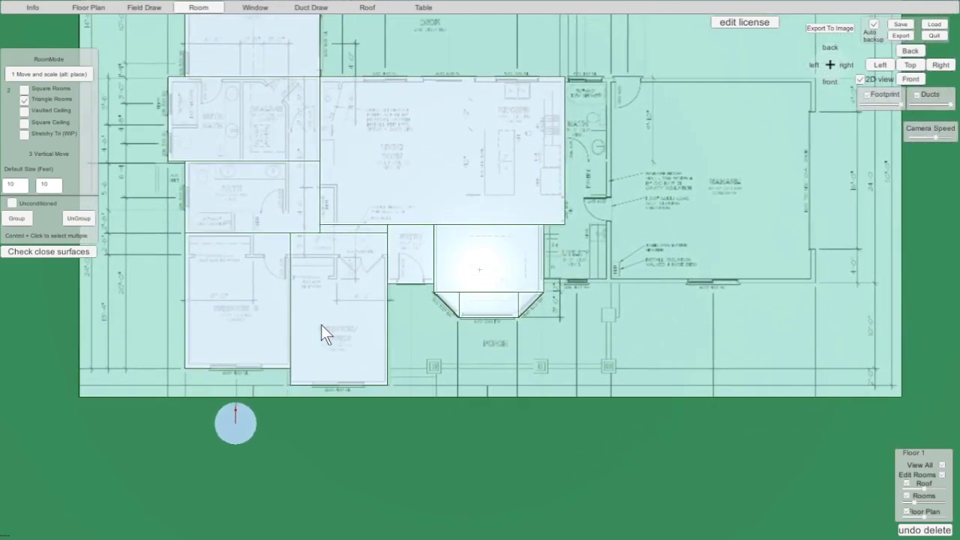
scroll(604, 316, up, 5)
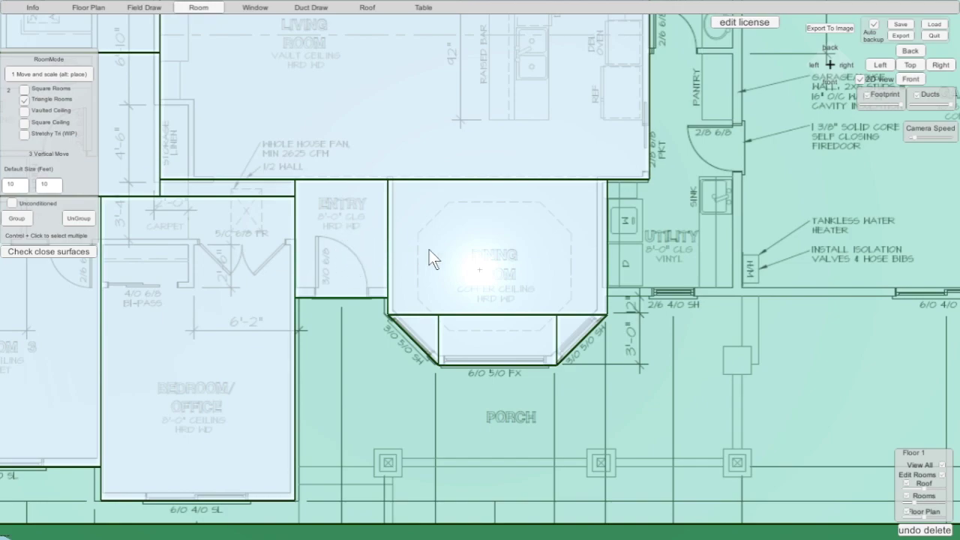
click(361, 248)
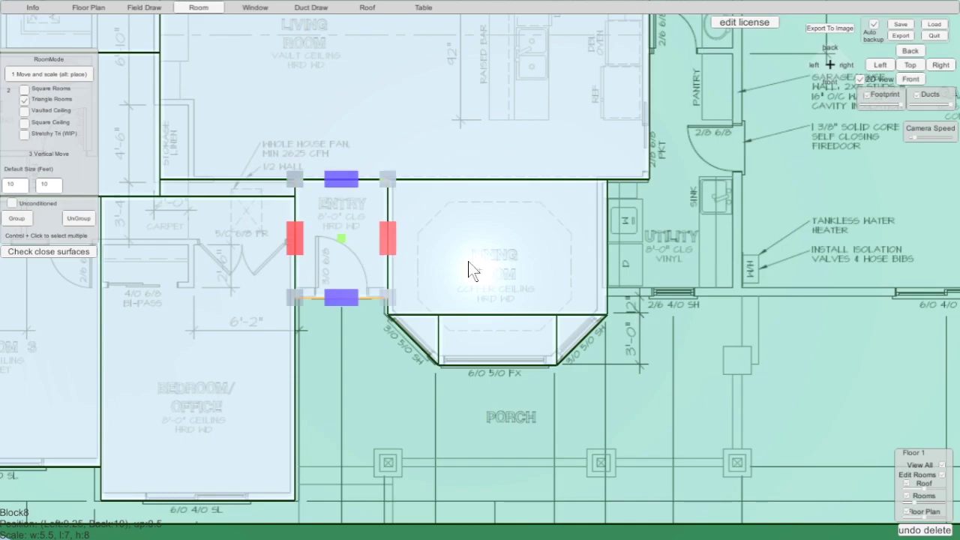
click(528, 235)
click(18, 218)
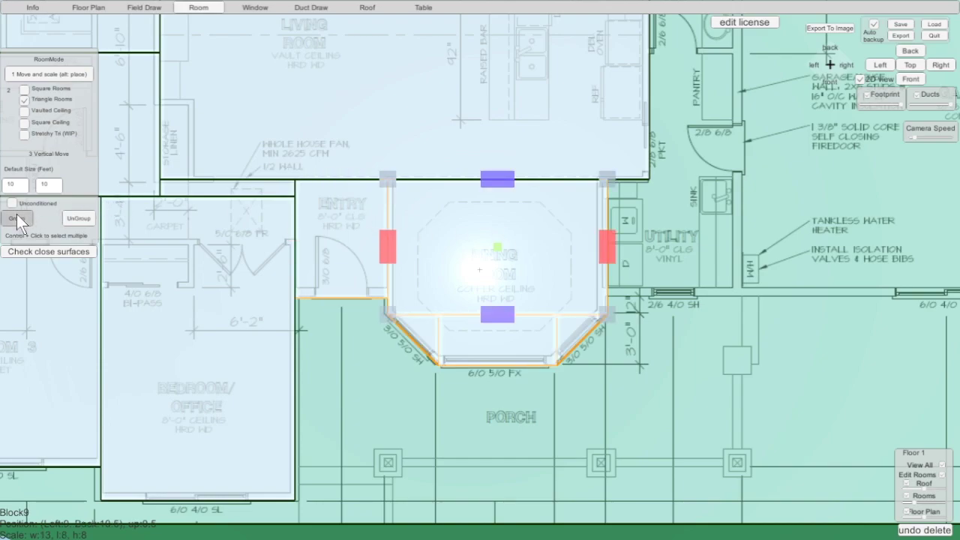
click(399, 389)
click(491, 288)
drag(638, 339, 503, 234)
click(736, 353)
middle_drag(736, 354, 330, 377)
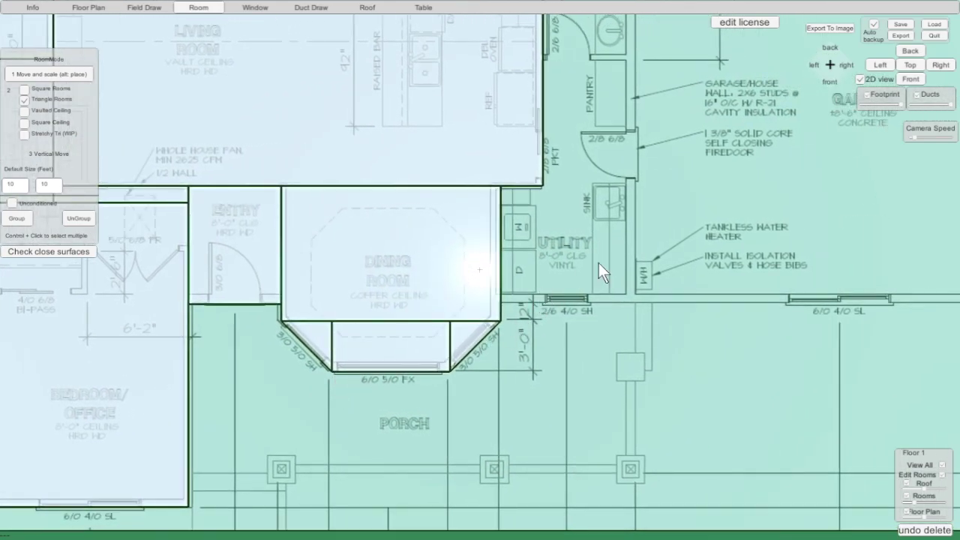
click(599, 262)
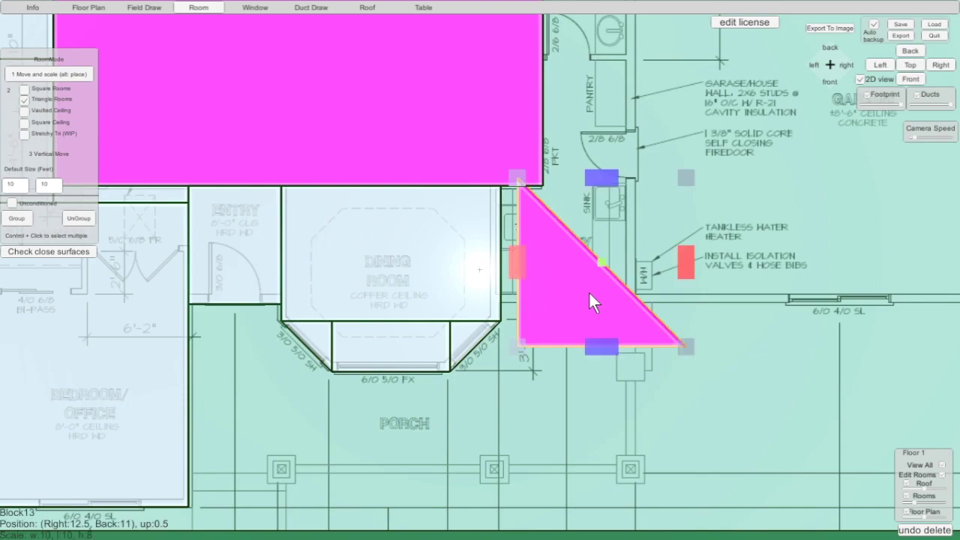
key(Delete)
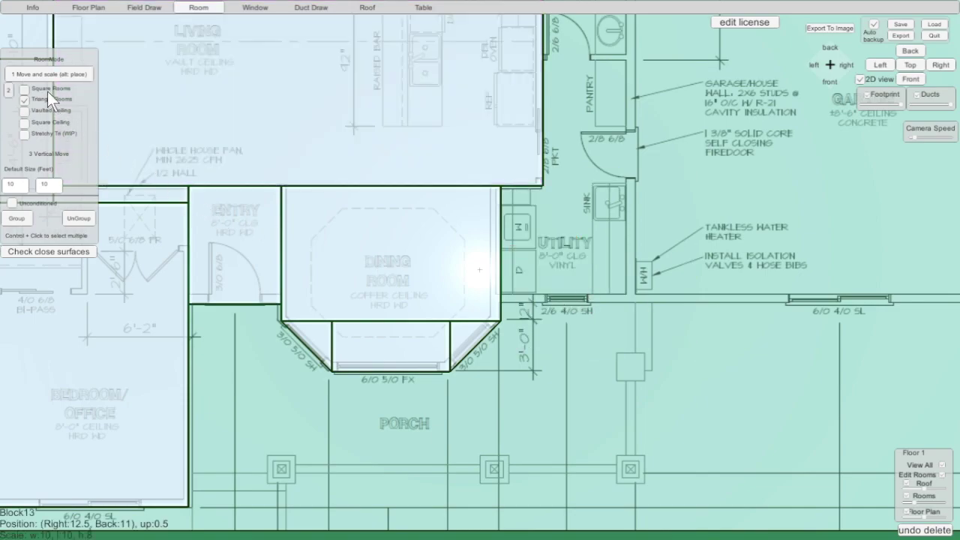
Add a square room block over the utility room, 8 ft wide and 7 ft long, at Right 10.5, Back 10.
key(2)
click(592, 404)
drag(602, 399, 563, 237)
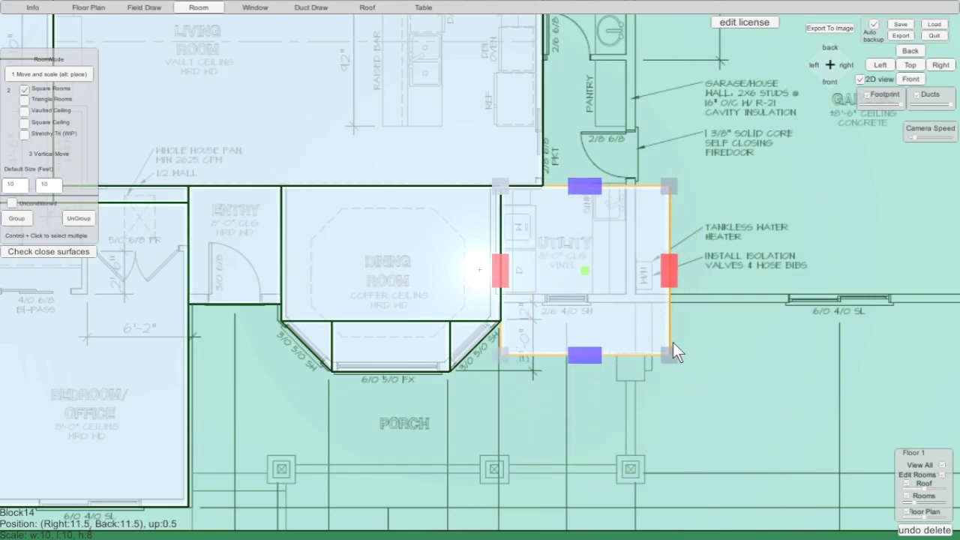
drag(652, 324, 639, 303)
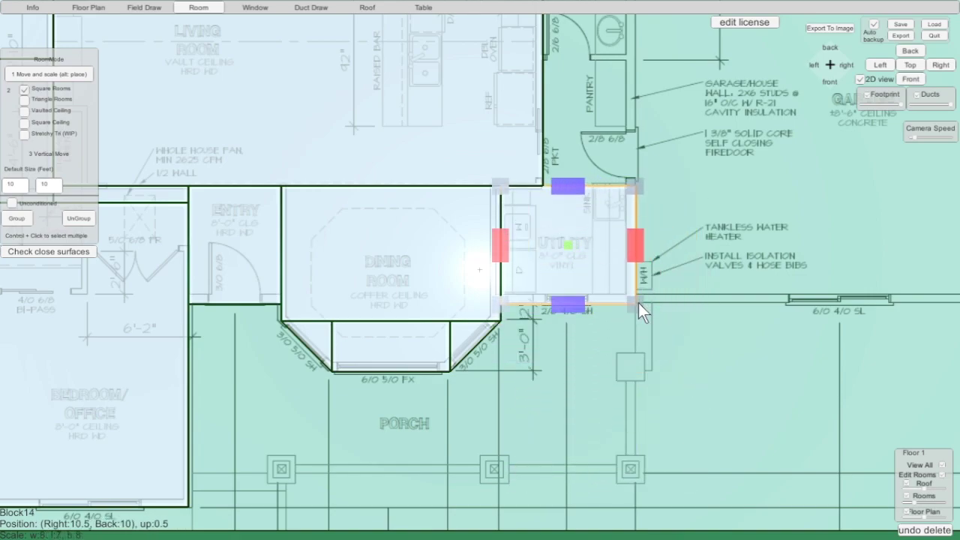
click(718, 365)
Add a block over the small bath and pantry, resized to fill the space between the kitchen, garage, utility room and back wall.
middle_drag(742, 362, 442, 518)
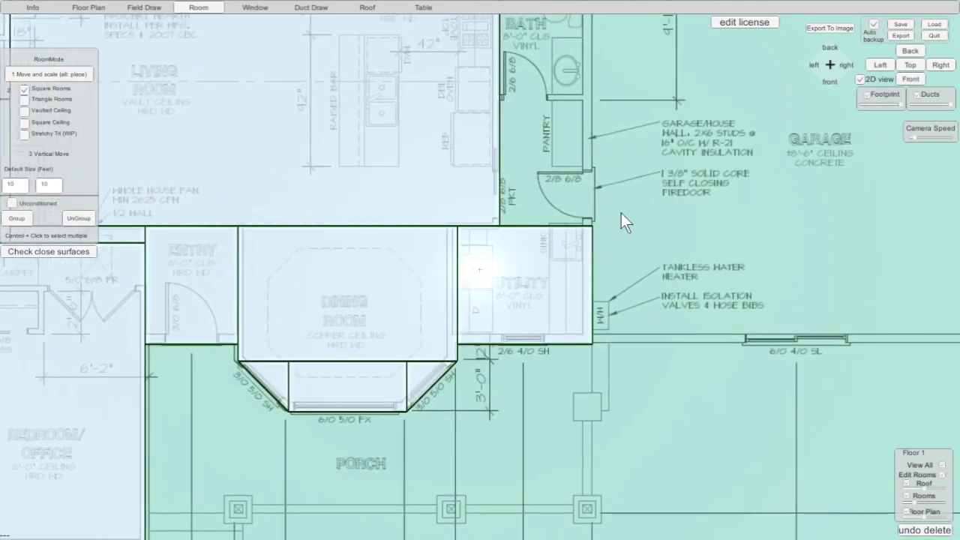
middle_drag(616, 219, 578, 454)
scroll(578, 453, down, 2)
click(595, 209)
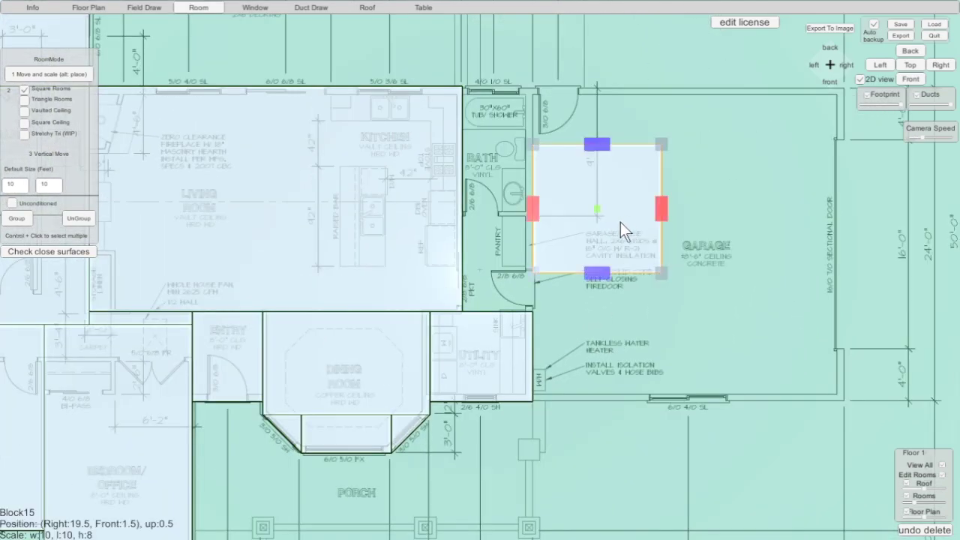
drag(627, 221, 523, 277)
drag(584, 250, 533, 244)
drag(493, 179, 492, 87)
Add a square room block over the garage, sized 24 ft wide and 24.5 ft long, at Right 26.5, Back 1.25.
scroll(655, 238, down, 3)
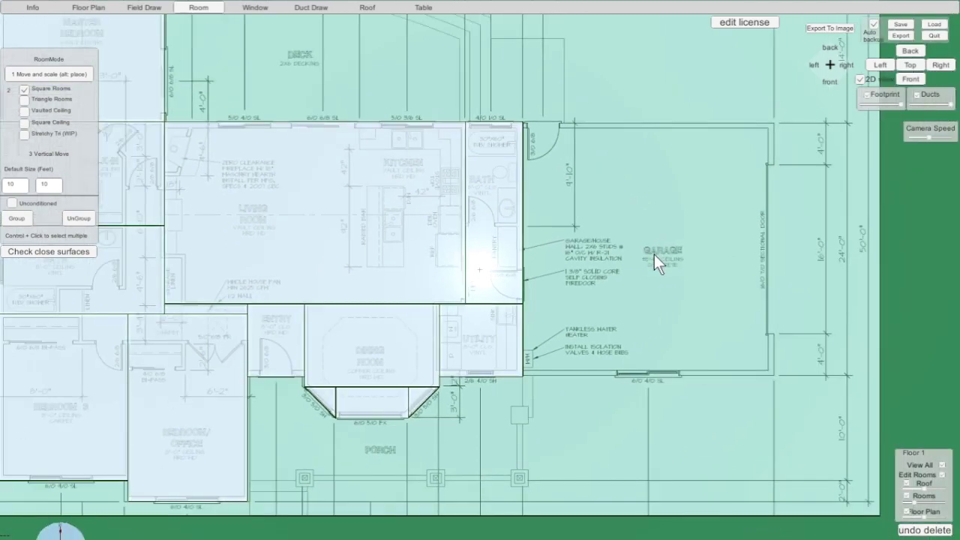
alt+click(651, 251)
click(651, 251)
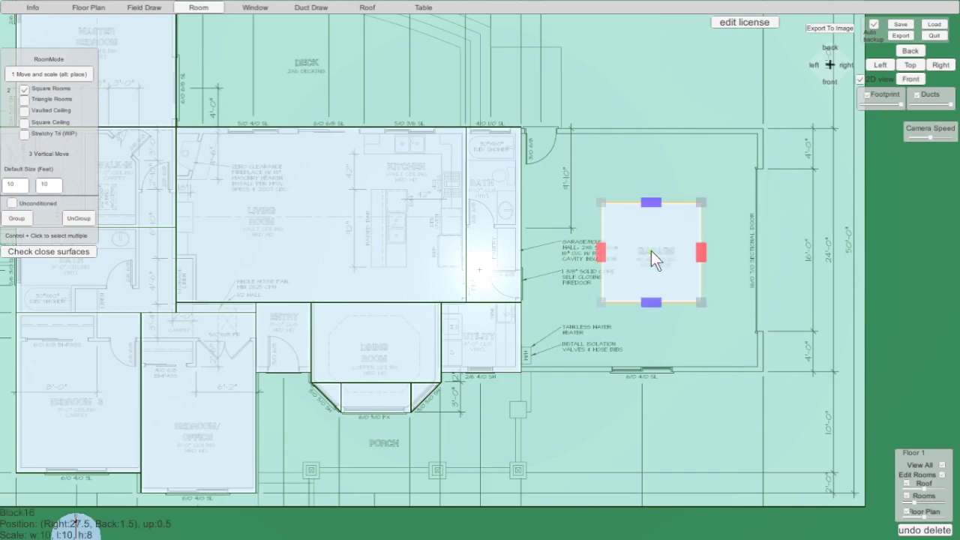
drag(651, 270, 573, 335)
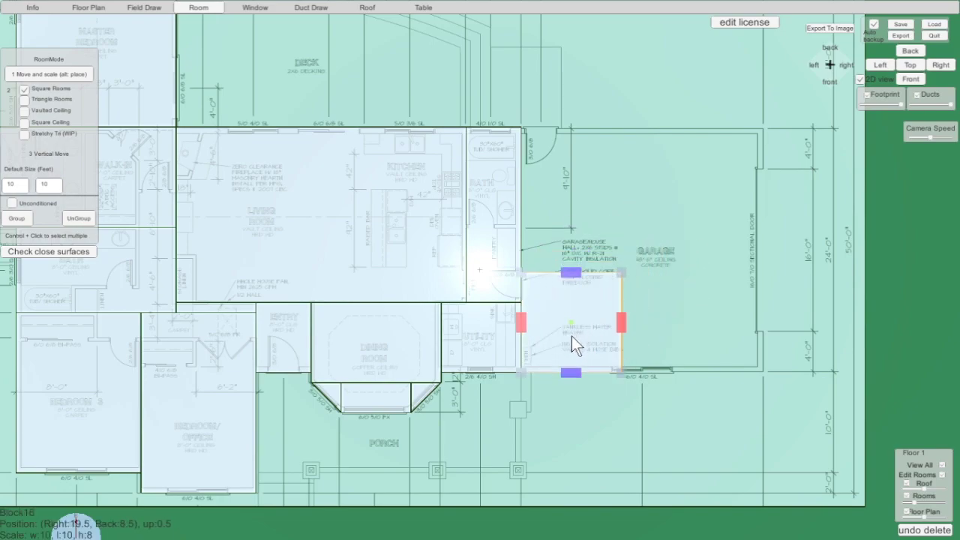
drag(623, 319, 765, 306)
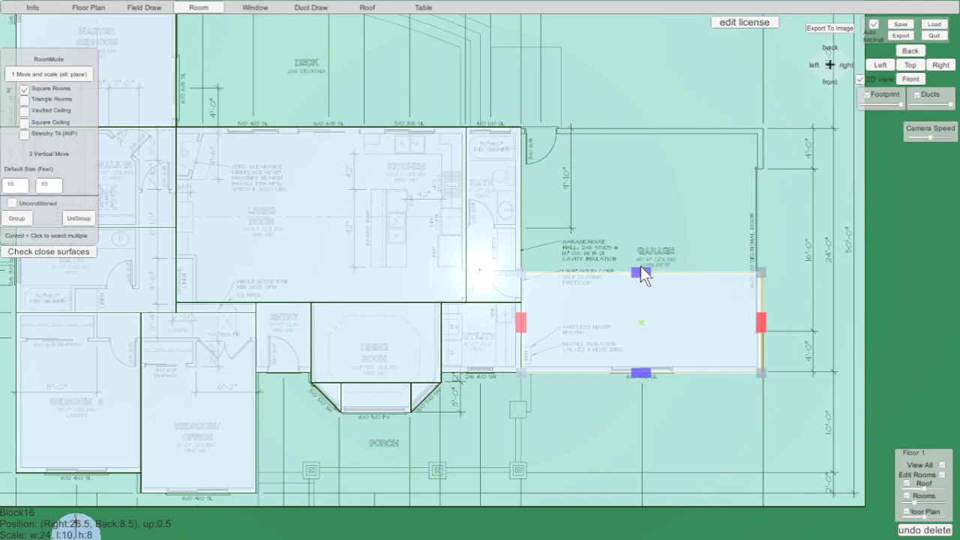
click(620, 184)
click(654, 309)
drag(646, 272, 632, 127)
click(632, 100)
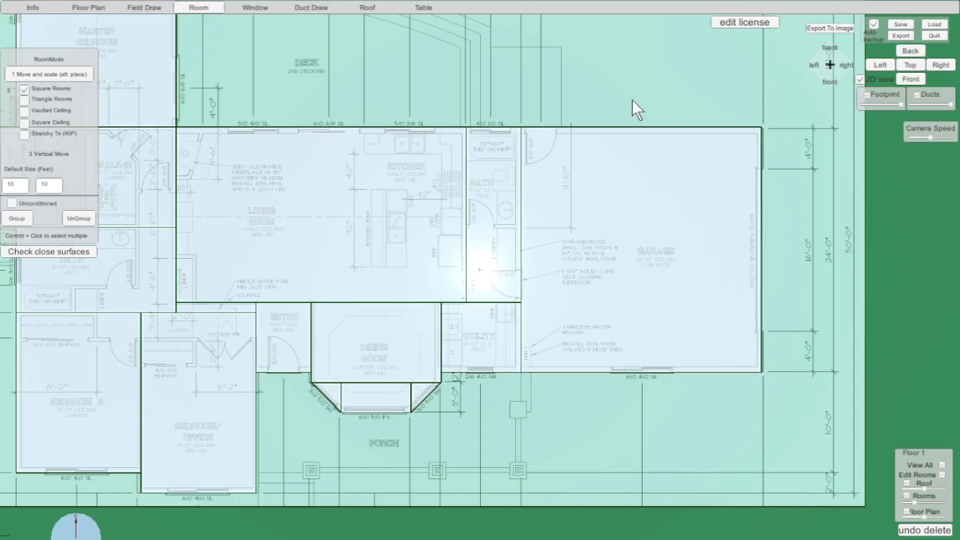
Mark the garage block as unconditioned space.
click(672, 294)
middle_drag(564, 89, 695, 88)
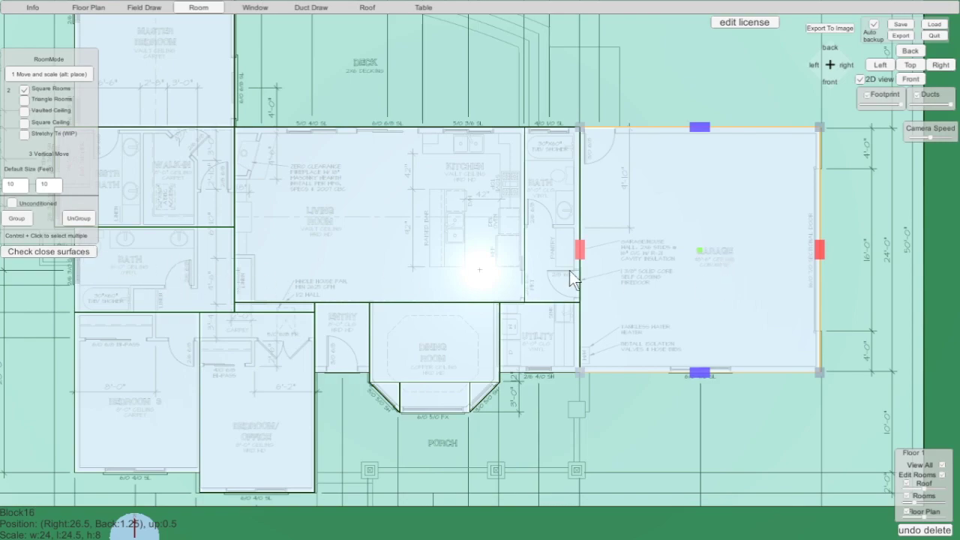
click(13, 203)
click(661, 423)
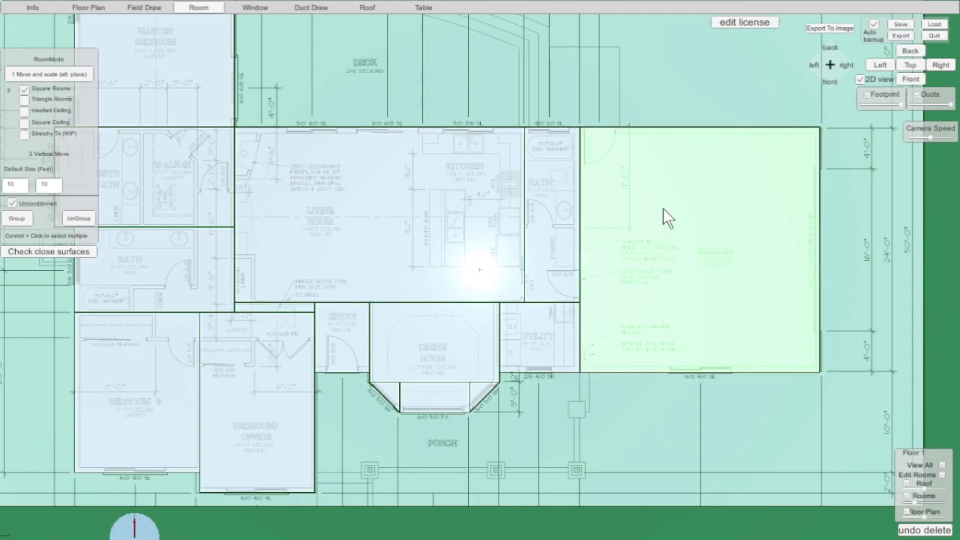
Turn off the 2D view and show the whole house model in 3D from the front.
scroll(525, 251, down, 5)
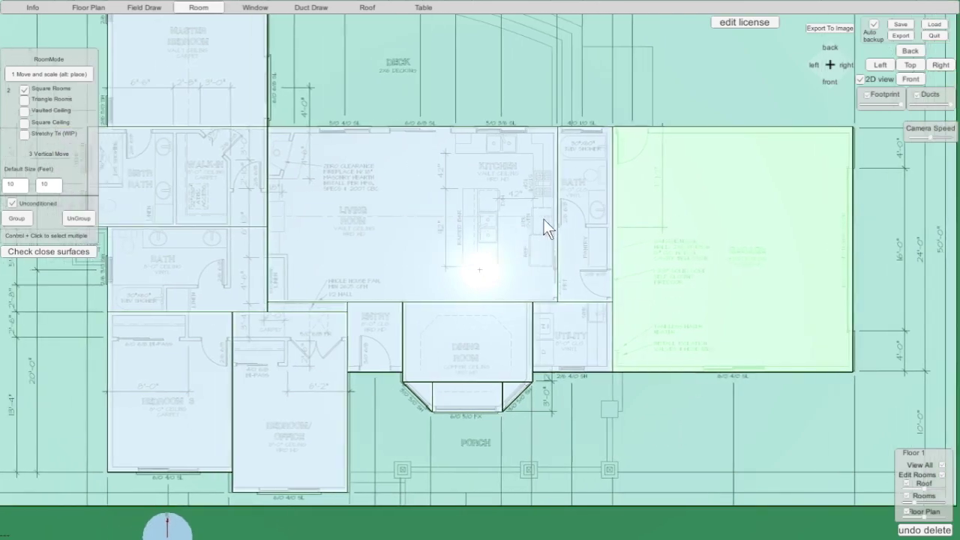
scroll(524, 250, down, 2)
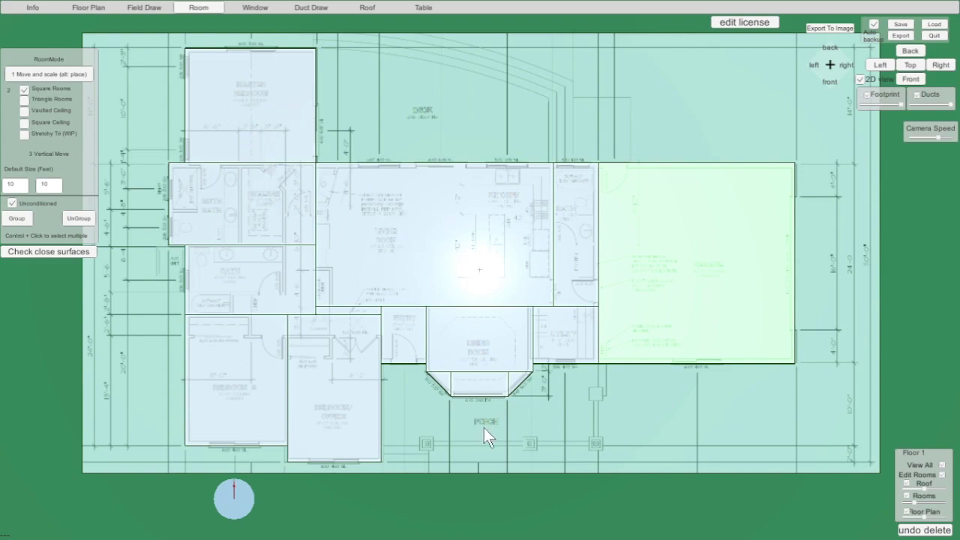
click(860, 80)
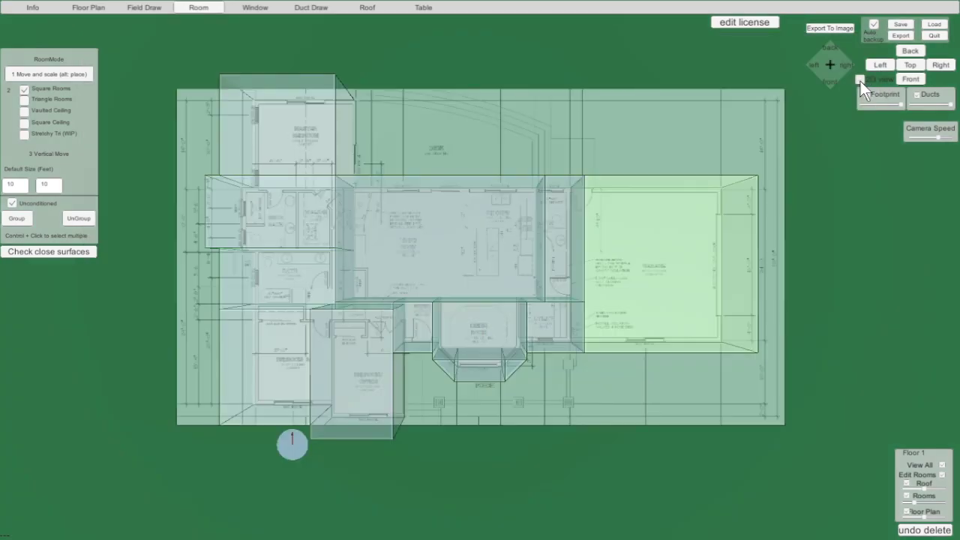
click(912, 79)
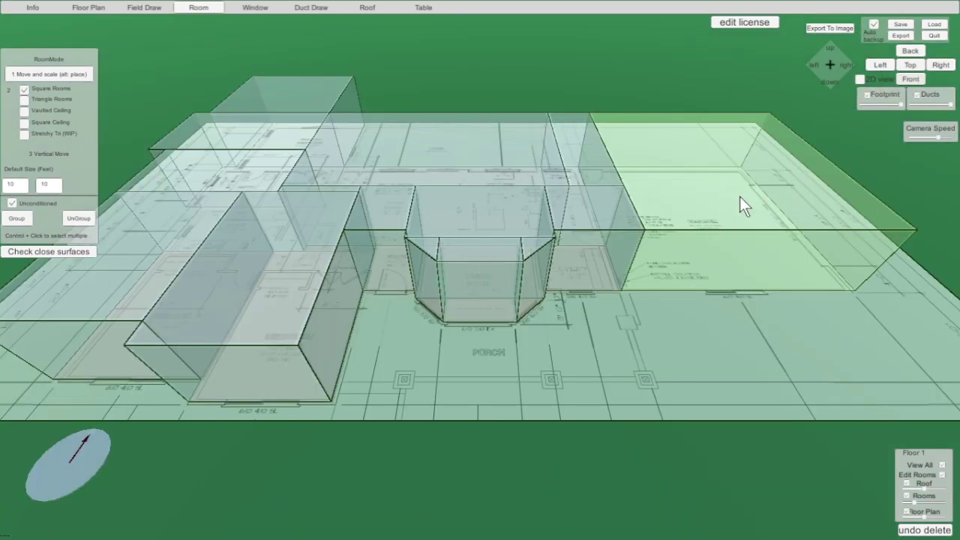
scroll(678, 306, down, 4)
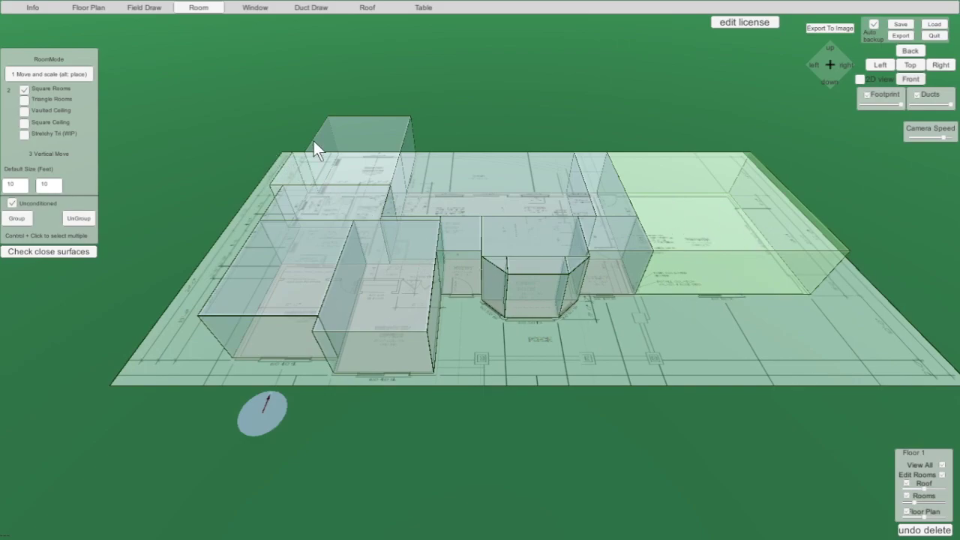
Place a vaulted ceiling block on top of the master bedroom, against its living-room-side wall and the walk-in side.
scroll(314, 141, up, 8)
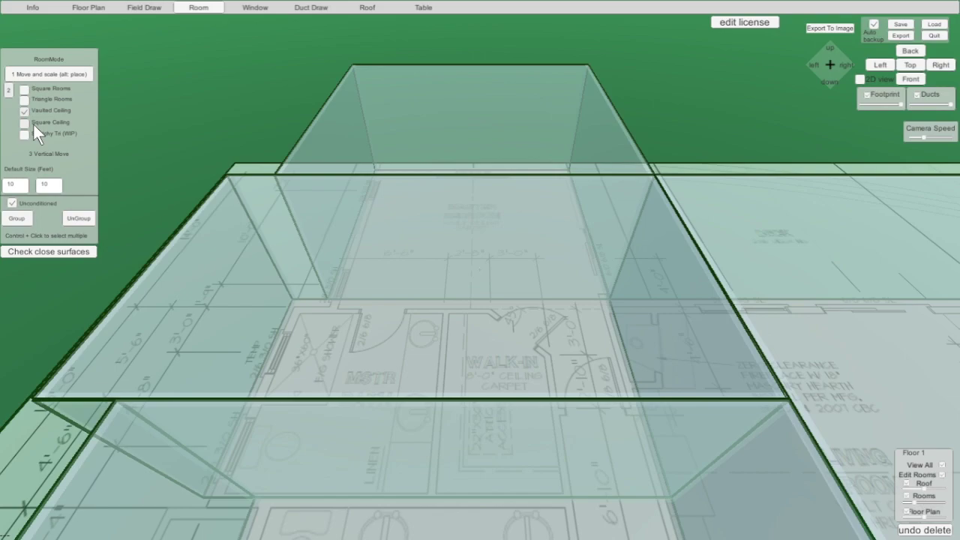
middle_drag(521, 236, 491, 356)
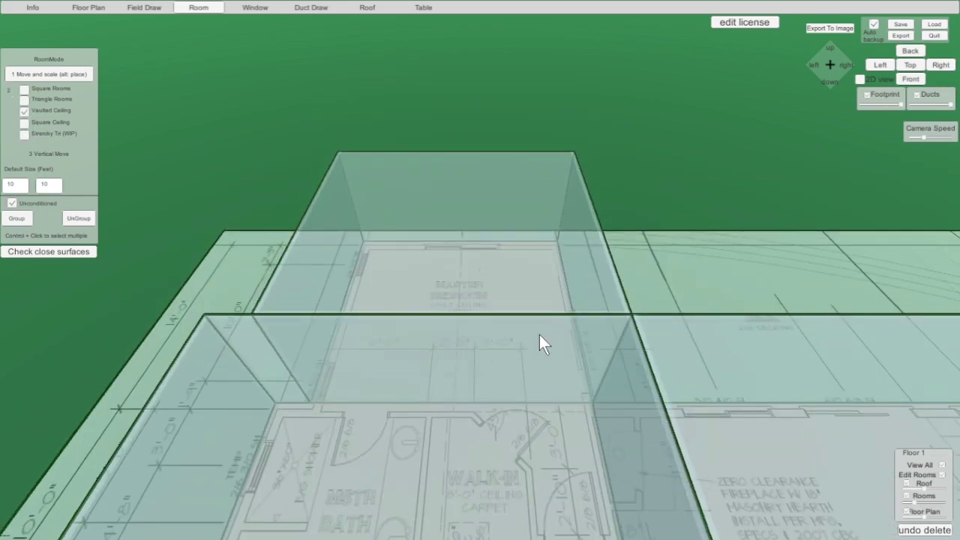
alt+click(544, 237)
click(527, 242)
drag(518, 242, 477, 246)
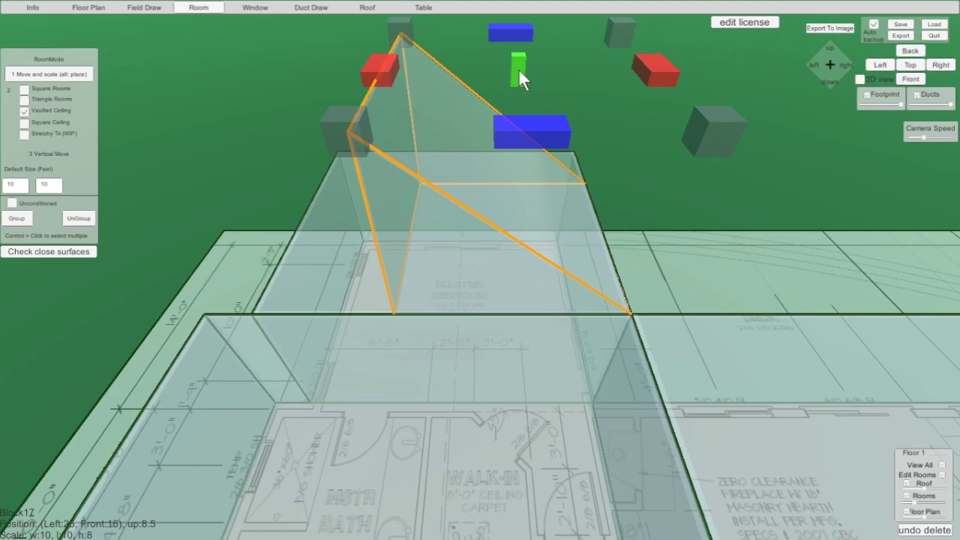
Resize the vaulted ceiling block to 14 ft wide, 8 ft long and 4 ft high, covering half of the master bedroom.
drag(518, 70, 513, 149)
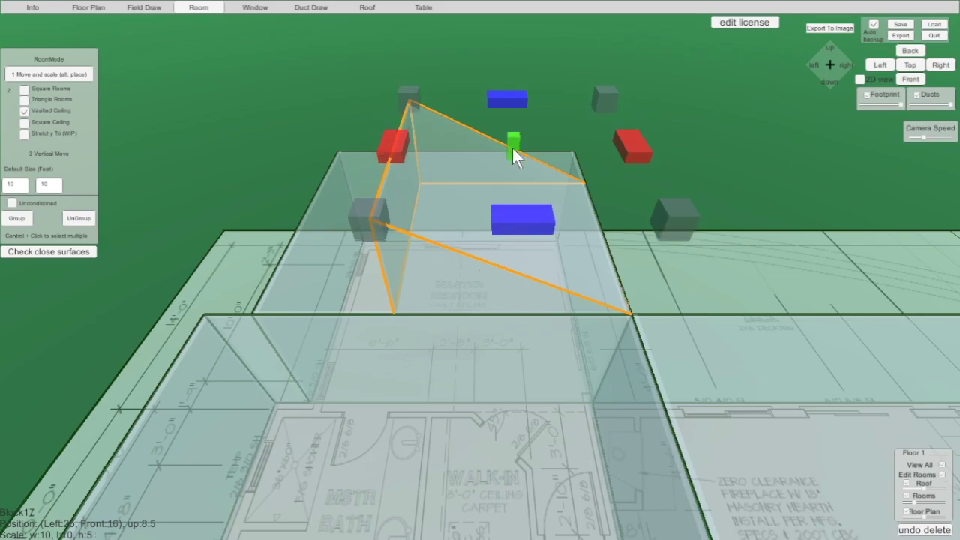
drag(394, 143, 464, 156)
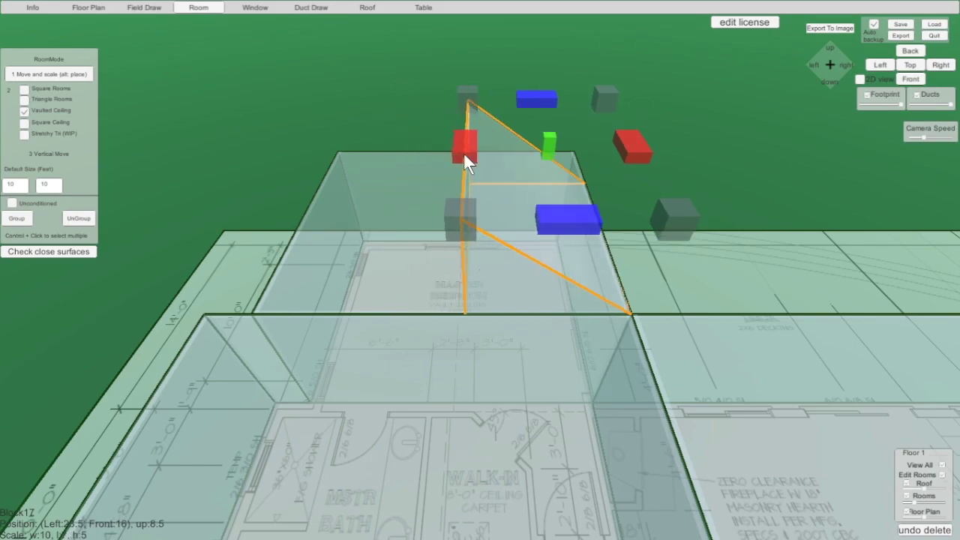
mouse_move(547, 146)
mouse_down()
mouse_move(552, 162)
mouse_move(541, 162)
mouse_up()
drag(466, 171, 457, 174)
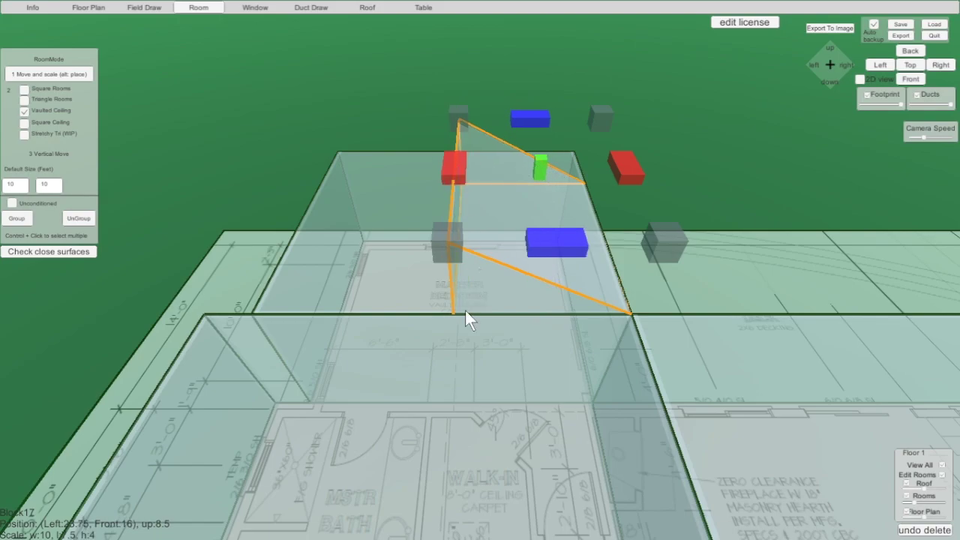
middle_drag(477, 324, 530, 357)
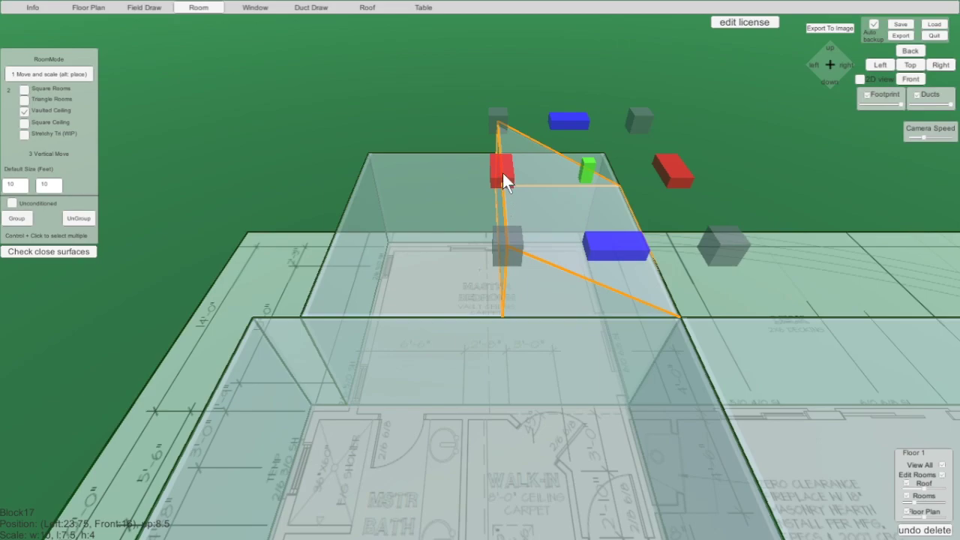
drag(503, 174, 492, 171)
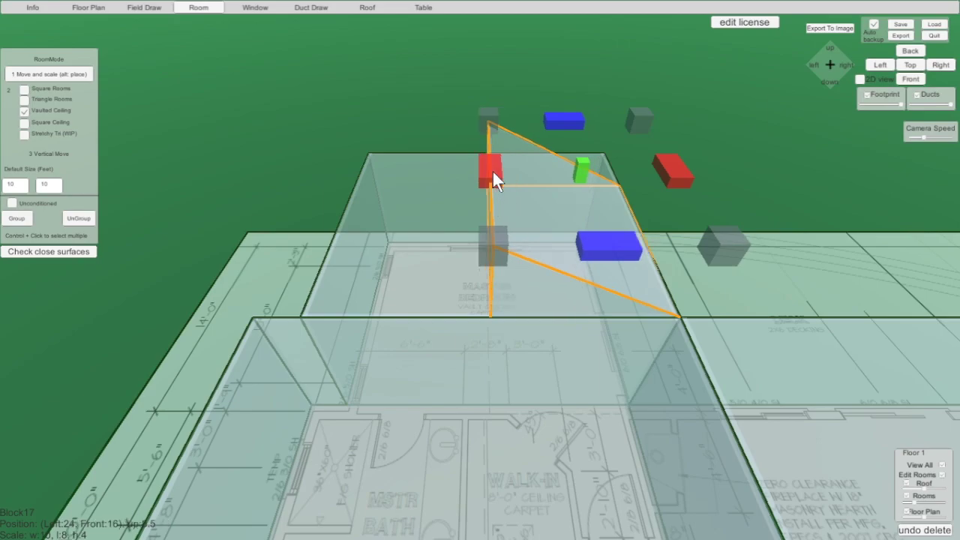
drag(568, 120, 563, 97)
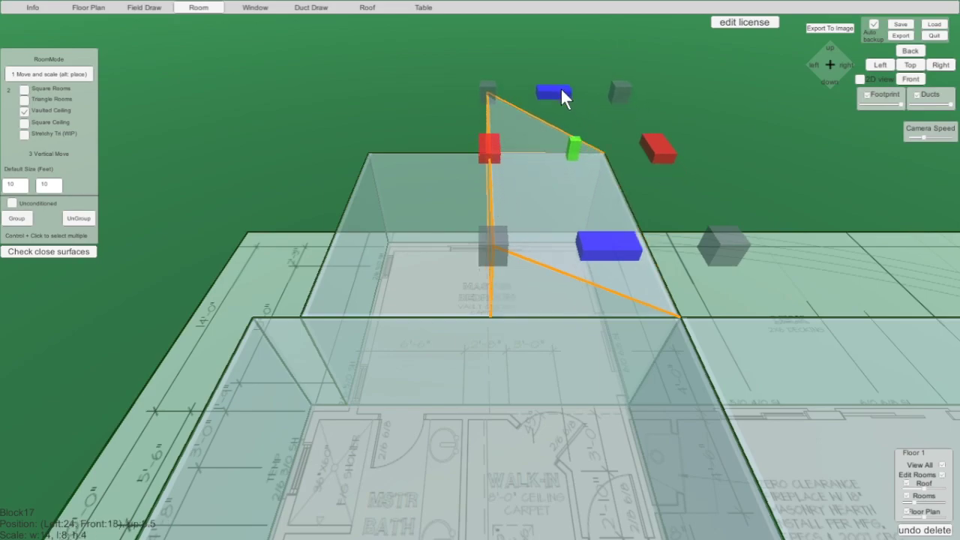
Add an opposing vaulted ceiling block over the master bedroom's other half, 13.5 ft wide, 8 ft long and 4 ft high.
alt+click(334, 234)
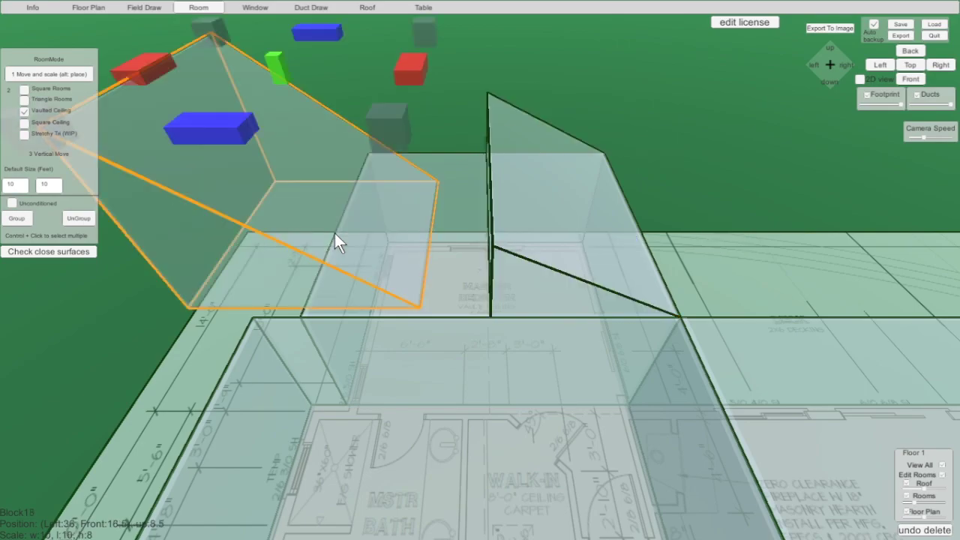
drag(334, 234, 424, 240)
drag(230, 72, 268, 75)
drag(400, 43, 416, 11)
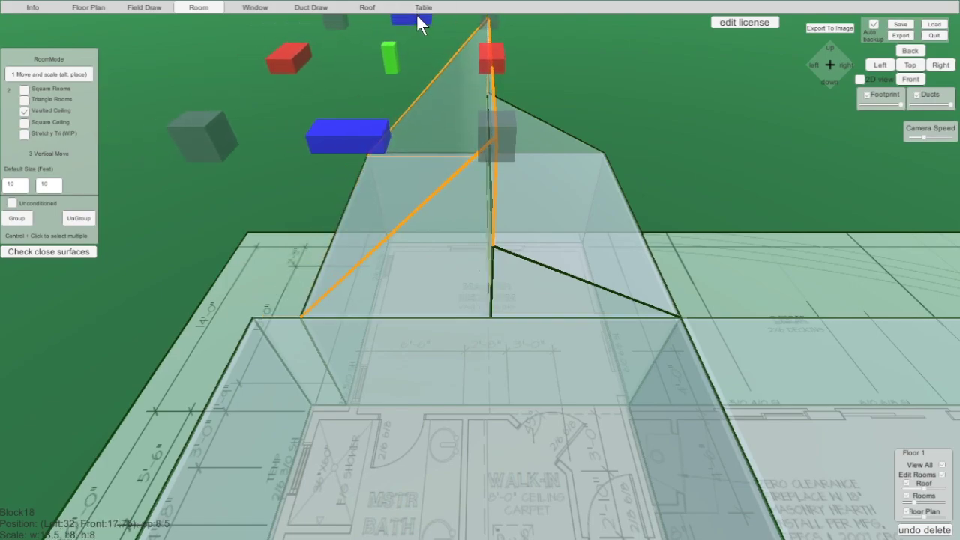
drag(387, 51, 402, 151)
Widen the second vaulted ceiling block to 14 ft, closing the gap to the end of the first one.
right_drag(565, 365, 481, 144)
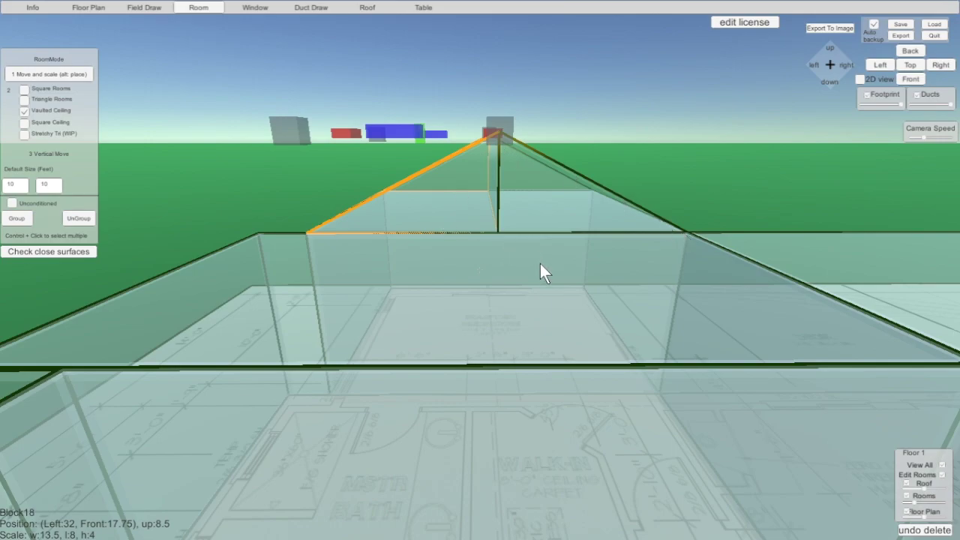
right_drag(540, 263, 549, 290)
right_drag(359, 243, 831, 286)
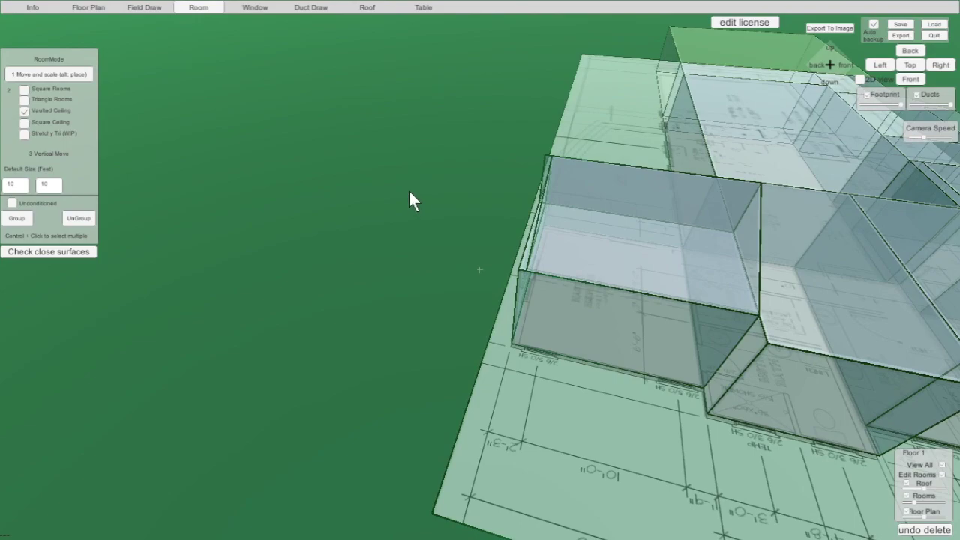
scroll(409, 201, up, 5)
click(803, 249)
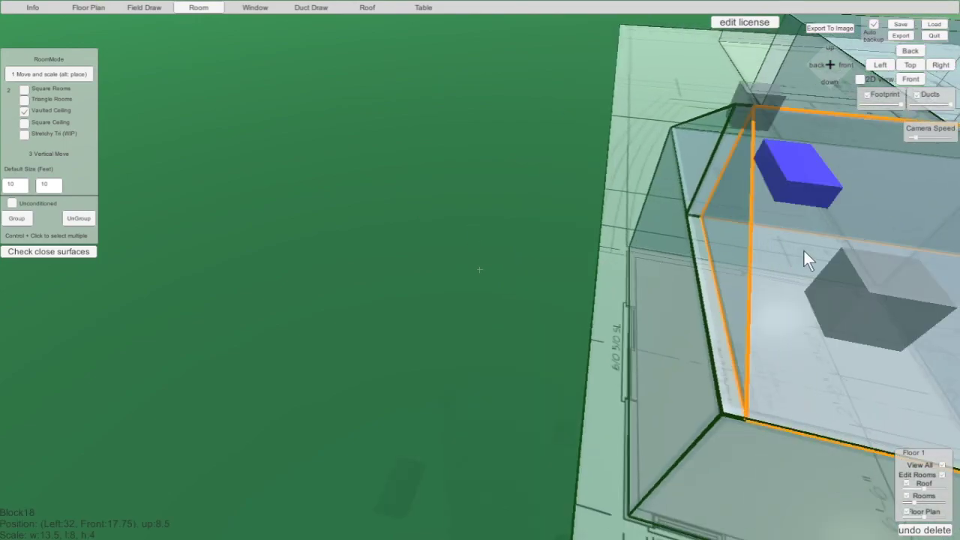
drag(791, 170, 775, 171)
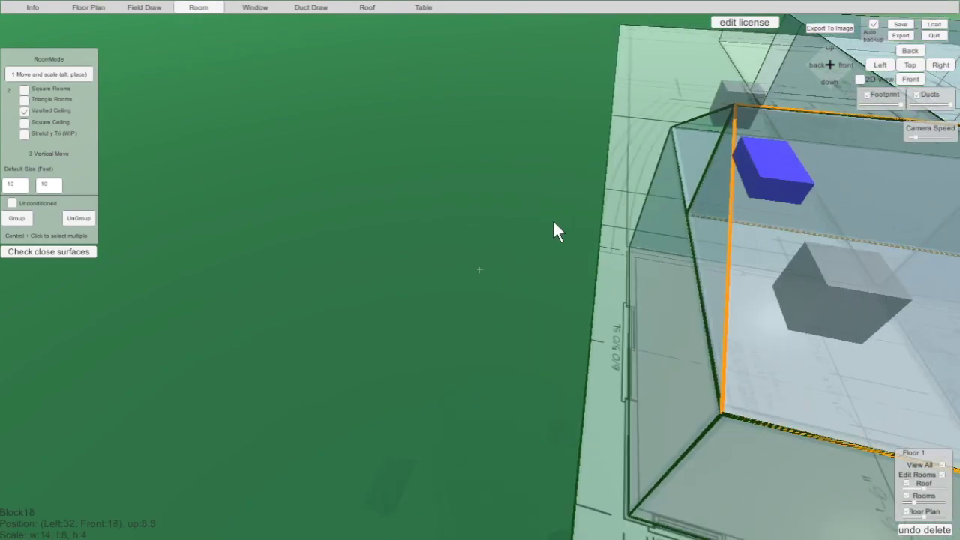
Group the master bedroom block with its two vaulted ceiling blocks.
scroll(553, 222, up, 10)
scroll(573, 270, down, 10)
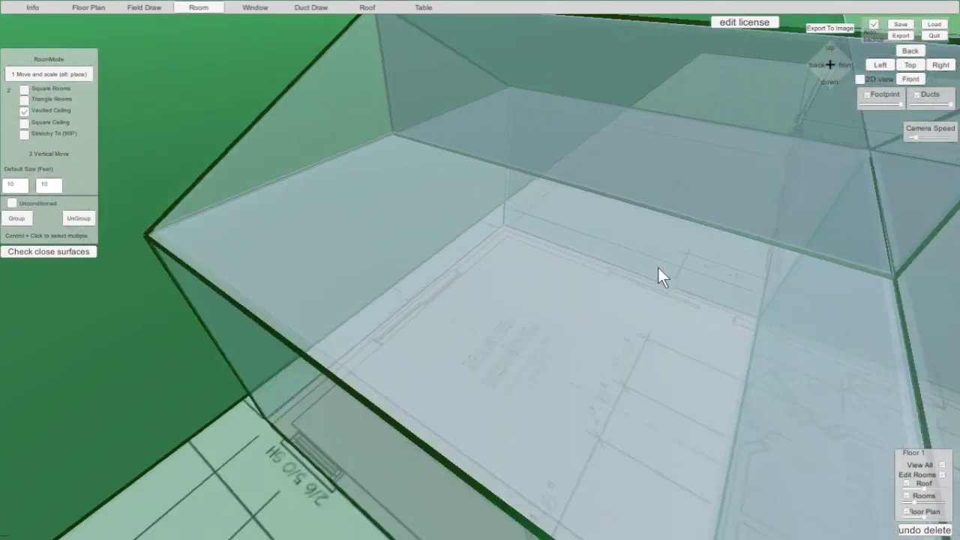
scroll(675, 270, up, 10)
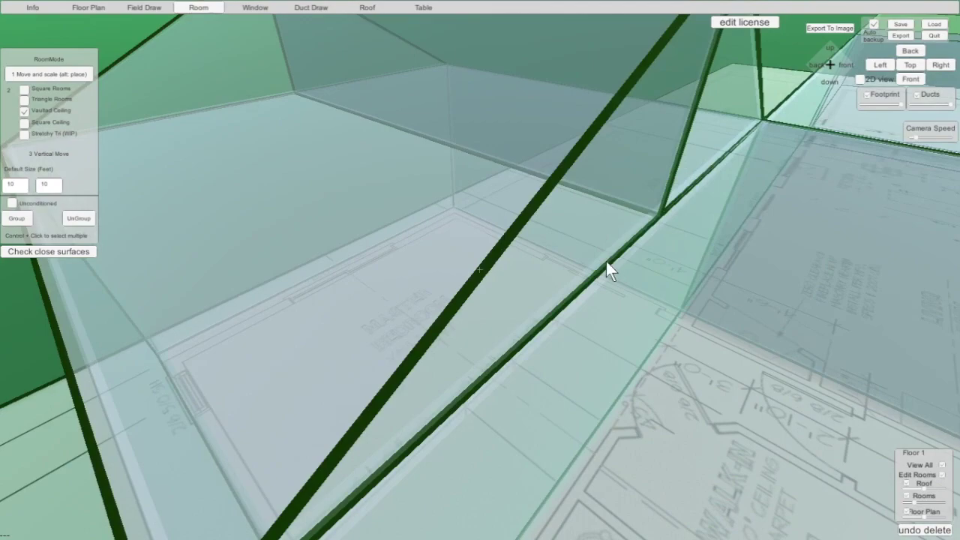
scroll(597, 263, down, 10)
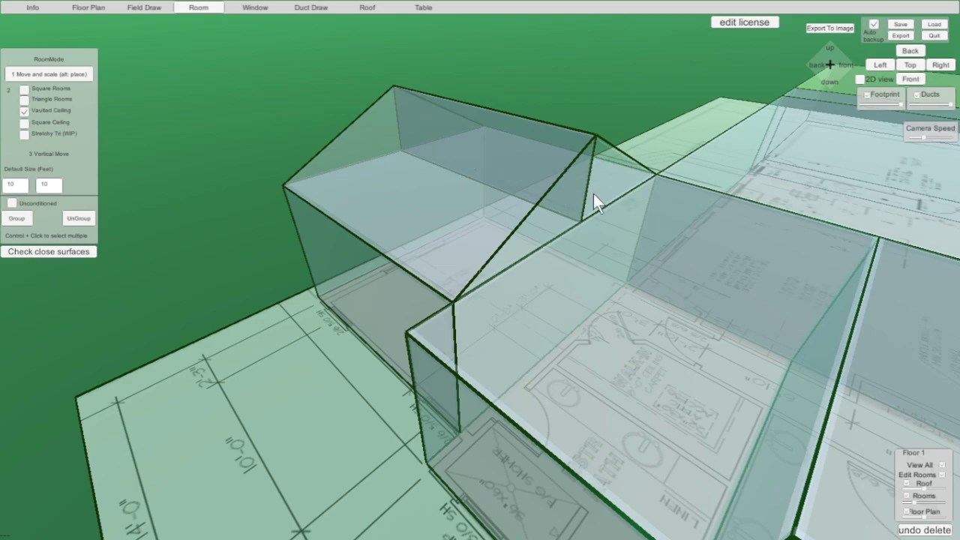
click(385, 301)
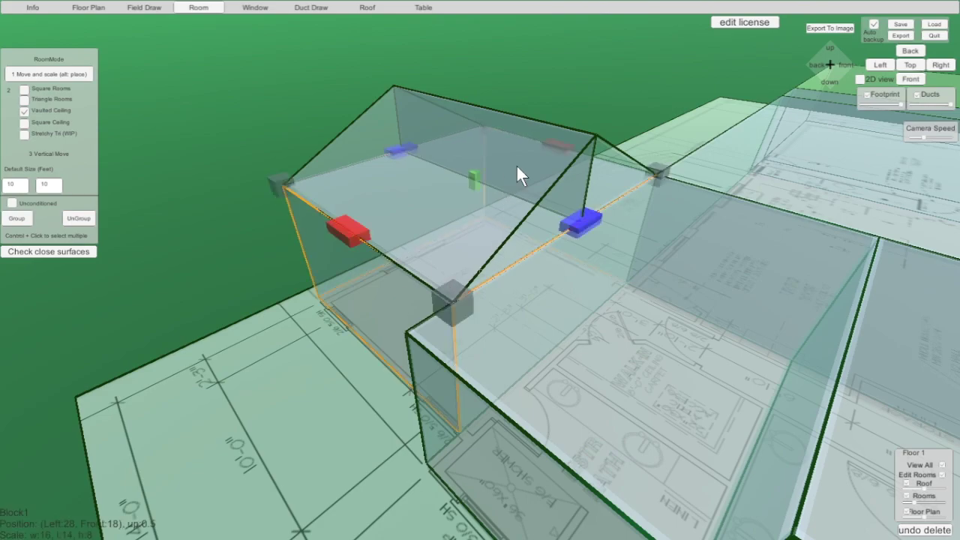
click(555, 178)
click(614, 173)
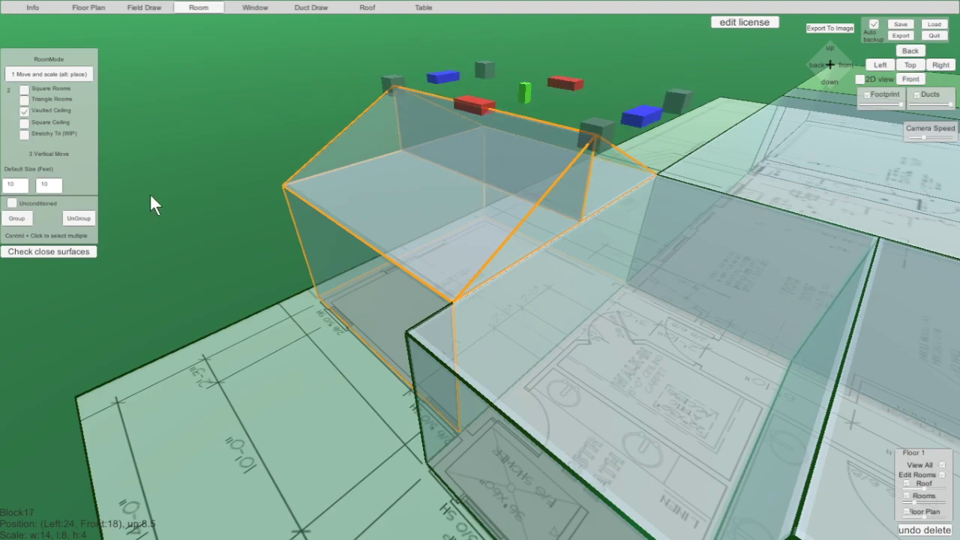
click(15, 219)
Test the grouping by moving the master bedroom with its vaulted ceiling to Left 30 and back to its original place.
drag(311, 264, 331, 315)
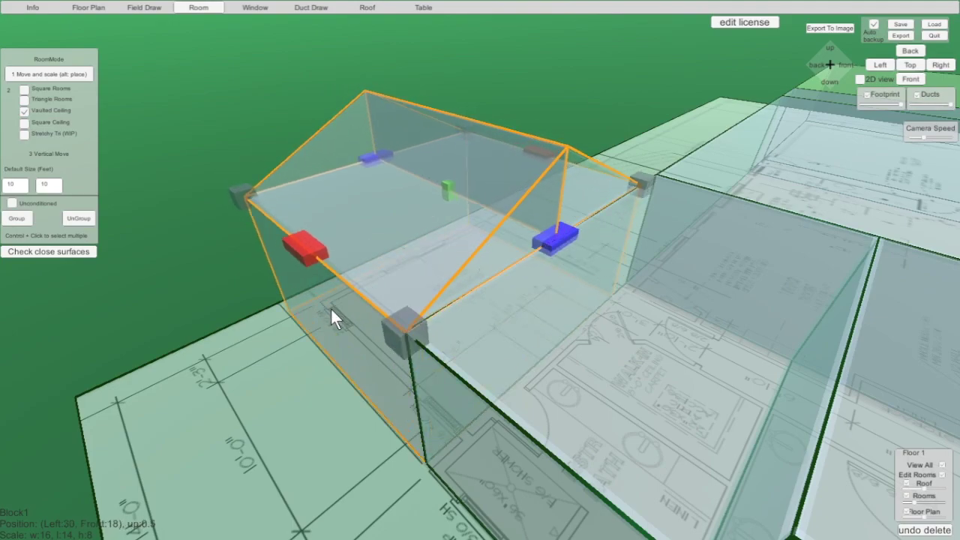
click(322, 390)
middle_drag(617, 297, 476, 343)
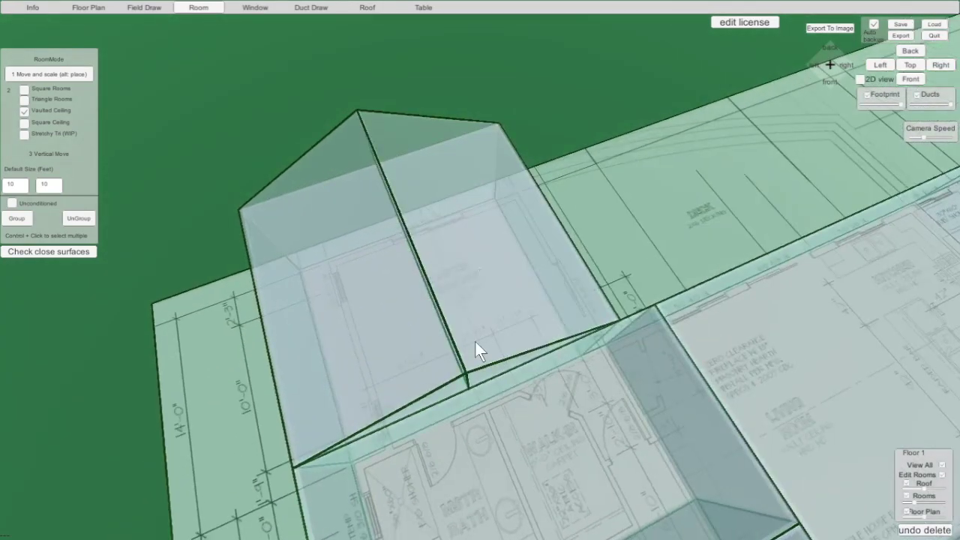
click(349, 314)
drag(360, 303, 409, 309)
Select the living room block and try out its sizing handles.
click(724, 203)
middle_drag(724, 203, 488, 348)
scroll(465, 193, up, 5)
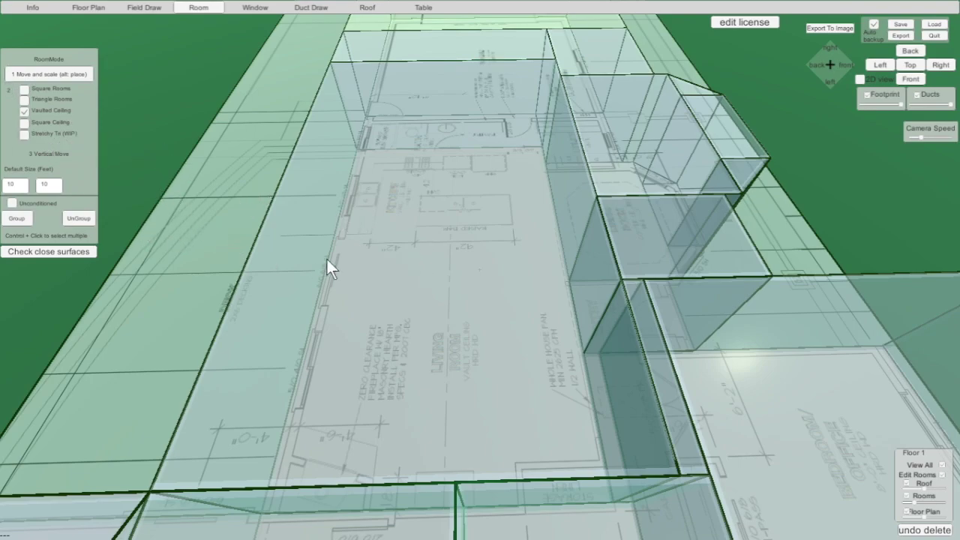
scroll(327, 257, down, 1)
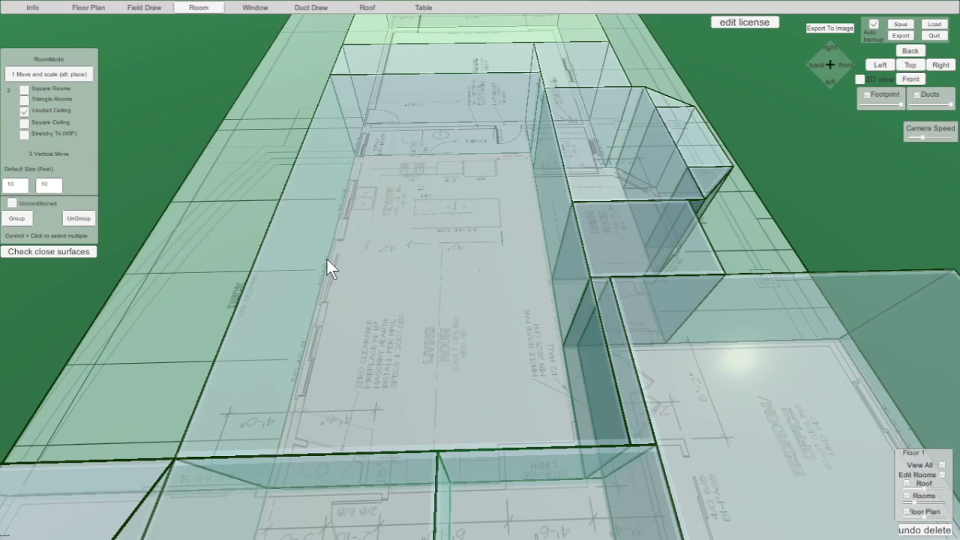
click(27, 89)
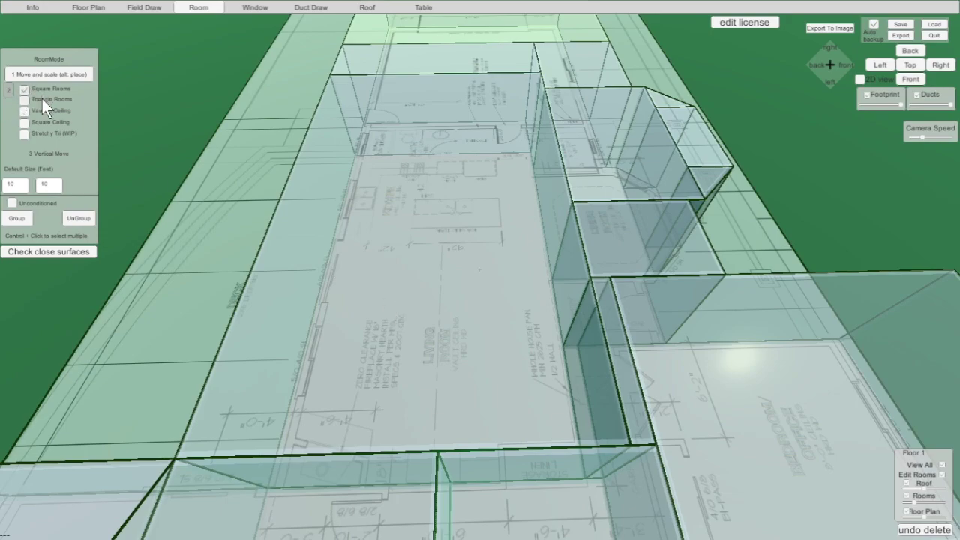
click(421, 262)
right_drag(448, 296, 466, 222)
mouse_move(560, 126)
mouse_down()
mouse_move(504, 132)
mouse_move(560, 138)
mouse_up()
drag(408, 261, 402, 283)
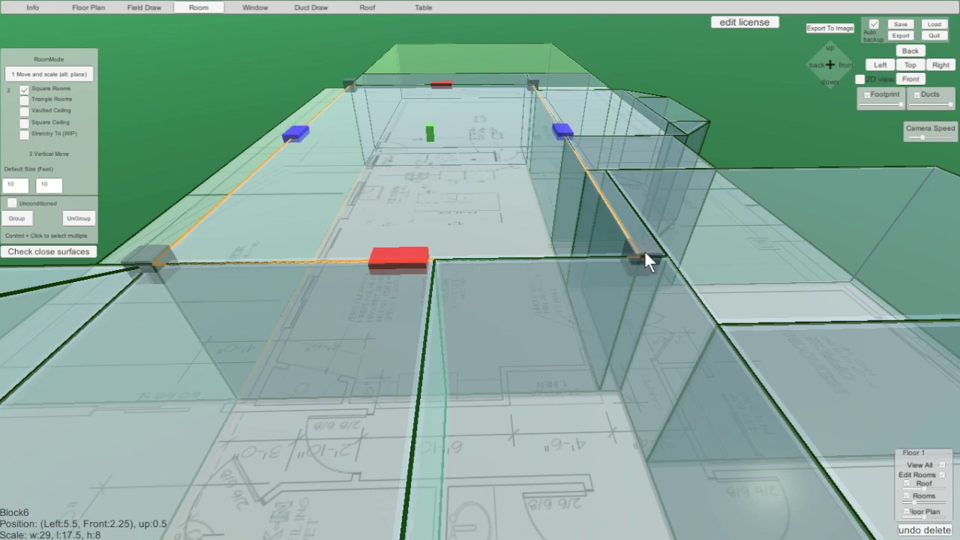
drag(645, 252, 630, 266)
drag(705, 264, 834, 269)
drag(429, 130, 450, 134)
click(218, 115)
click(400, 166)
Test vertical movement on the living room block by raising it to 3.5 ft and lowering it to 0.5 ft, then resume move-and-scale editing.
click(44, 156)
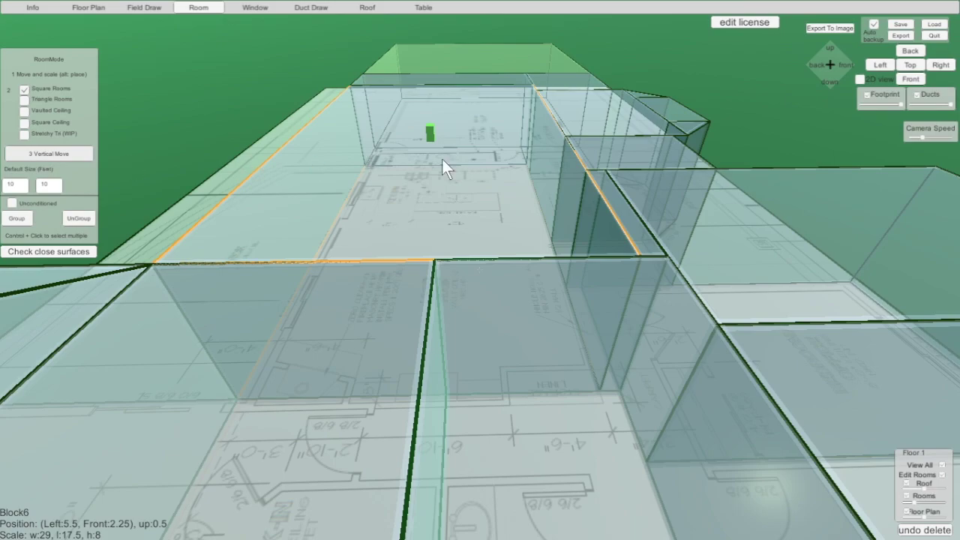
right_drag(362, 185, 701, 193)
mouse_move(517, 138)
mouse_down()
mouse_move(524, 50)
mouse_move(524, 175)
mouse_up()
mouse_move(525, 128)
mouse_down()
mouse_move(527, 86)
mouse_move(499, 124)
mouse_up()
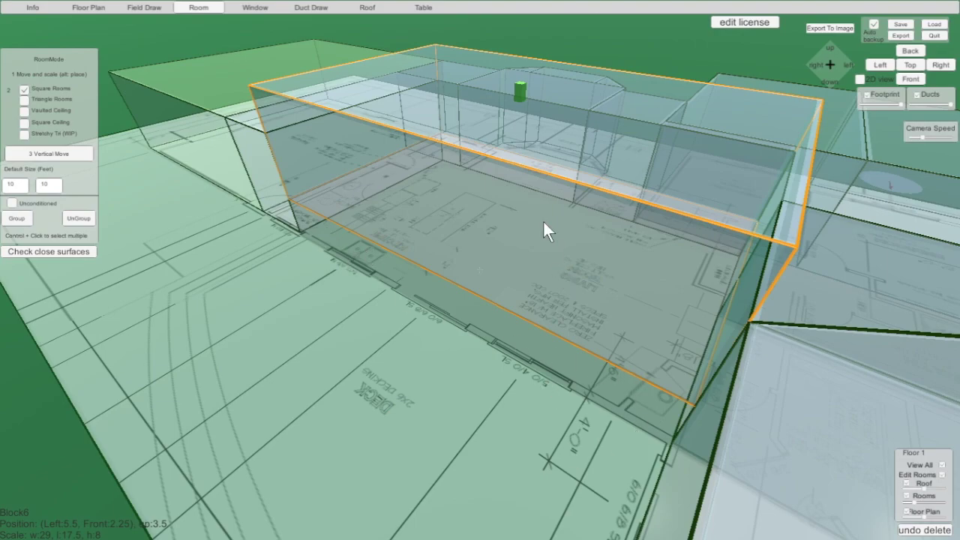
drag(519, 84, 523, 139)
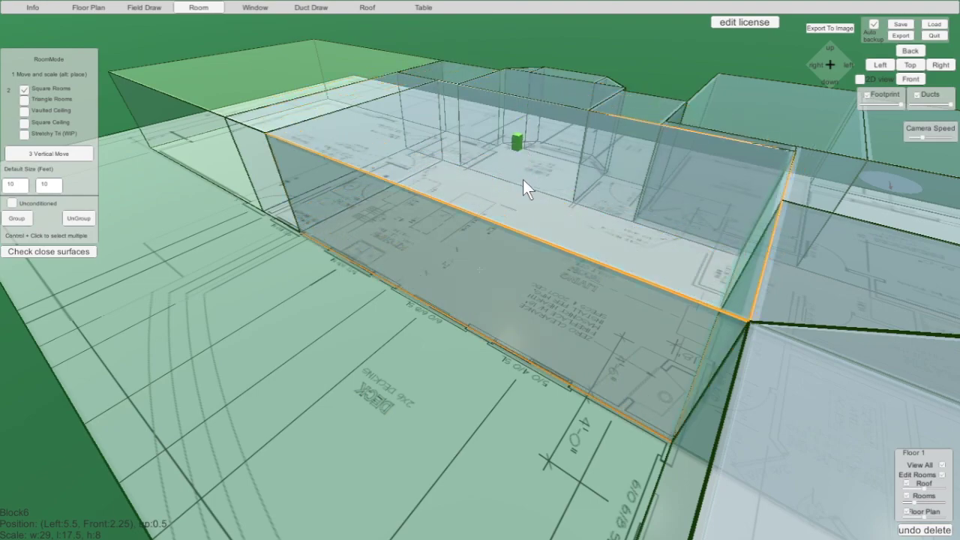
right_drag(543, 417, 218, 307)
right_drag(789, 276, 335, 265)
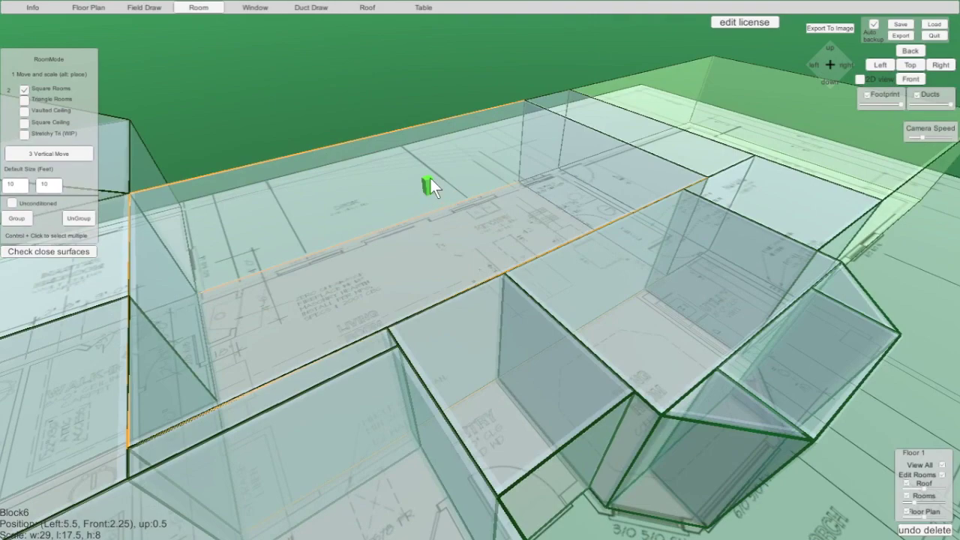
click(47, 75)
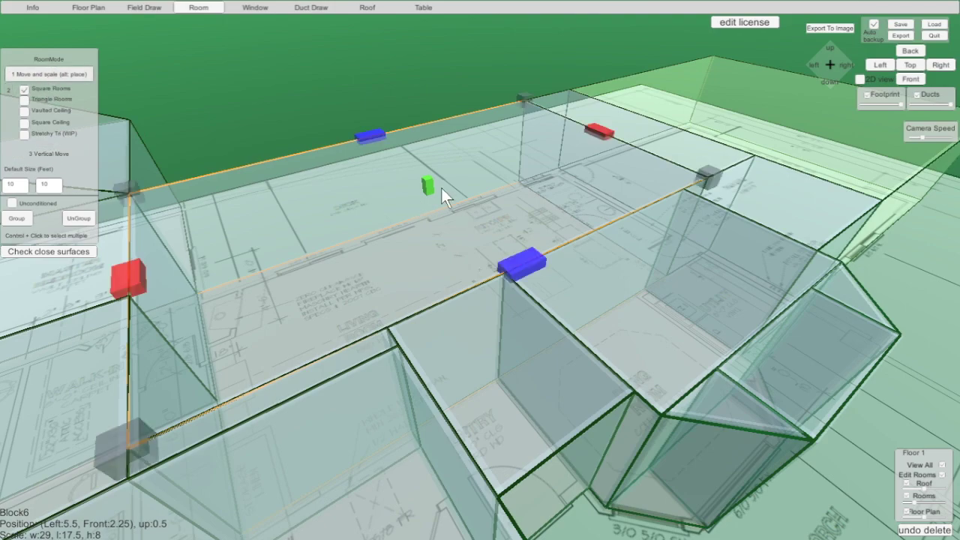
mouse_move(430, 181)
mouse_down()
mouse_move(428, 150)
mouse_move(449, 175)
mouse_up()
right_drag(474, 301, 847, 294)
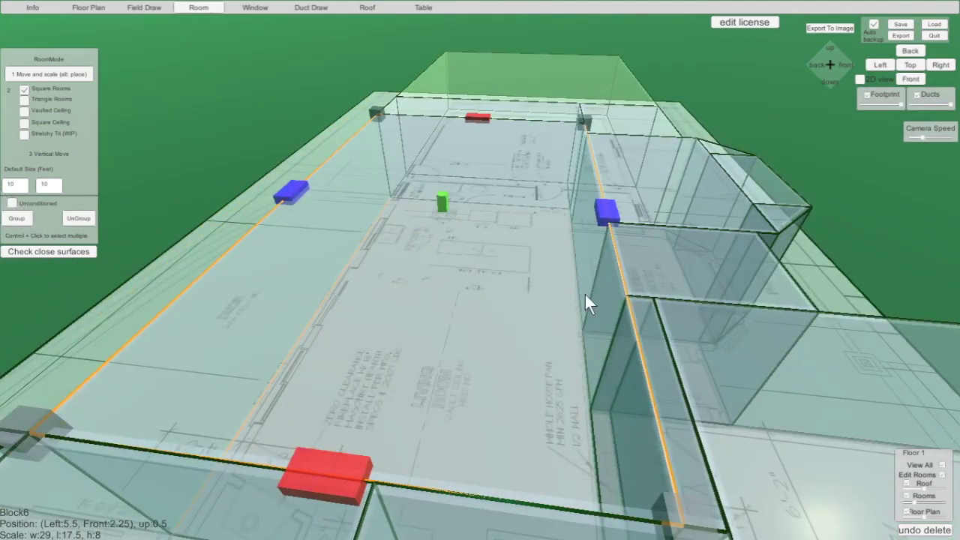
right_drag(585, 295, 728, 294)
Add a square ceiling block over the middle of the living room, 35 ft wide, 10 ft long and 4 ft high, at Left 2.5, Front 2.5.
click(227, 206)
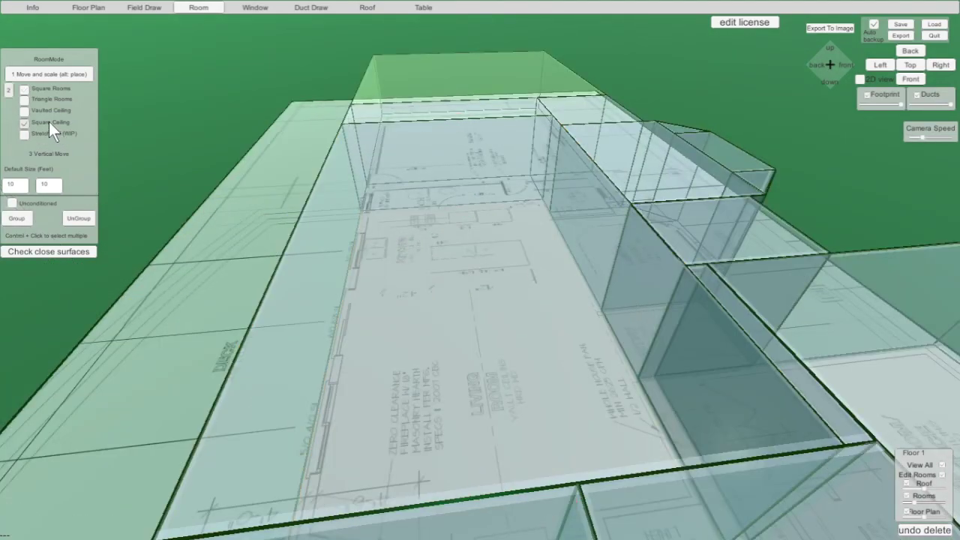
alt+click(428, 215)
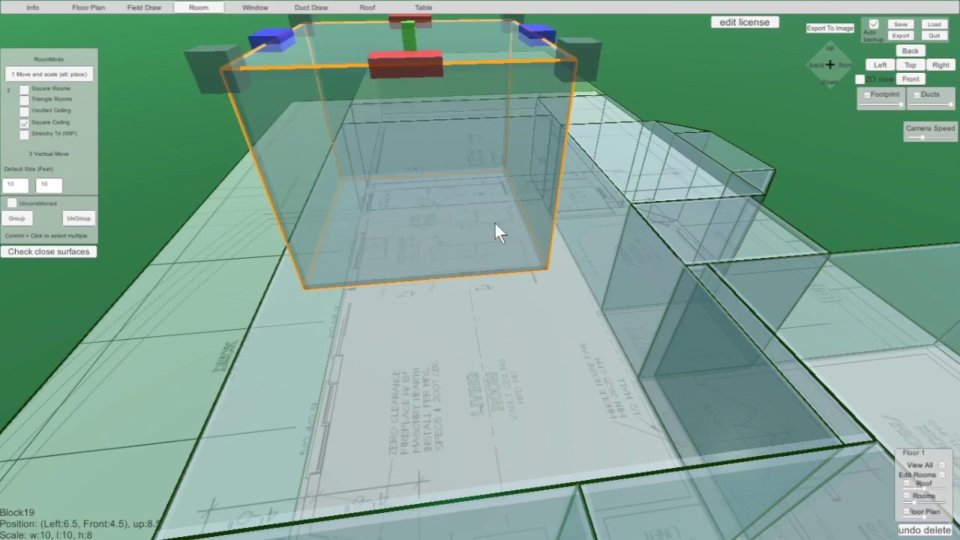
drag(518, 218, 566, 246)
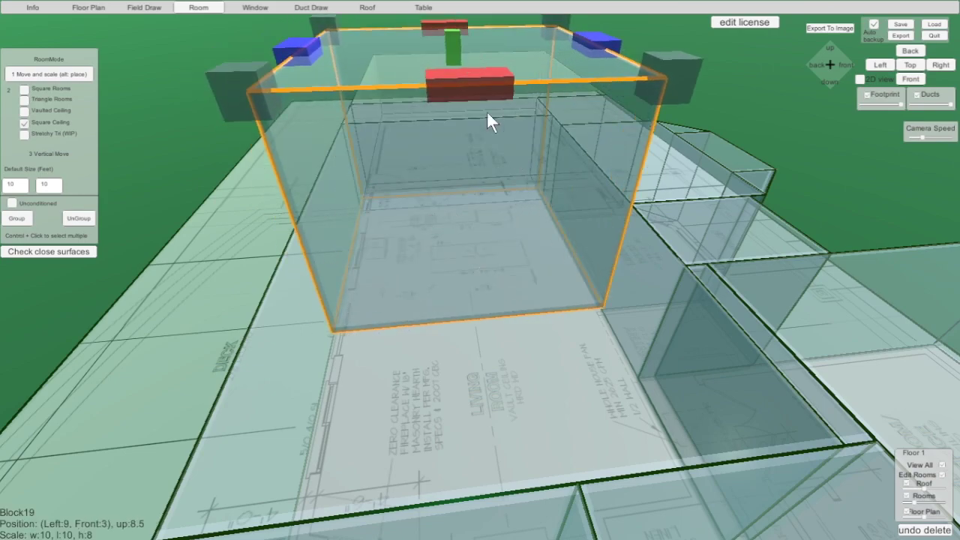
drag(449, 34, 479, 154)
drag(475, 227, 532, 398)
drag(450, 117, 447, 53)
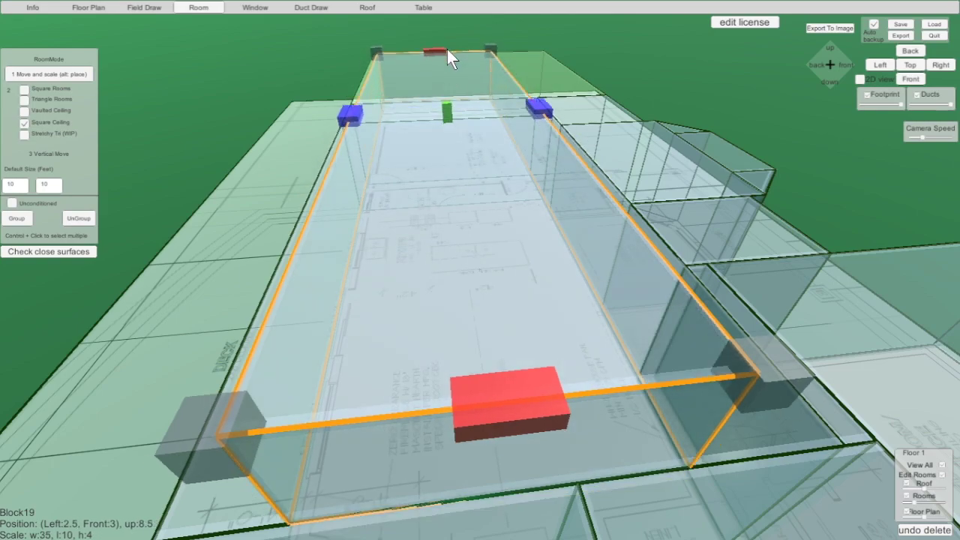
drag(442, 107, 443, 112)
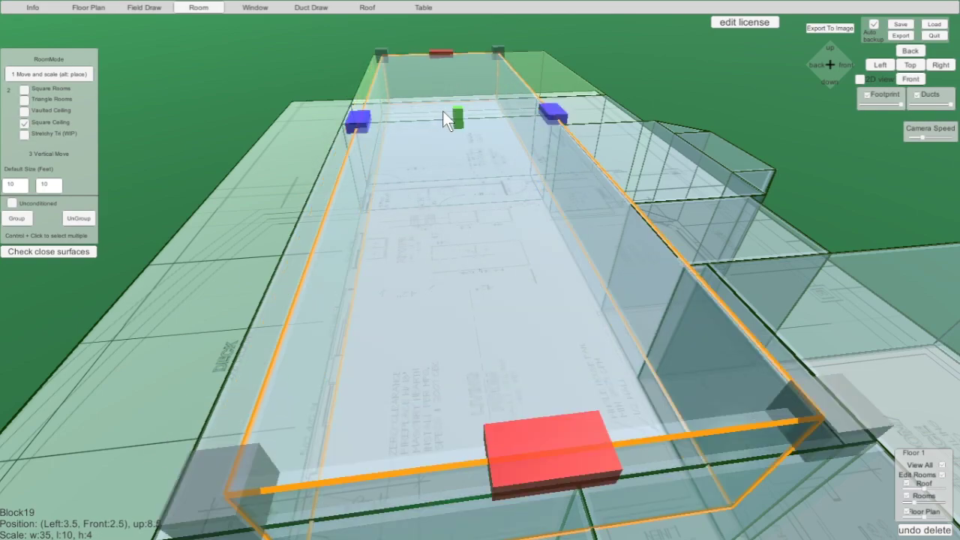
mouse_move(475, 182)
mouse_down()
mouse_move(476, 171)
mouse_move(463, 188)
mouse_up()
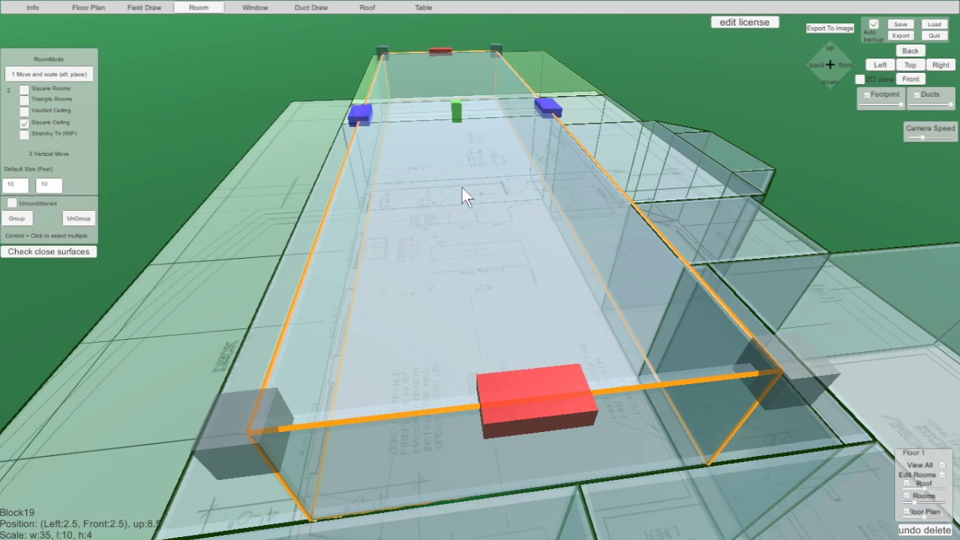
Place a vaulted ceiling block against the square ceiling's deck side at Left 15, Front 12.5, rotated to slope down toward the deck.
scroll(445, 268, down, 5)
right_drag(519, 419, 490, 354)
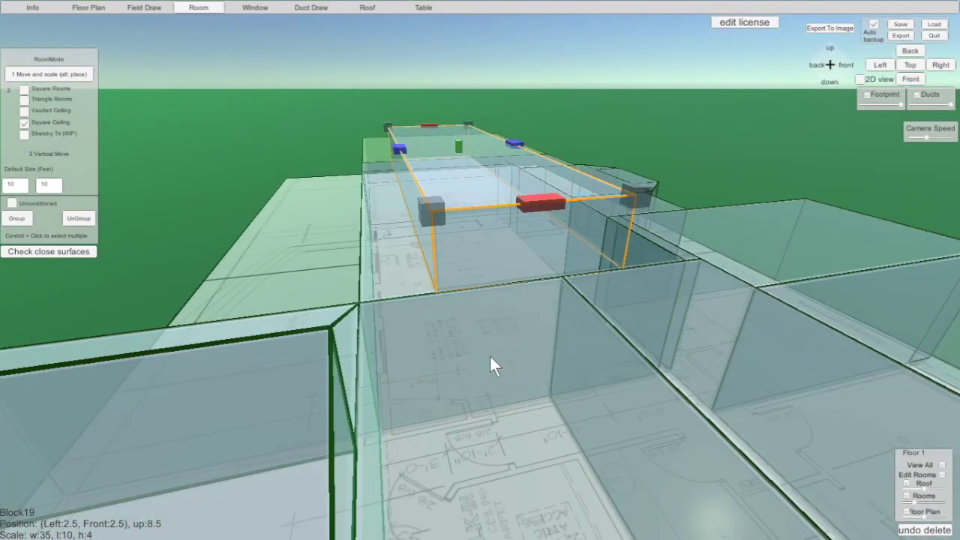
click(56, 96)
alt+click(352, 209)
drag(354, 210, 290, 206)
key(r)
key(r)
key(r)
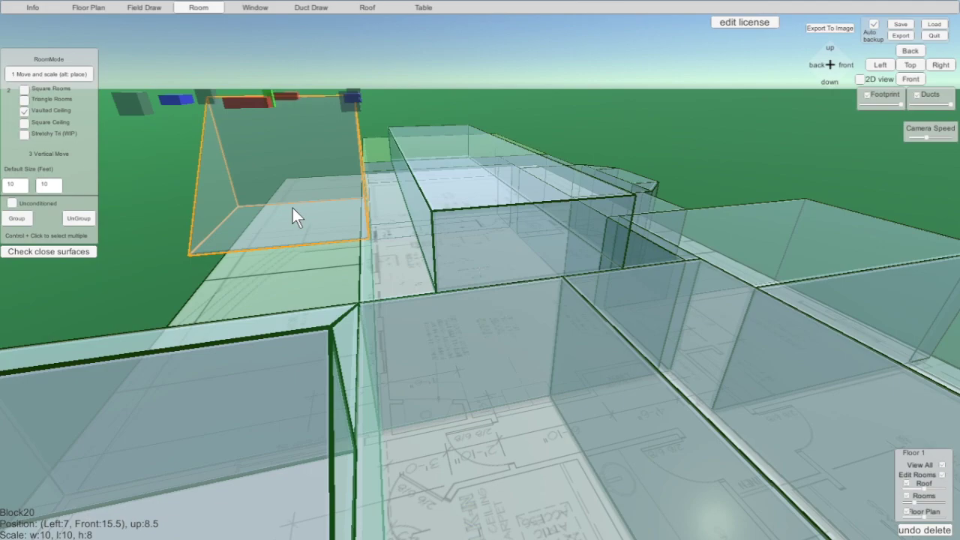
drag(311, 199, 358, 227)
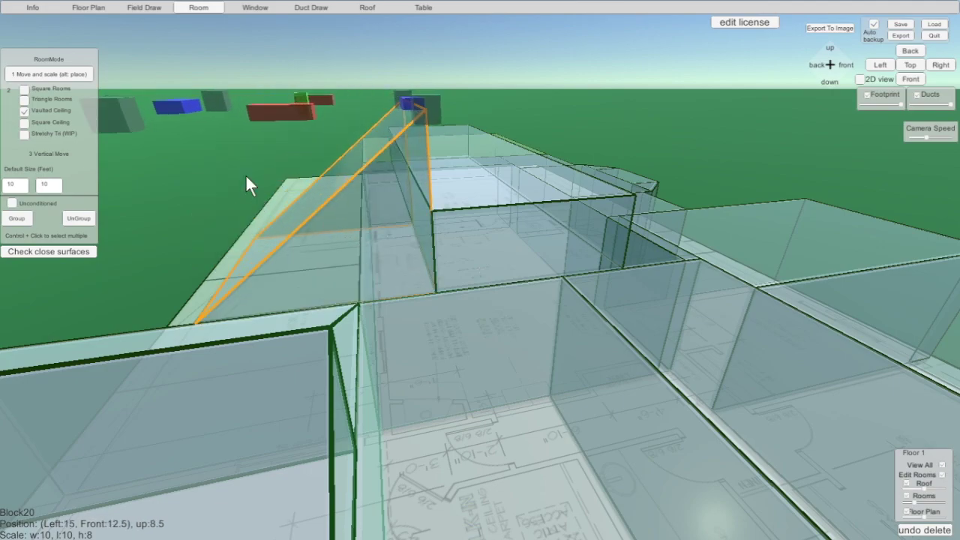
Resize the deck-side vaulted ceiling block to 28.5 ft wide, 3.5 ft long and 4 ft high along the living room.
drag(181, 105, 211, 107)
drag(269, 108, 422, 191)
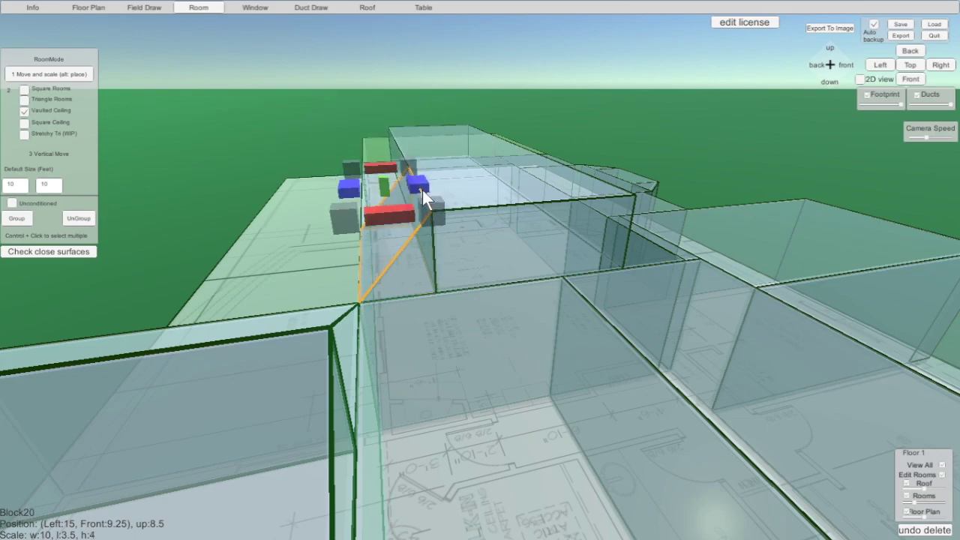
click(382, 153)
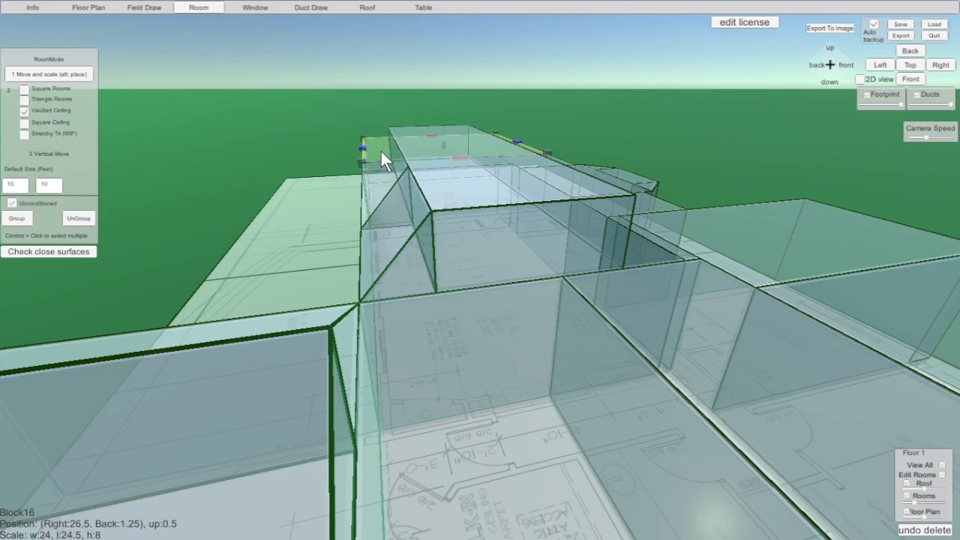
click(385, 232)
drag(375, 169, 374, 133)
right_drag(512, 209, 479, 209)
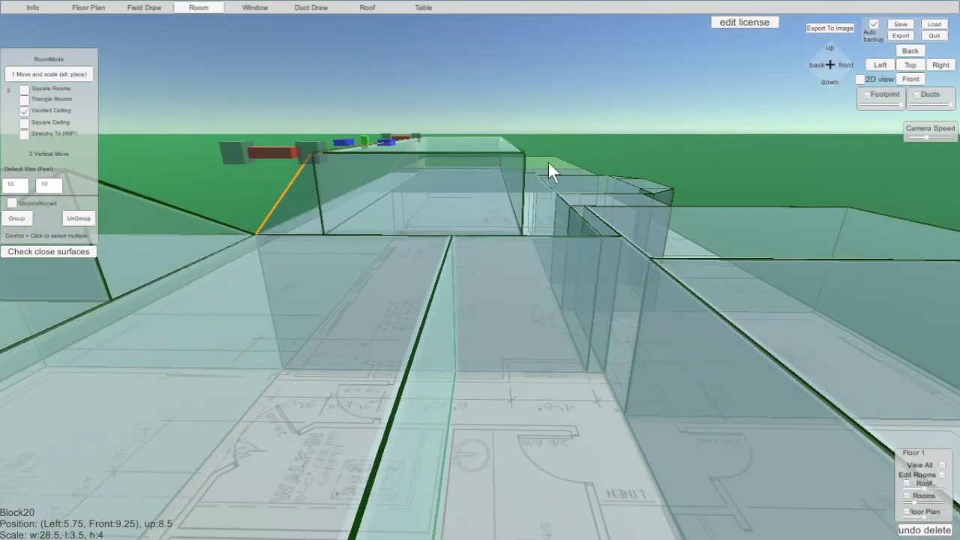
Place an opposing vaulted ceiling block against the square ceiling's other side at Left 15, Back 7.5.
alt+click(591, 183)
click(597, 173)
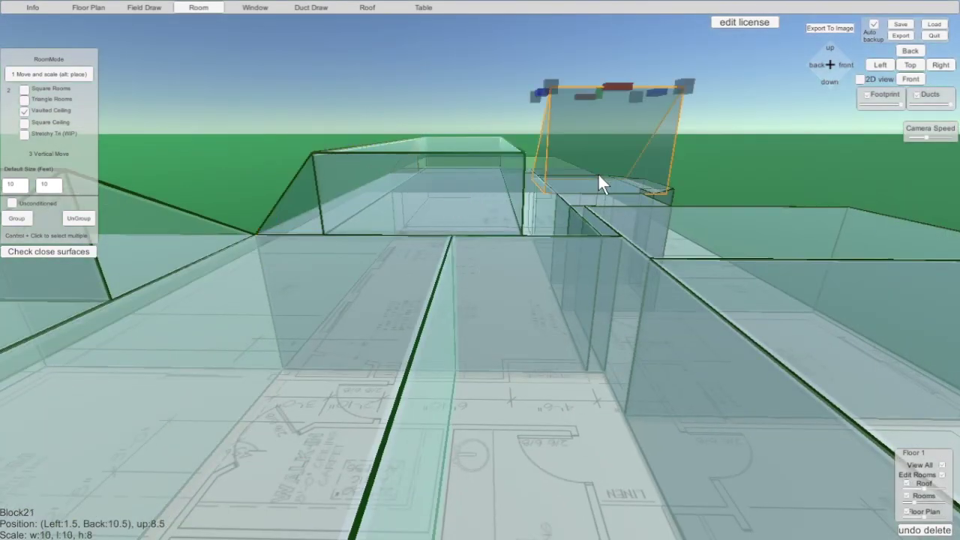
drag(598, 178, 539, 261)
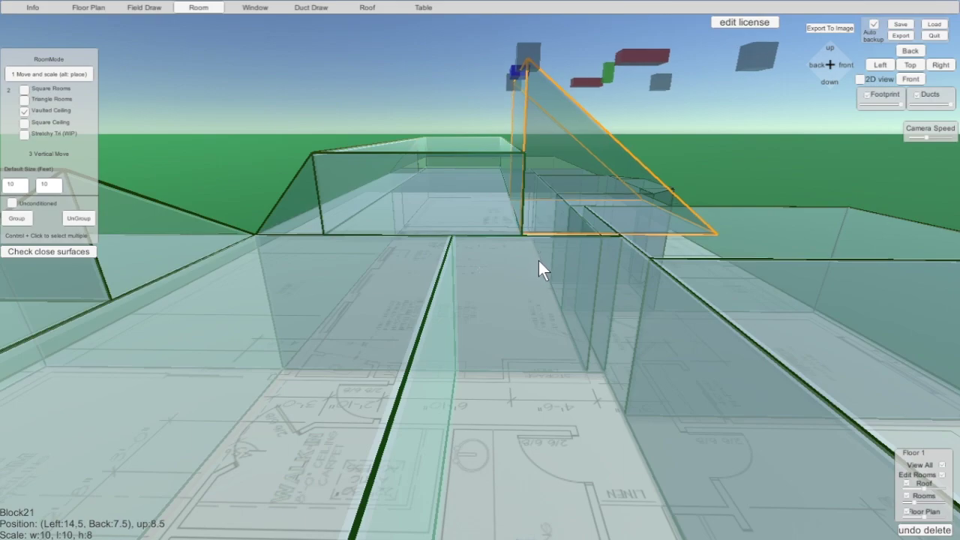
click(535, 262)
right_drag(706, 196, 672, 257)
click(522, 268)
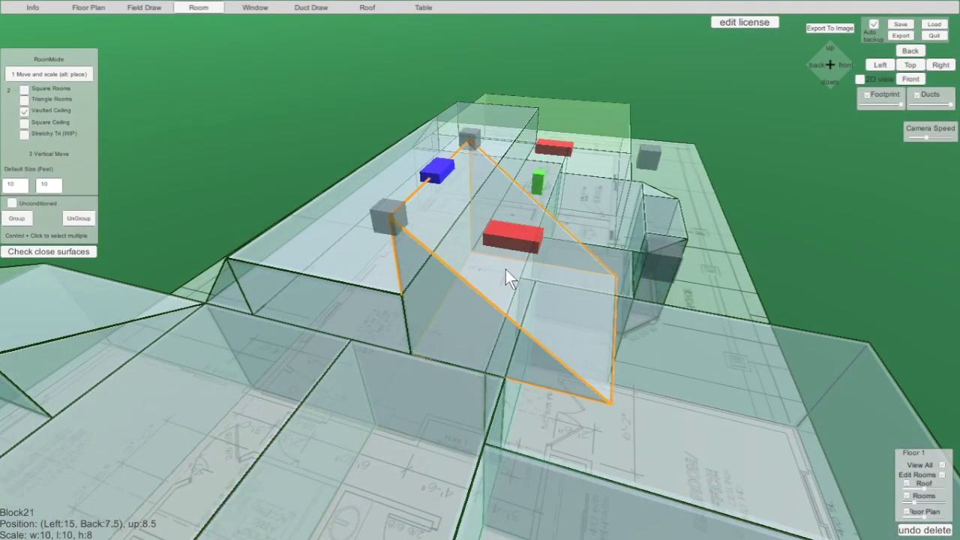
Resize the opposing vaulted ceiling block to 34.5 ft wide, 4 ft long and 4 ft high.
right_drag(508, 272, 699, 192)
drag(682, 187, 633, 185)
right_drag(754, 199, 405, 286)
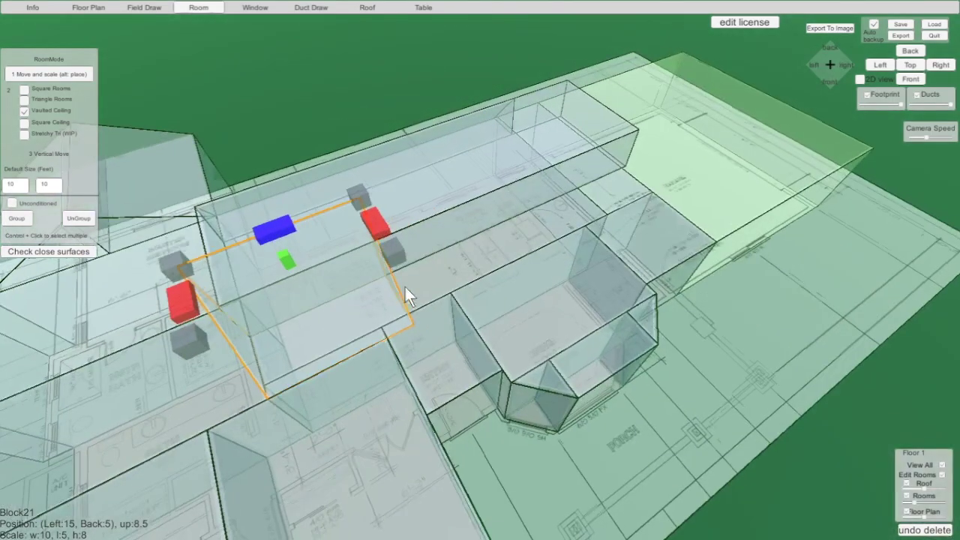
drag(384, 216, 647, 101)
mouse_move(199, 326)
mouse_down()
mouse_move(197, 337)
mouse_move(197, 320)
mouse_up()
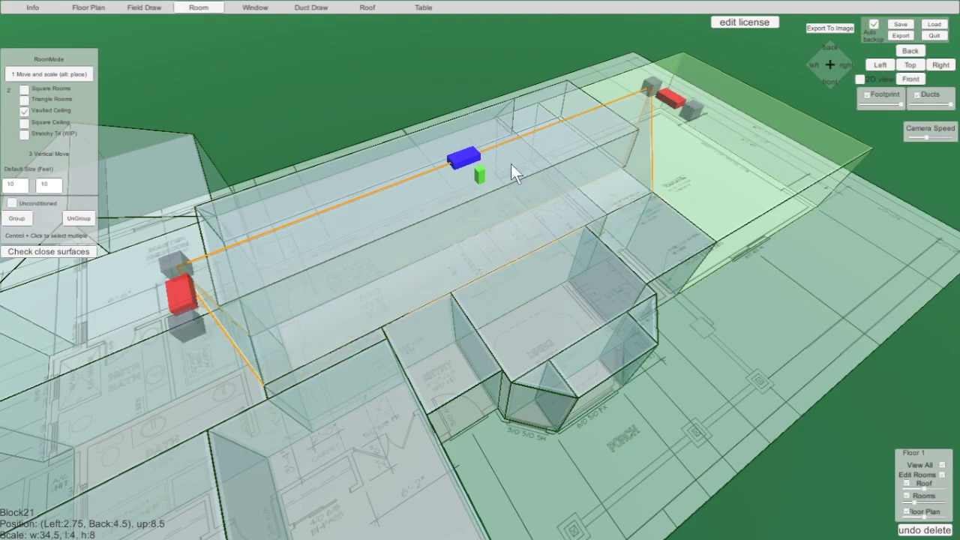
drag(484, 175, 491, 209)
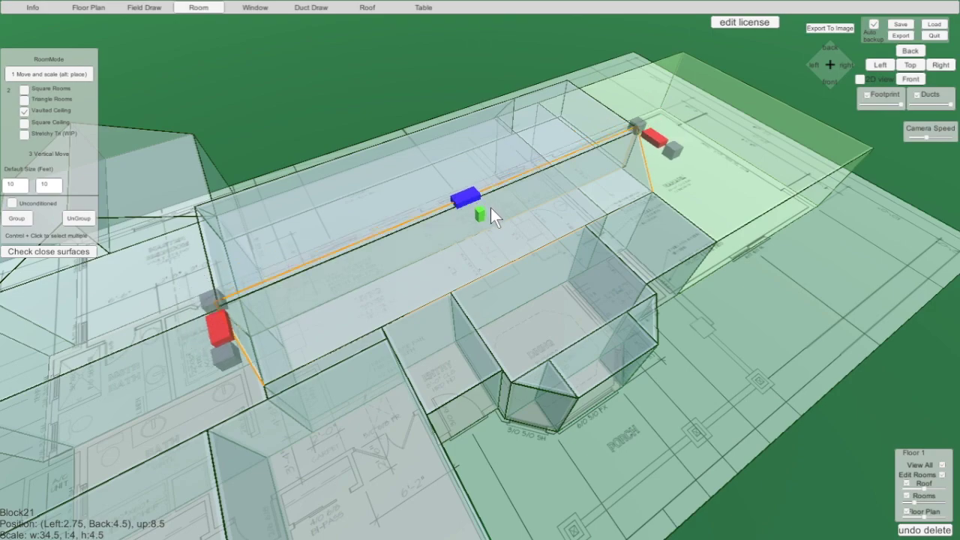
Shorten the opposing vaulted ceiling block and the square ceiling block to 29 ft wide, ending at the living room's garage-side wall.
middle_drag(767, 224, 773, 271)
drag(737, 254, 652, 235)
click(713, 202)
drag(716, 191, 644, 189)
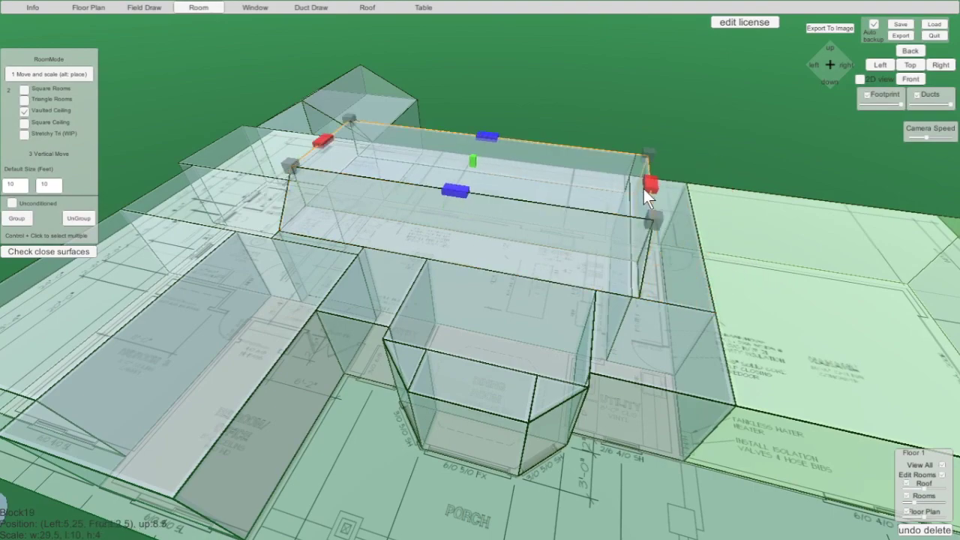
click(627, 262)
Widen the deck-side vaulted ceiling block to 29 ft so it reaches the same end of the living room.
middle_drag(644, 234, 356, 268)
middle_drag(582, 298, 636, 321)
click(650, 328)
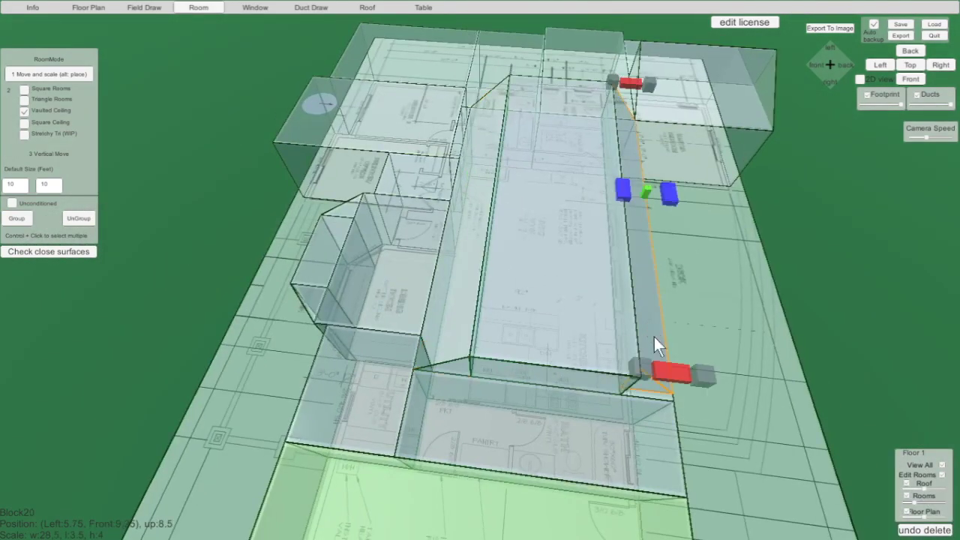
drag(666, 363, 789, 379)
middle_drag(789, 379, 841, 361)
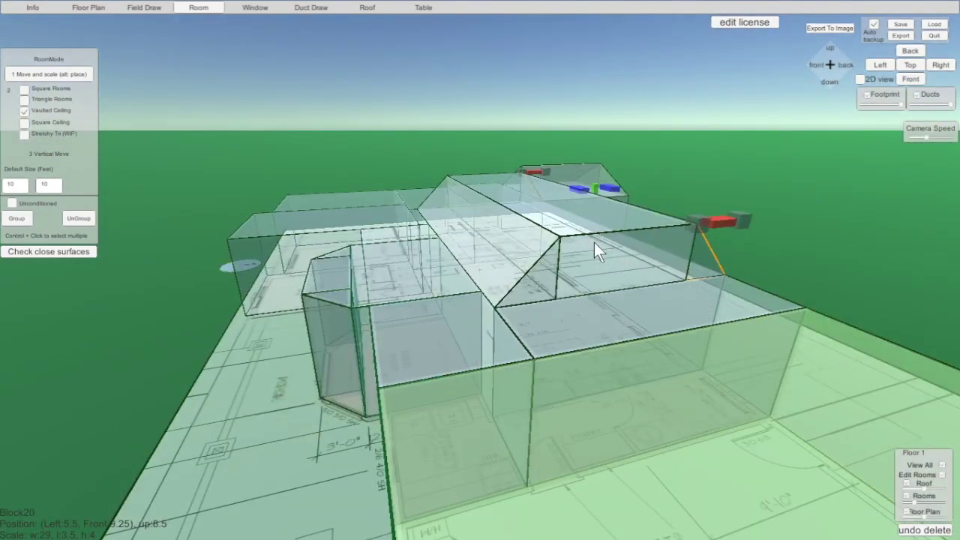
Delete the square ceiling block and extend the porch-side vaulted ceiling block to 7.5 ft long toward the middle of the living room.
scroll(593, 275, up, 3)
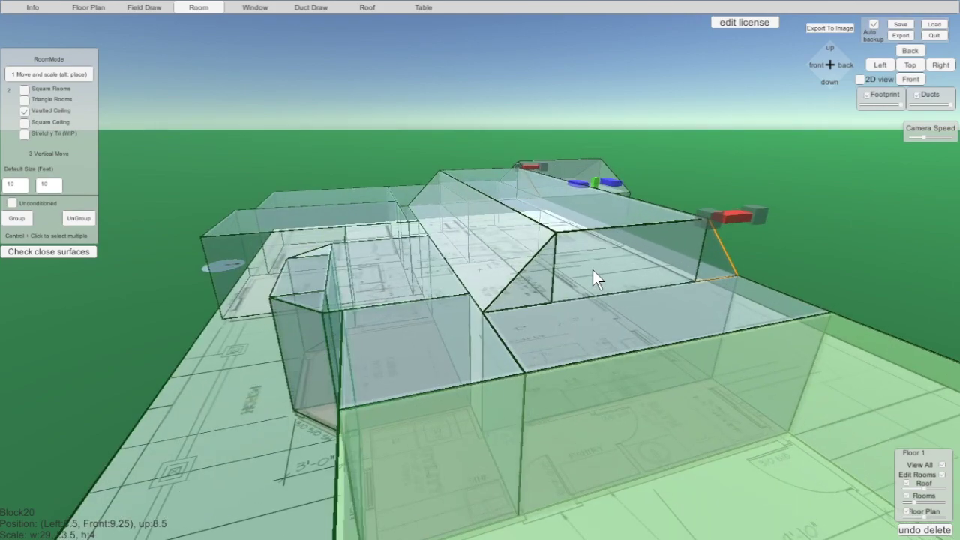
click(594, 256)
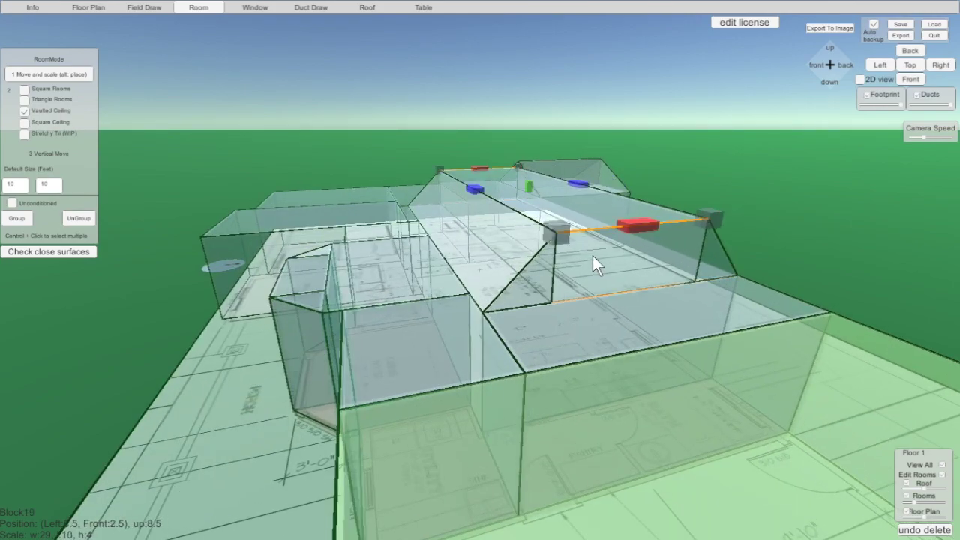
key(Delete)
alt+click(550, 278)
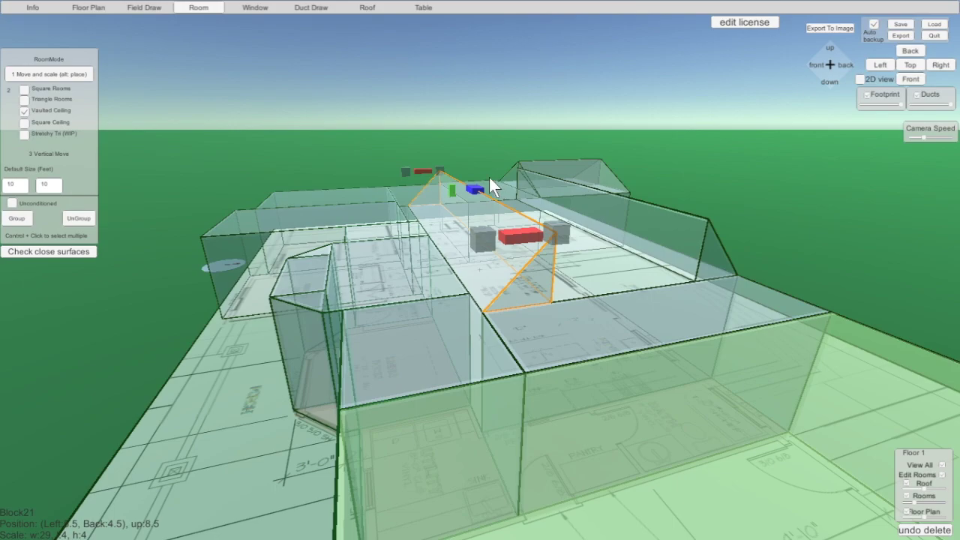
drag(481, 188, 521, 186)
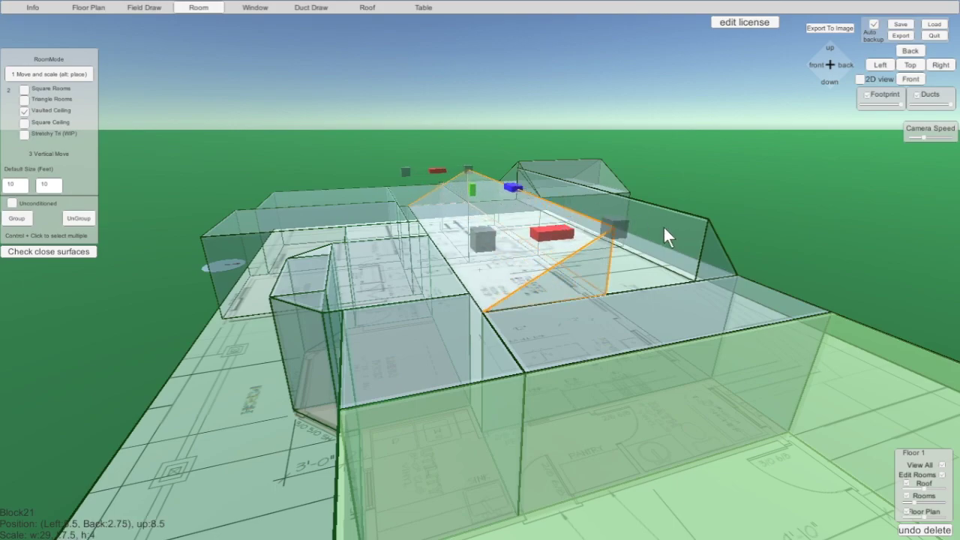
Extend the deck-side vaulted ceiling block to 10 ft long toward the middle of the living room.
click(601, 179)
drag(583, 181, 518, 188)
right_drag(685, 323, 608, 230)
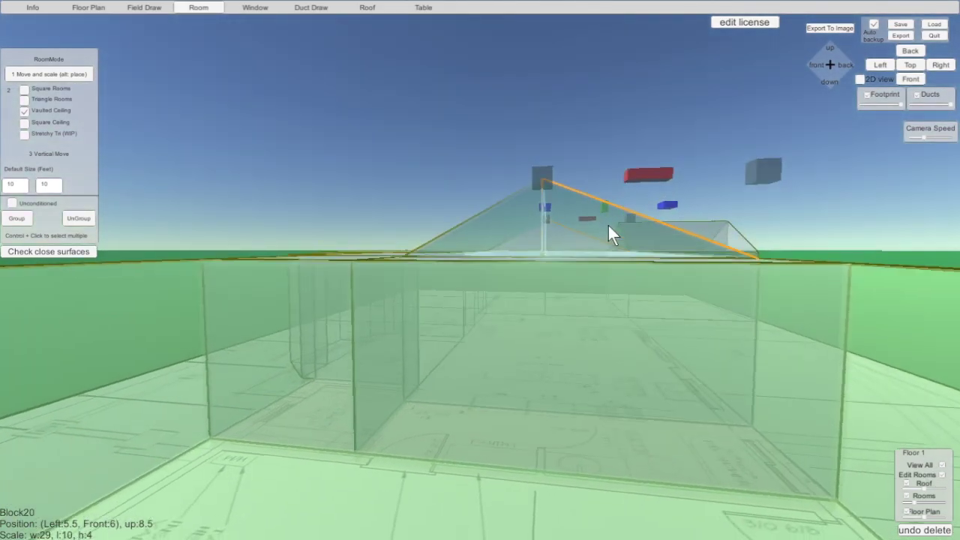
right_drag(590, 265, 587, 390)
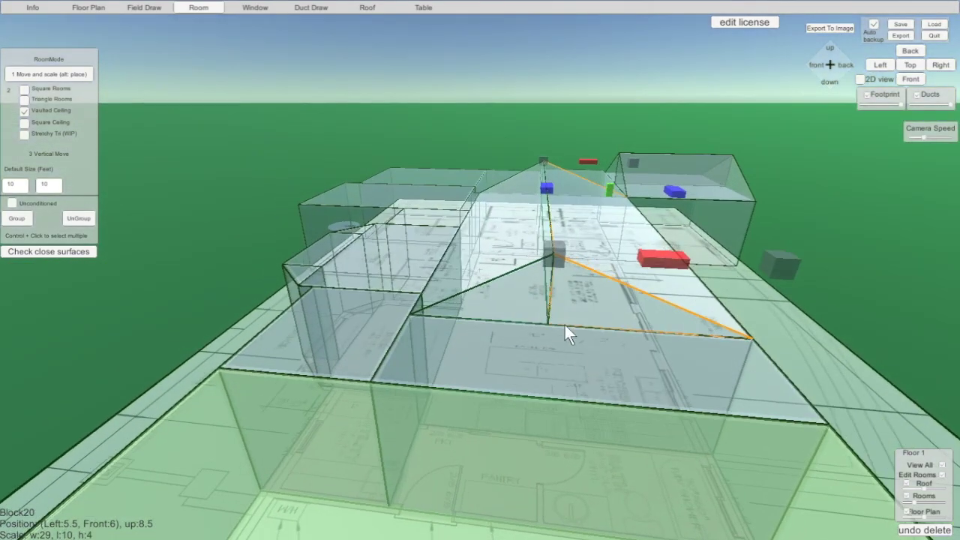
right_drag(565, 325, 573, 334)
scroll(586, 341, up, 1)
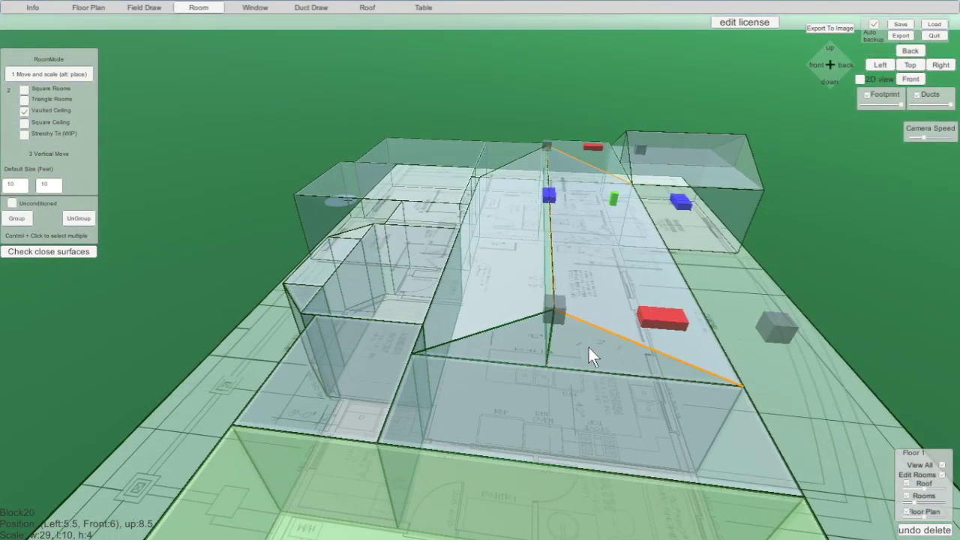
Adjust where the living room ceiling blocks meet, making the deck-side block 9 ft long and the porch-side block 8.5 ft long.
scroll(588, 347, up, 3)
right_drag(613, 358, 625, 323)
right_drag(603, 275, 519, 335)
drag(502, 280, 563, 302)
click(420, 332)
middle_drag(602, 329, 274, 313)
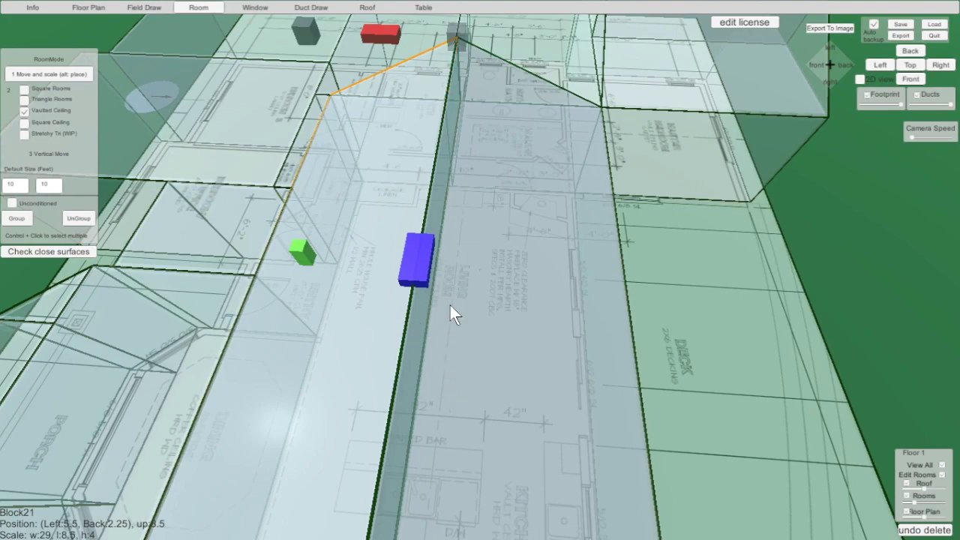
Align the living room's vaulted ceiling ridges on the centerline, with the porch-side block 9 ft long and the deck-side block 8.5 ft long.
middle_drag(487, 407, 730, 457)
right_drag(610, 480, 601, 285)
scroll(630, 353, down, 1)
scroll(631, 352, down, 5)
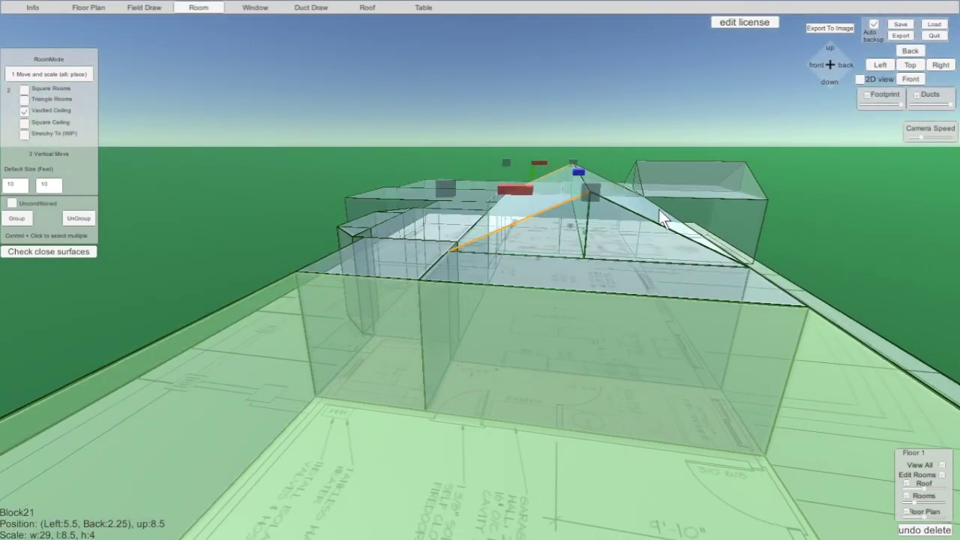
right_drag(634, 315, 575, 164)
right_drag(541, 216, 557, 420)
click(612, 124)
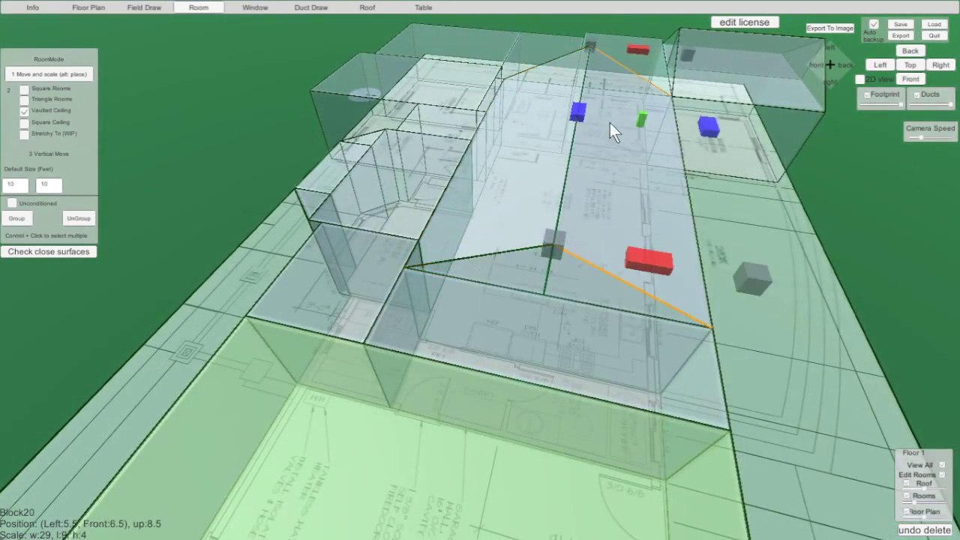
drag(581, 112, 591, 117)
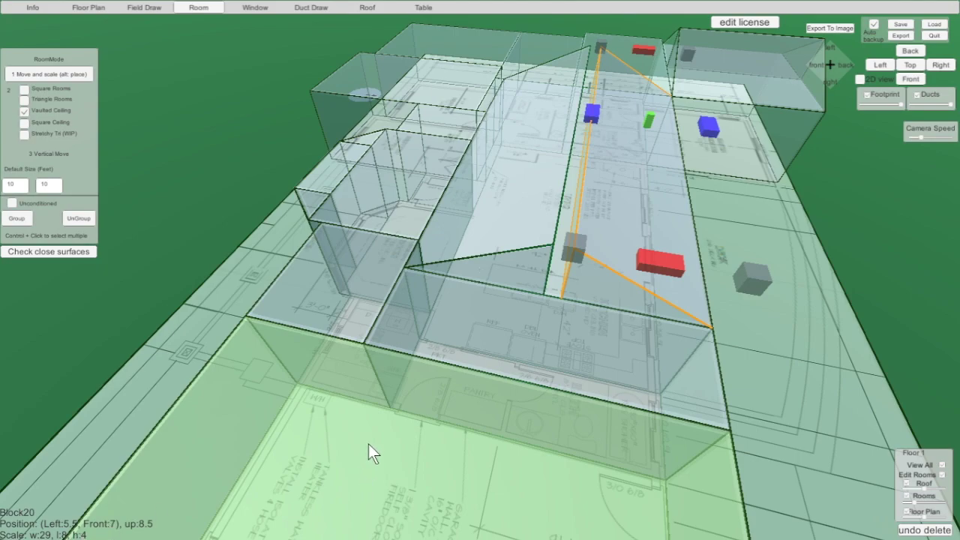
click(501, 219)
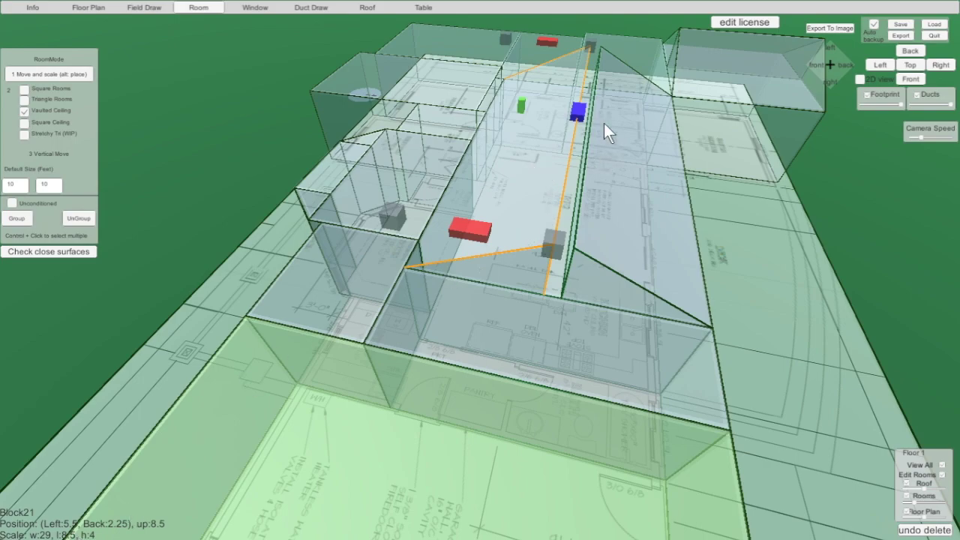
drag(578, 111, 585, 110)
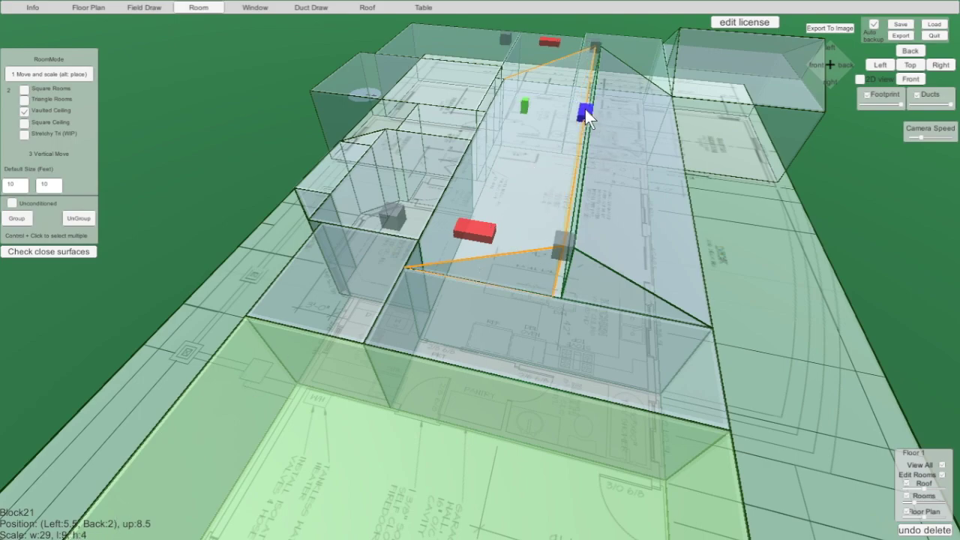
click(623, 143)
drag(594, 117, 568, 105)
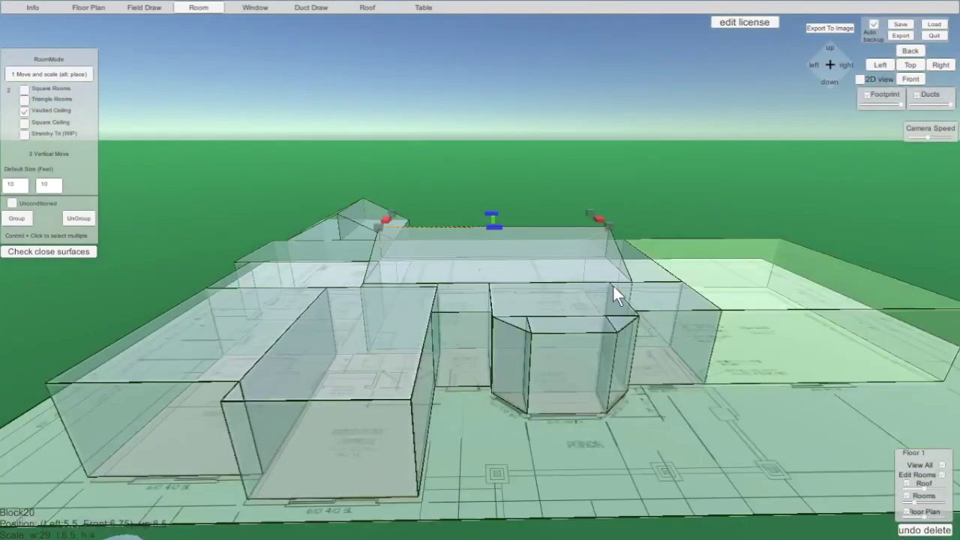
Examine the whole house model from the front, deck and garage sides, checking the rooms and vaulted ceilings.
right_drag(613, 283, 561, 334)
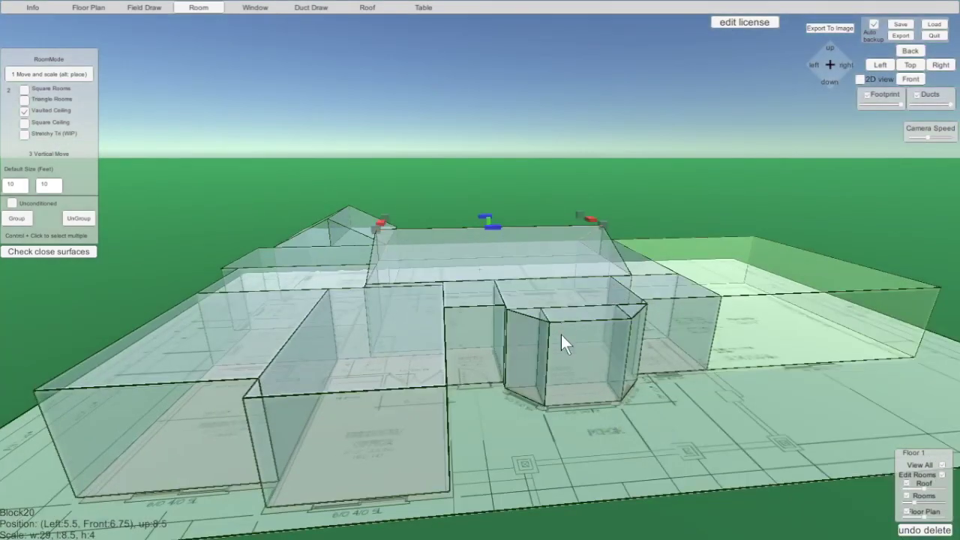
click(909, 78)
scroll(428, 180, up, 3)
scroll(427, 186, down, 3)
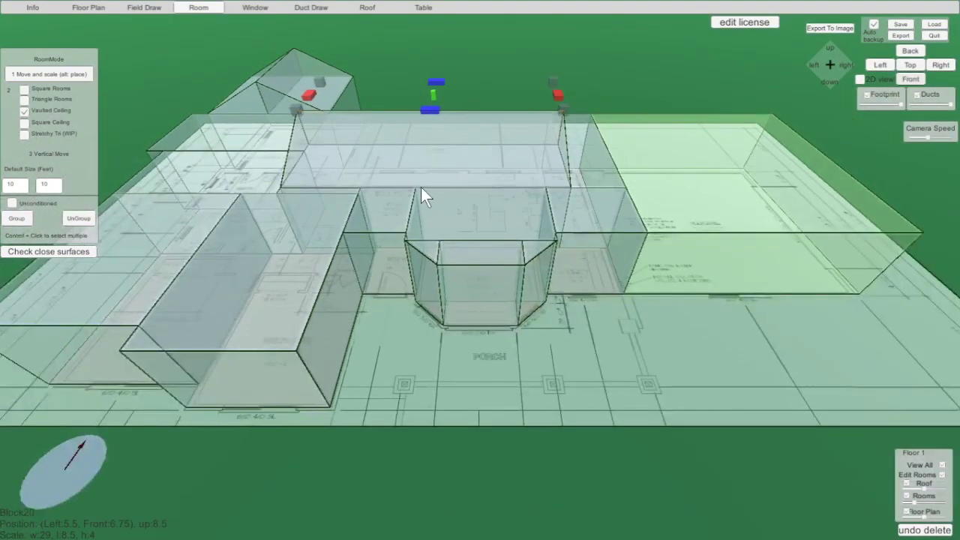
right_drag(298, 272, 773, 360)
right_drag(317, 330, 379, 279)
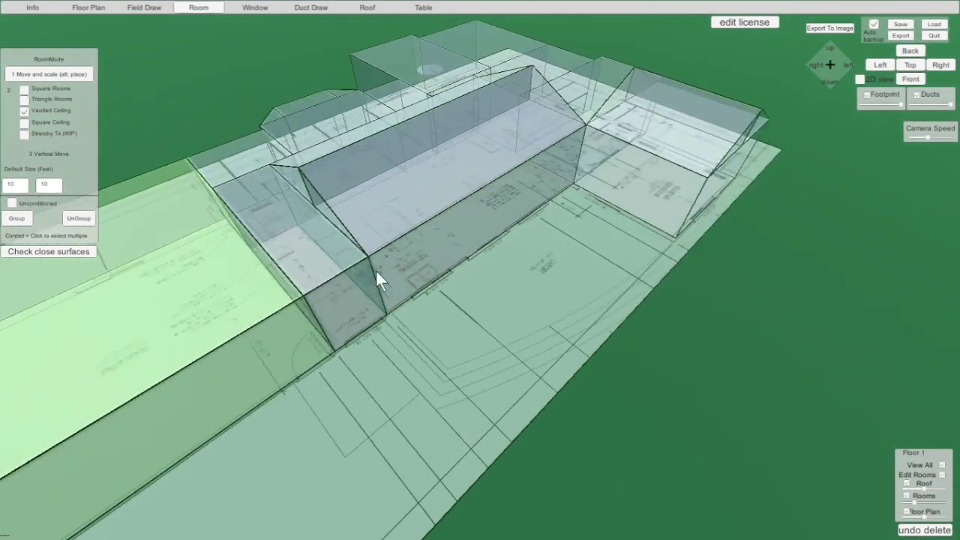
right_drag(229, 285, 532, 398)
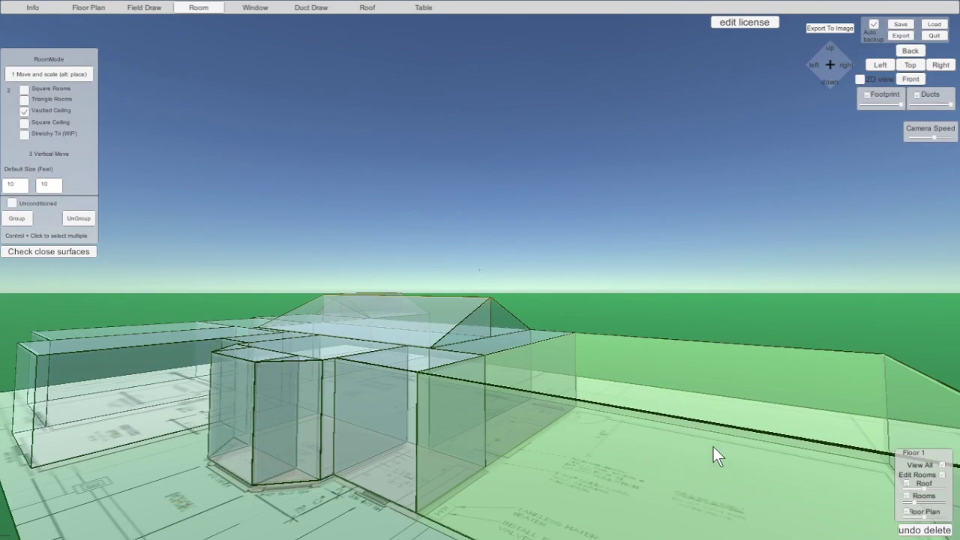
right_drag(653, 445, 656, 486)
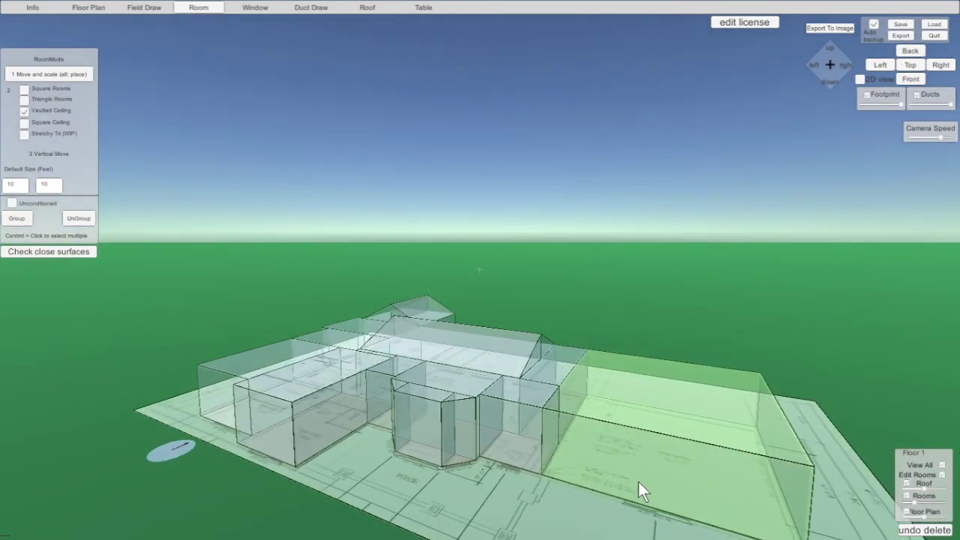
scroll(576, 424, up, 5)
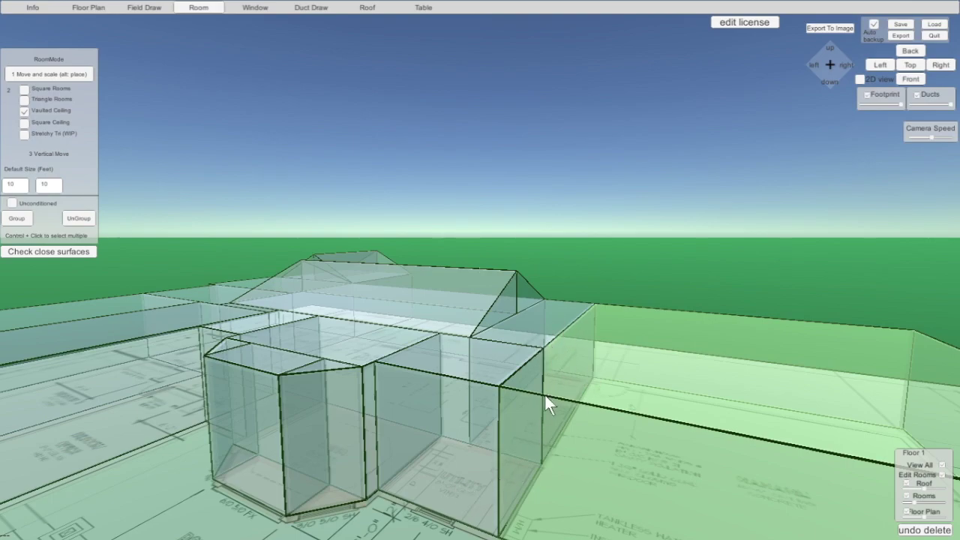
key(a)
right_drag(440, 494, 480, 484)
key(s)
scroll(480, 484, up, 2)
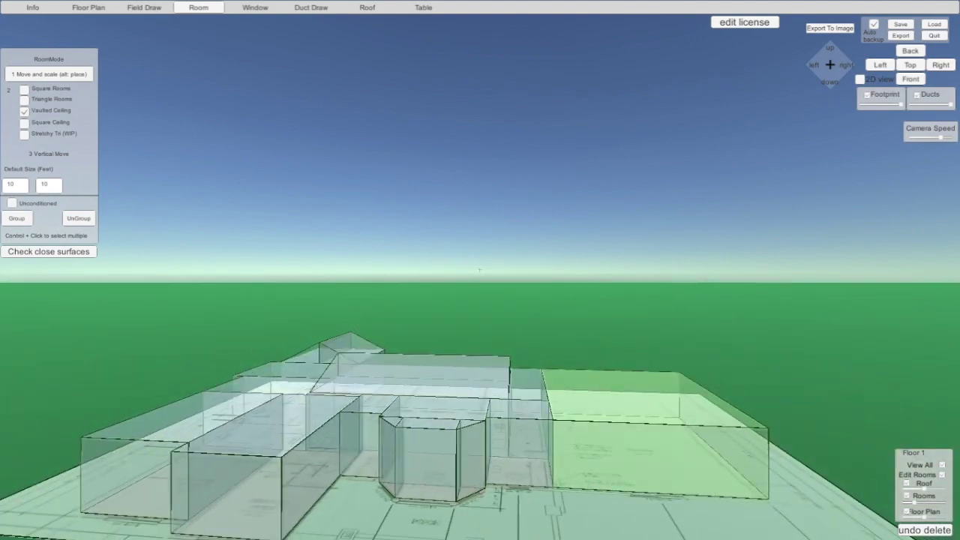
right_drag(445, 539, 446, 531)
key(s)
scroll(441, 469, up, 2)
right_drag(455, 382, 432, 452)
key(e)
key(w)
key(s)
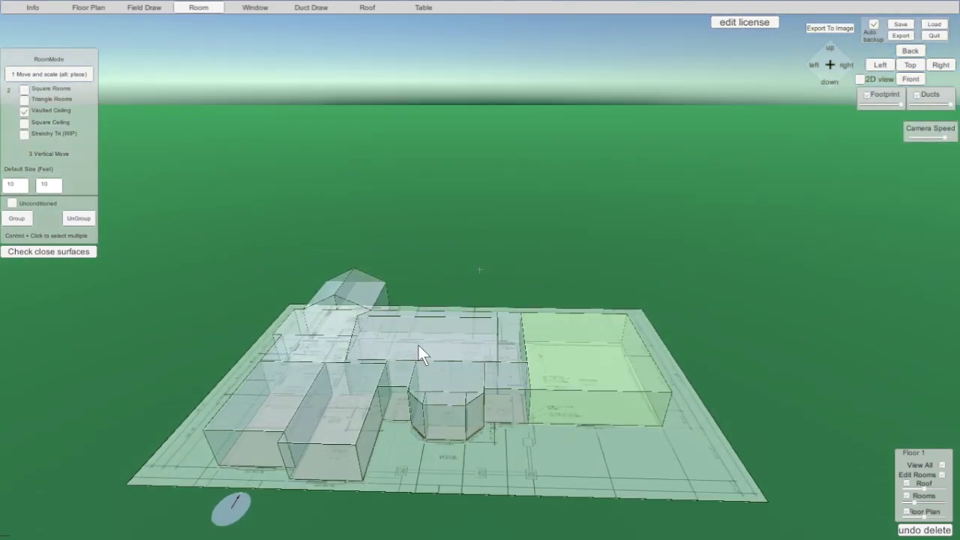
Place a window about 6 ft wide on Bedroom 3's front wall, above the plan's 6/0 4/0 SL window mark.
key(w)
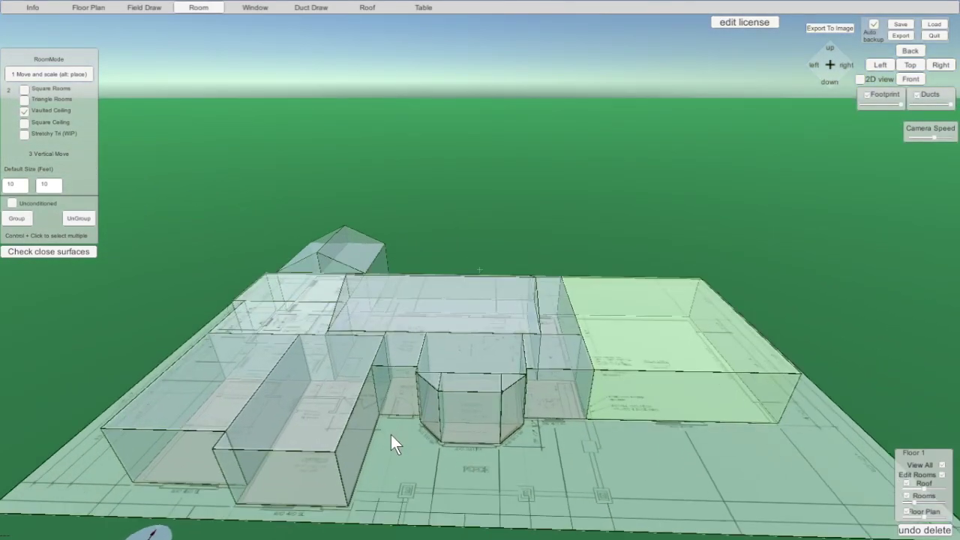
key(w)
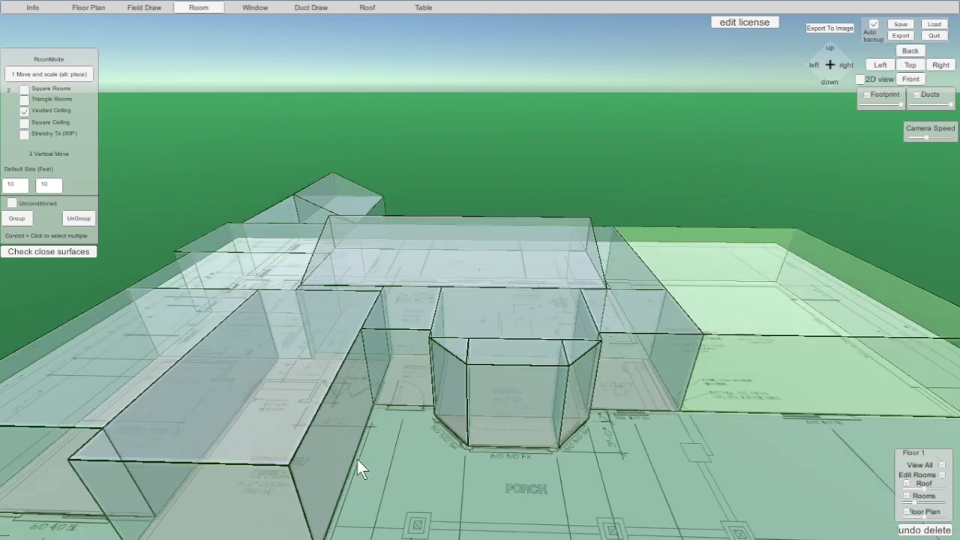
right_drag(214, 435, 893, 262)
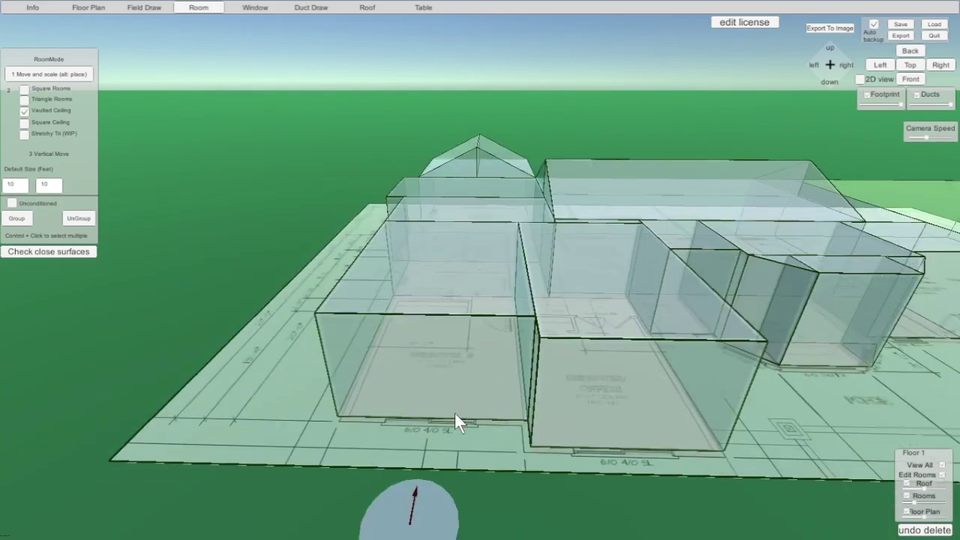
key(w)
key(w)
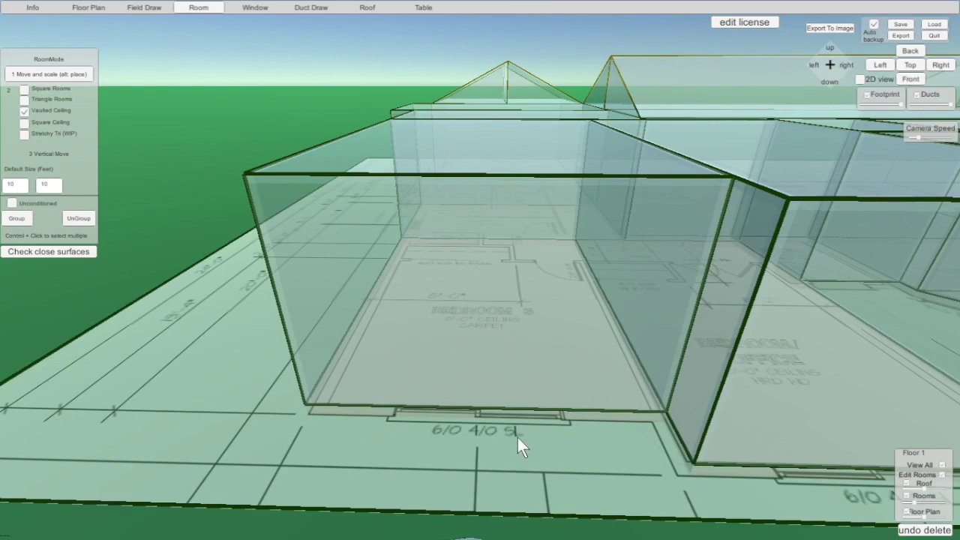
click(257, 9)
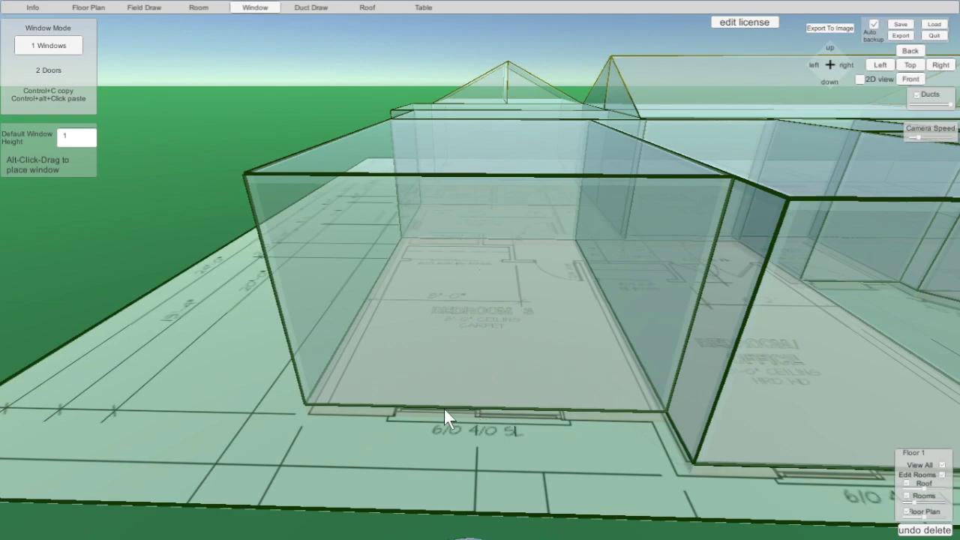
alt+drag(435, 387, 571, 391)
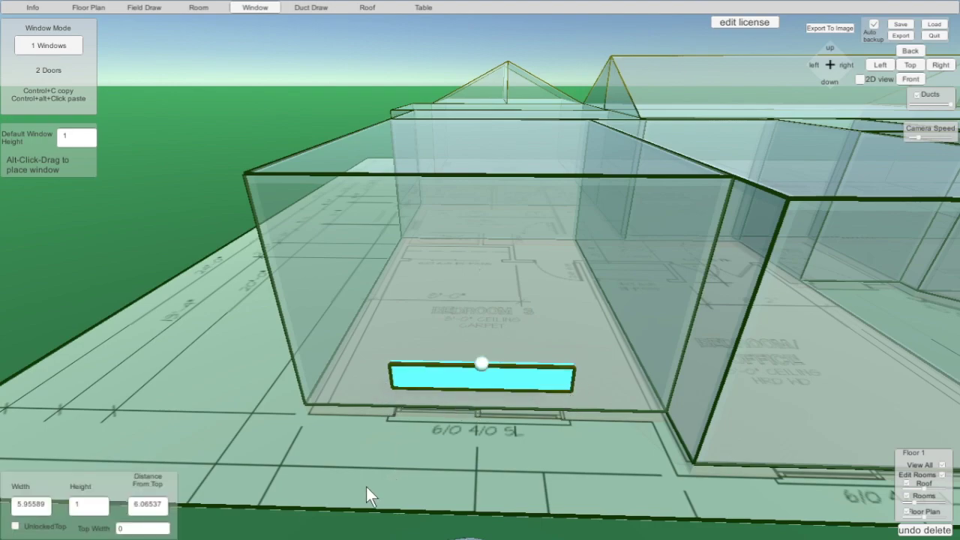
Set the Bedroom 3 window to 6 ft wide, 4 ft high and 1 ft from the top of the wall.
click(33, 507)
double_click(33, 507)
text(6)
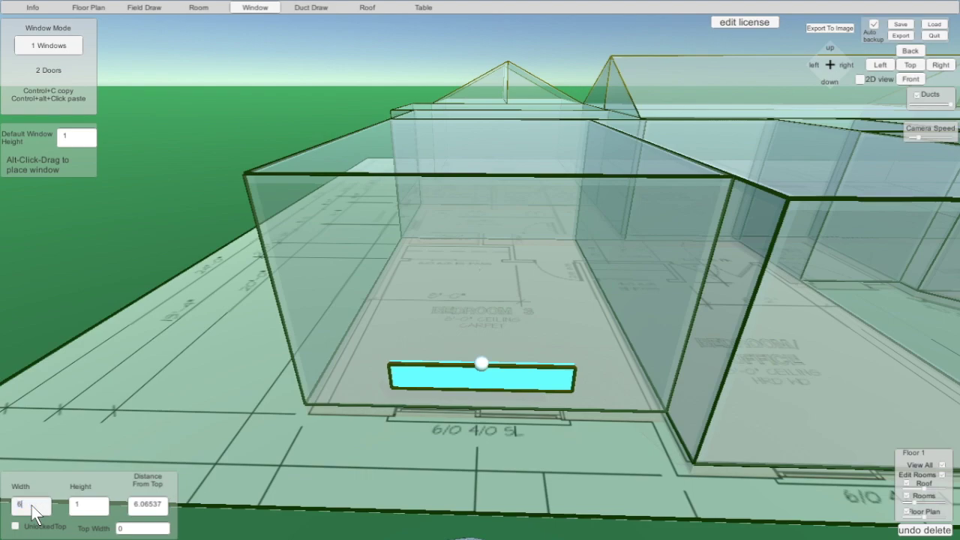
click(92, 507)
double_click(92, 508)
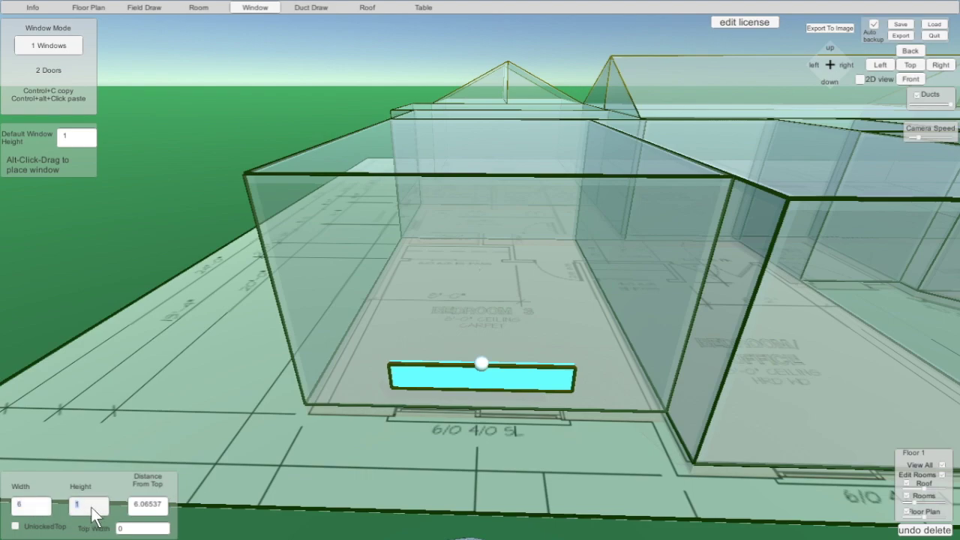
text(4)
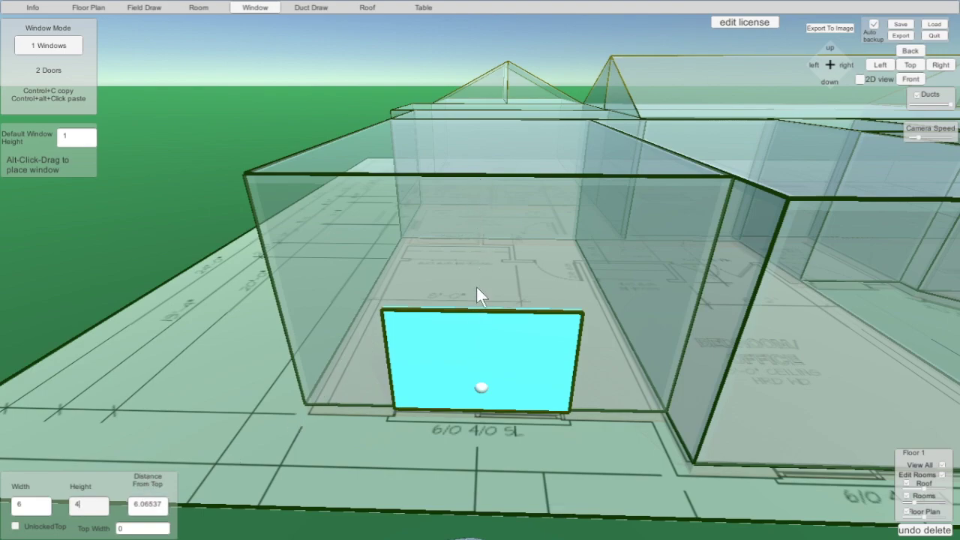
click(139, 507)
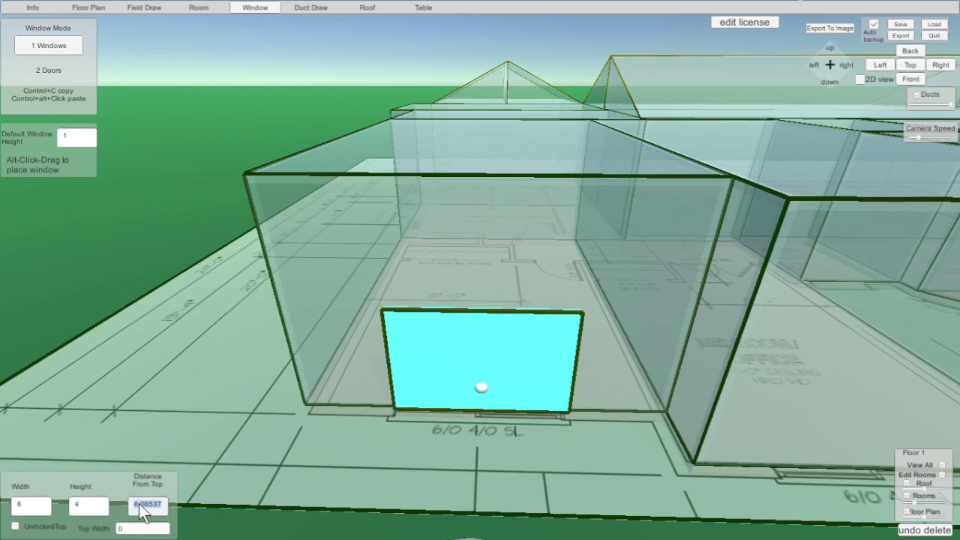
text(1)
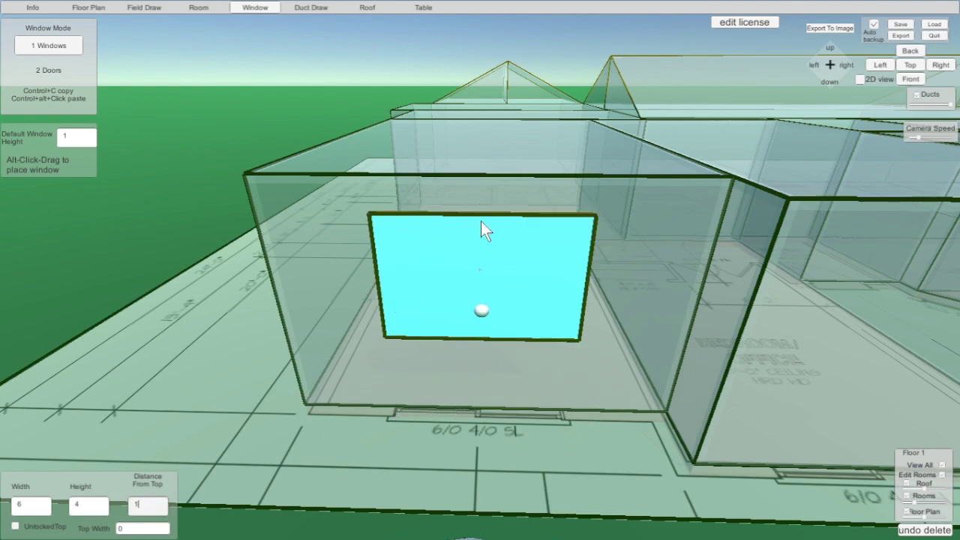
Add a 6 ft wide, 4 ft high window to the Bedroom/Office front wall, 1 ft from the top.
drag(785, 316, 372, 284)
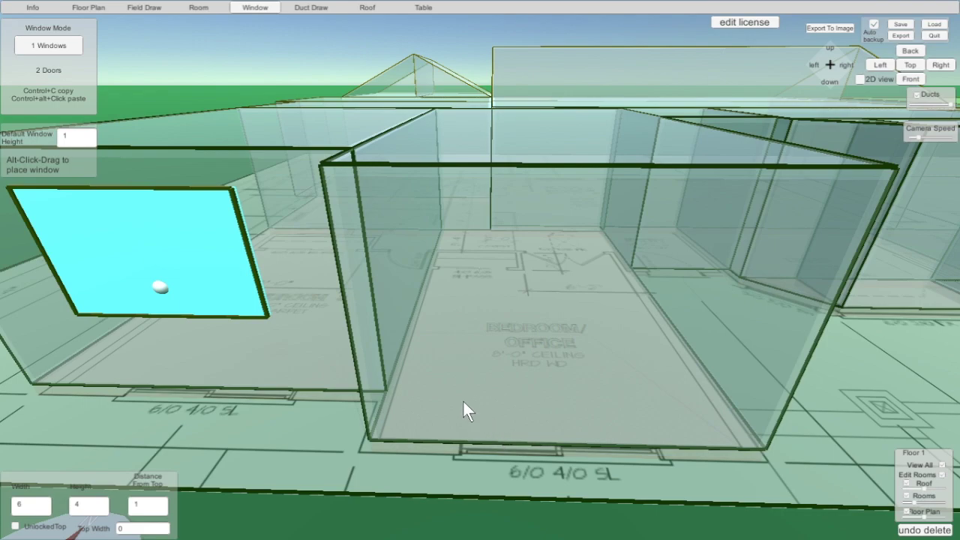
alt+drag(460, 398, 673, 400)
double_click(30, 504)
text(6)
double_click(89, 505)
text(4)
double_click(148, 504)
text(1)
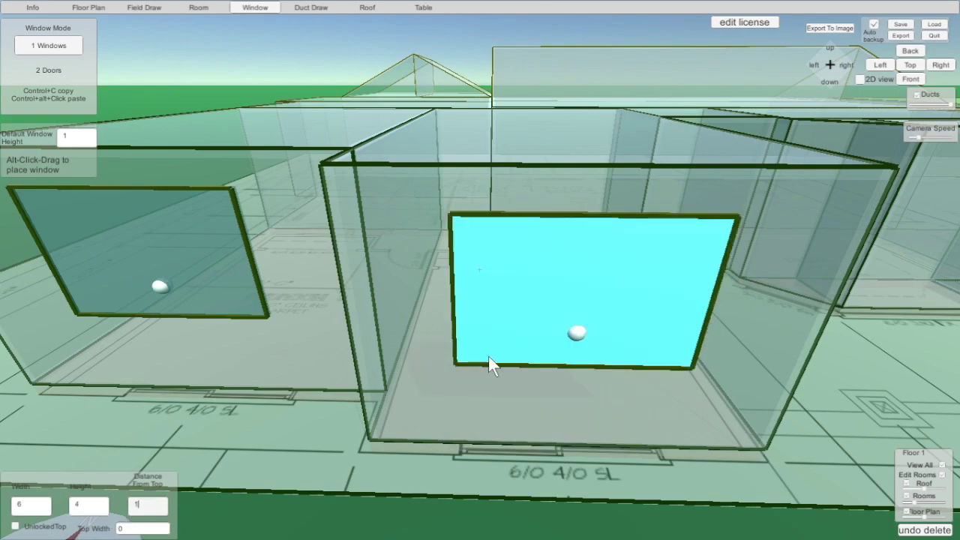
Place a door 3 ft wide and 6.7 ft high on the entry's front wall, over the plan's door opening.
key(Right)
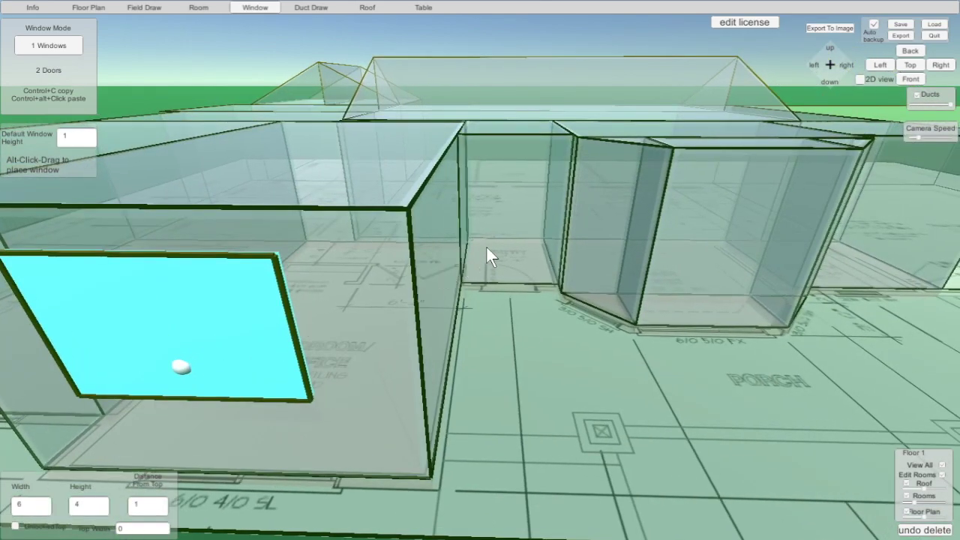
key(Up)
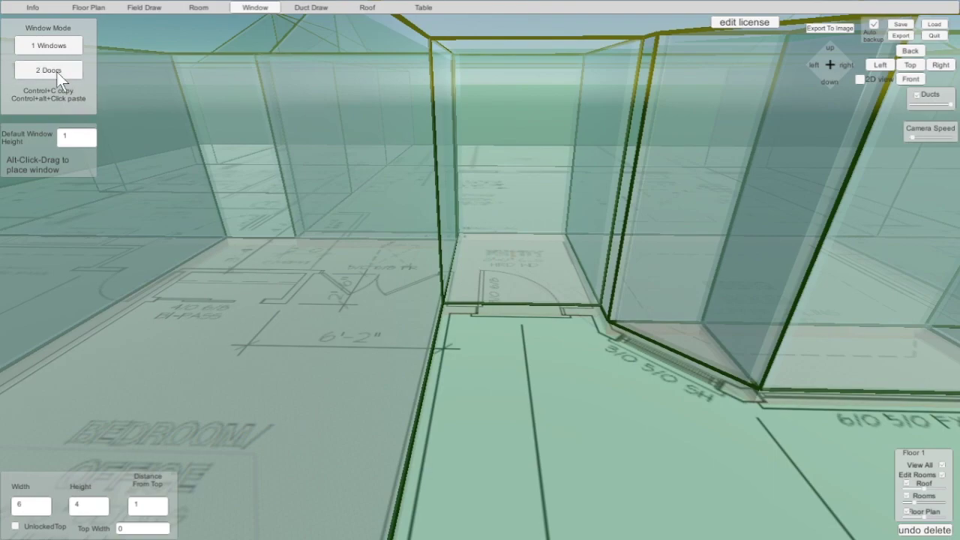
click(57, 70)
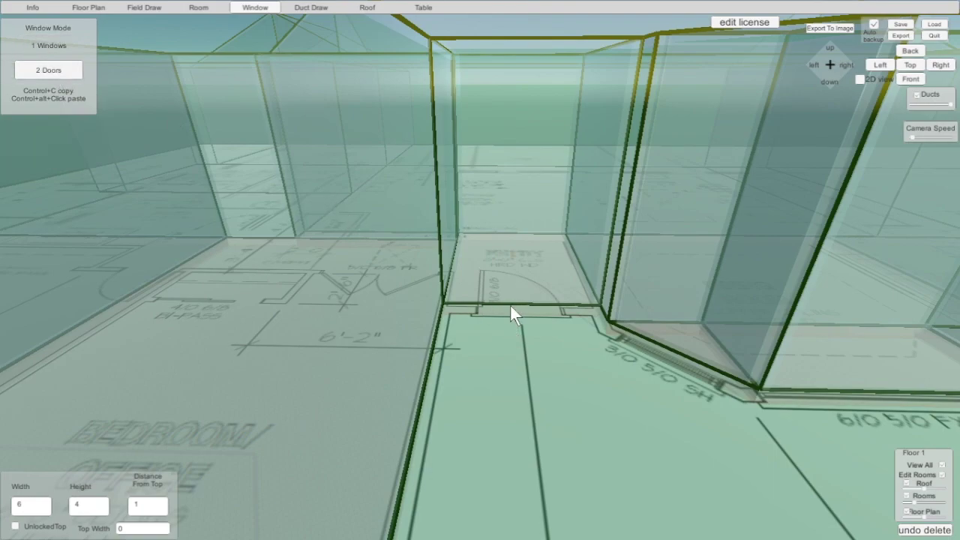
click(522, 213)
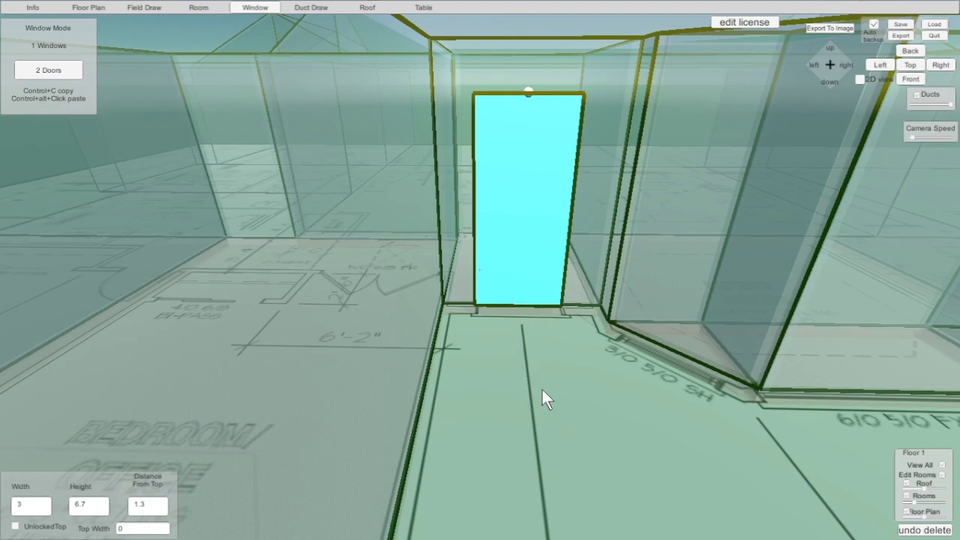
Switch from doors to windows and place a window about 3.3 ft wide on the dining room bay's angled wall beside the entry door.
key(Down)
key(Right)
key(Up)
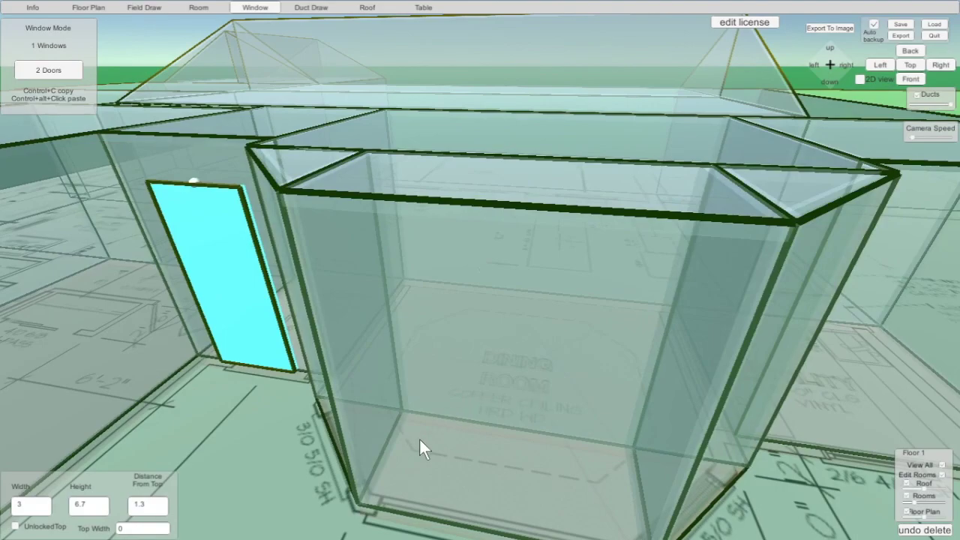
key(Left)
key(Down)
middle_drag(421, 439, 527, 249)
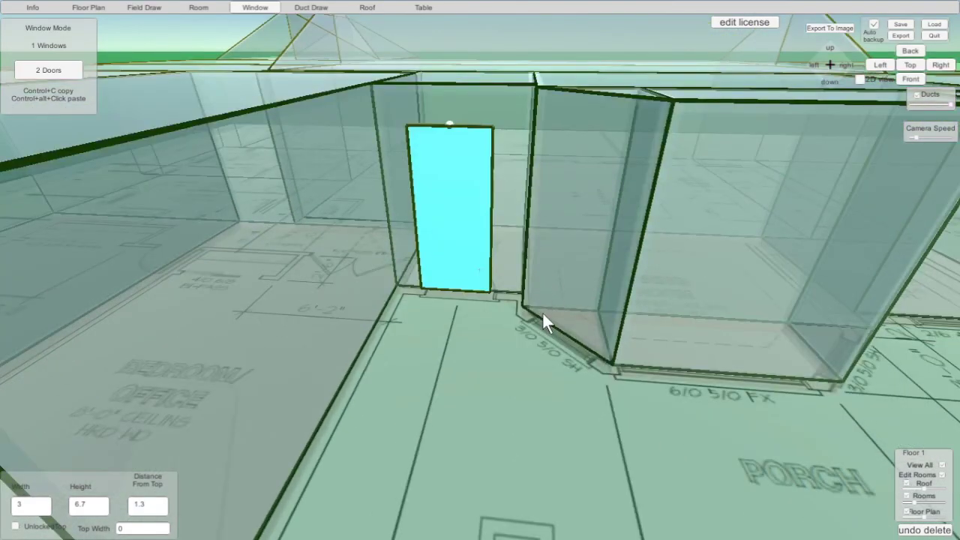
click(45, 44)
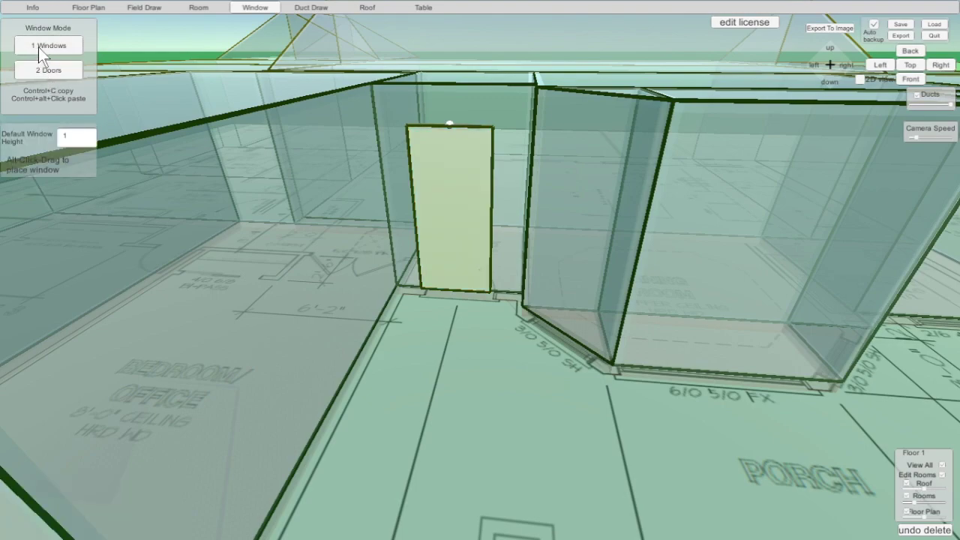
click(53, 67)
click(51, 46)
click(53, 72)
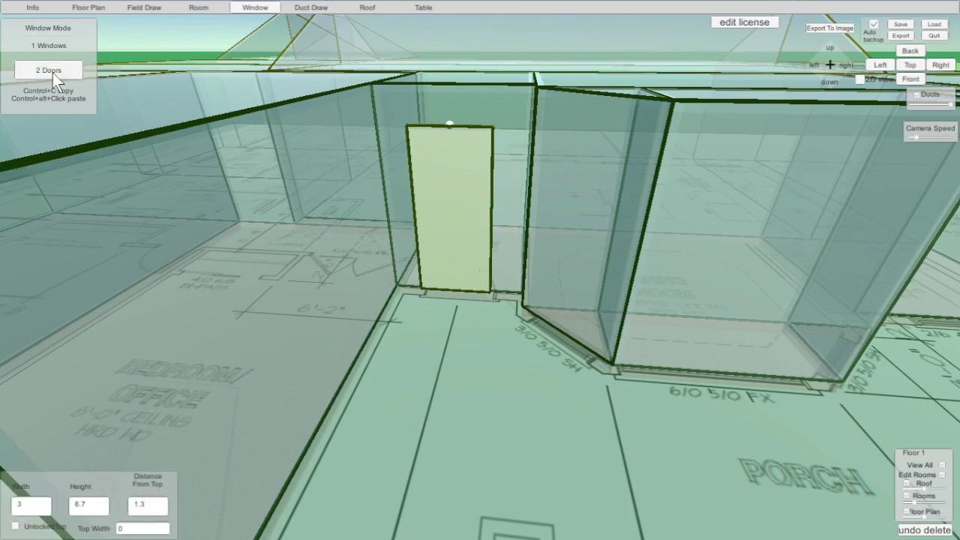
click(52, 72)
click(53, 73)
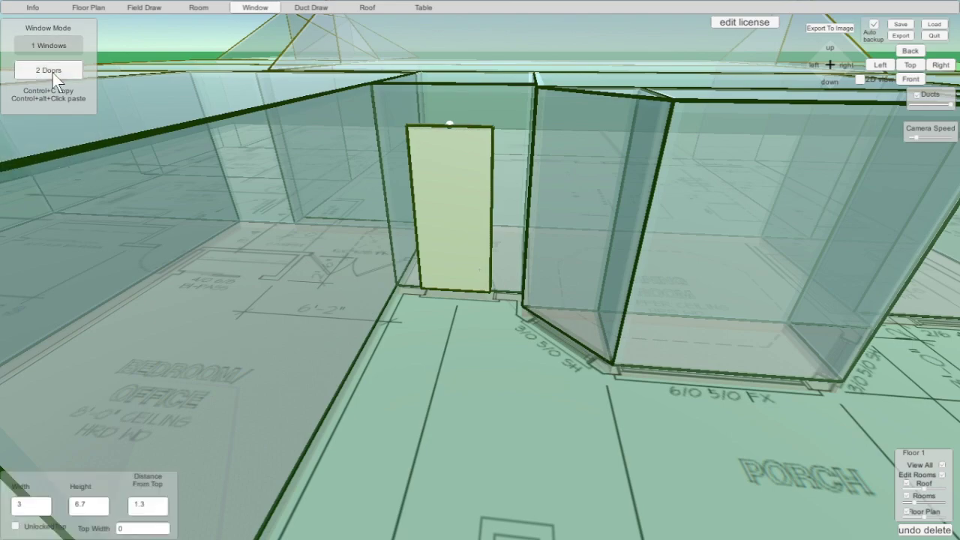
click(42, 47)
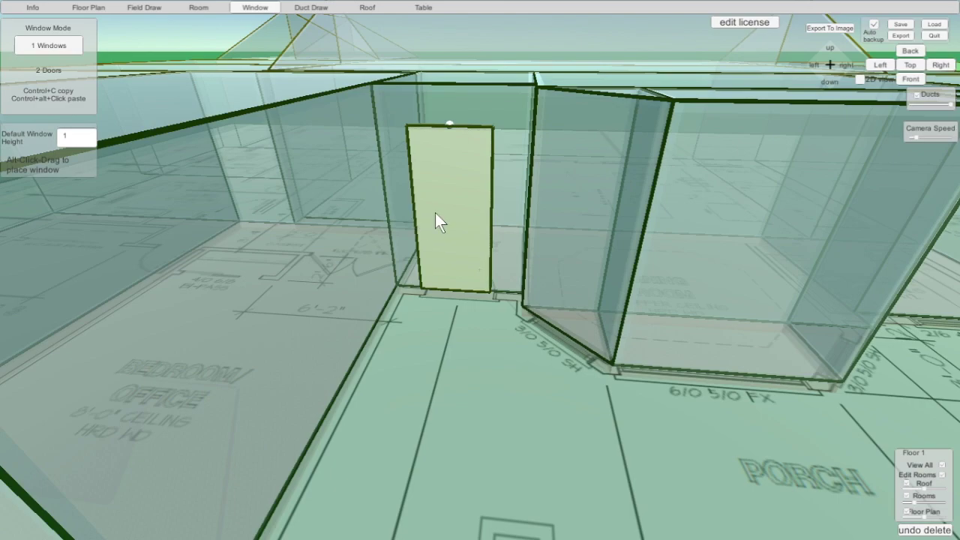
alt+drag(544, 272, 608, 317)
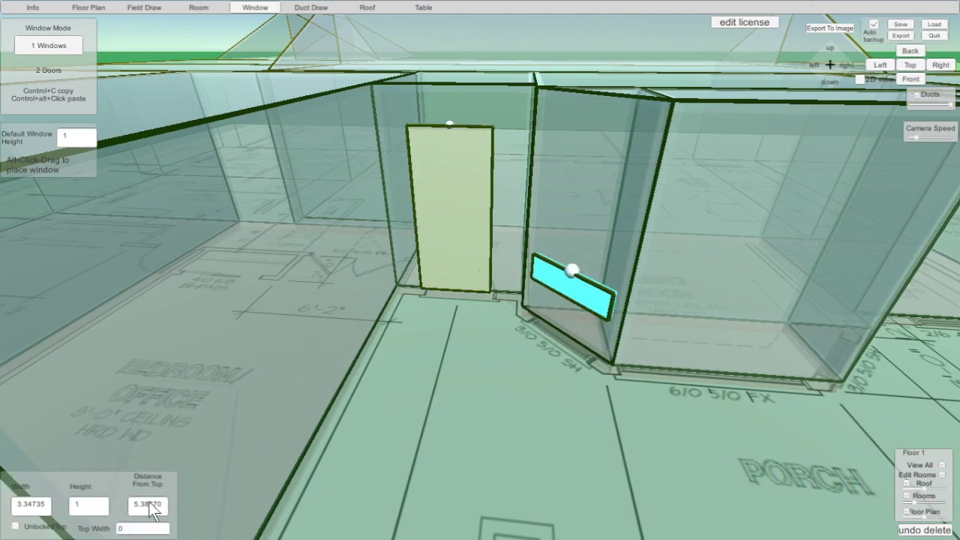
Set the angled bay window beside the entry to 3 ft wide, 5 ft high and 1 ft from the top.
click(36, 508)
text(3)
click(89, 505)
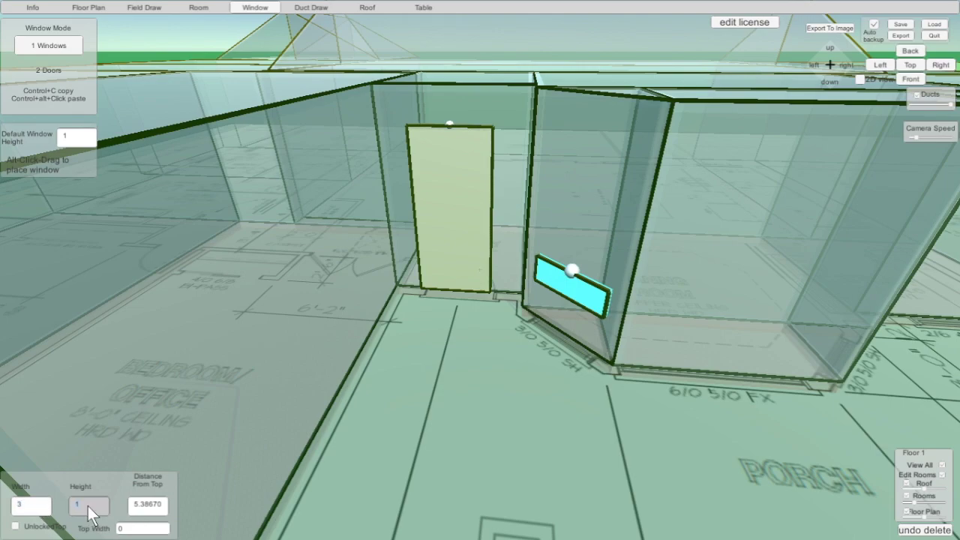
text(5)
click(141, 505)
text(1)
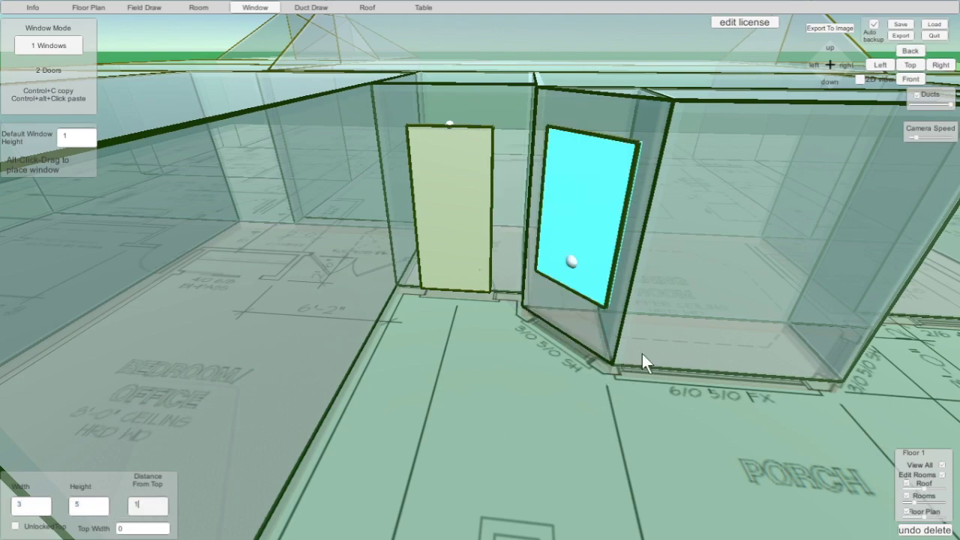
Add a 6 ft wide, 5 ft high window to the dining room bay's front wall, 1 ft from the top.
alt+drag(631, 344, 843, 350)
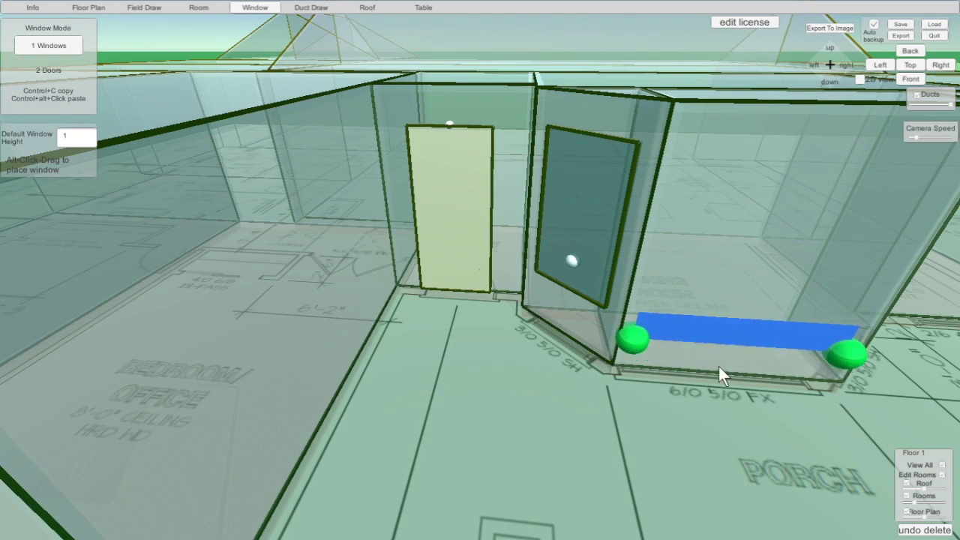
click(30, 504)
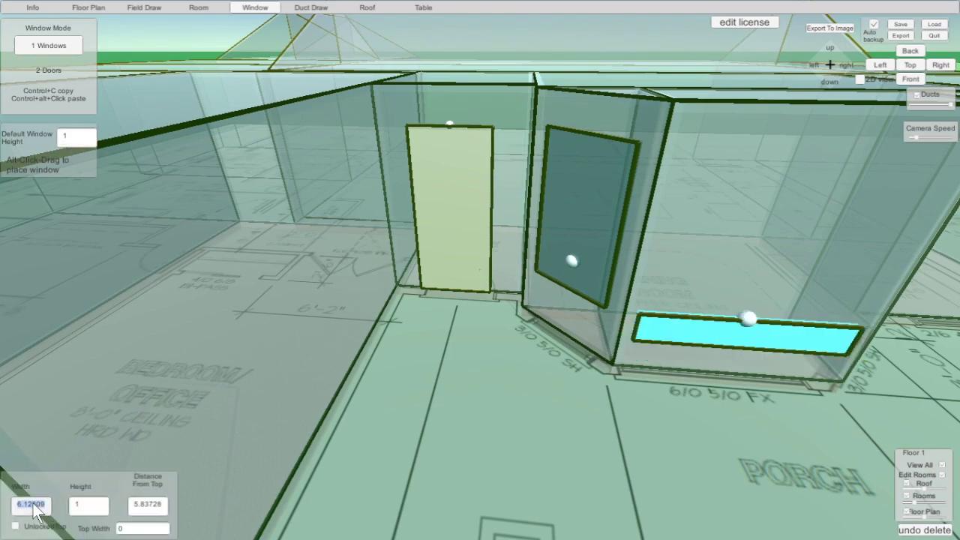
text(6)
click(88, 507)
text(5)
click(148, 504)
text(1)
Add a 3 ft wide, 5 ft high window to the bay's angled wall on the utility side, 1 ft from the top.
middle_drag(564, 383, 306, 332)
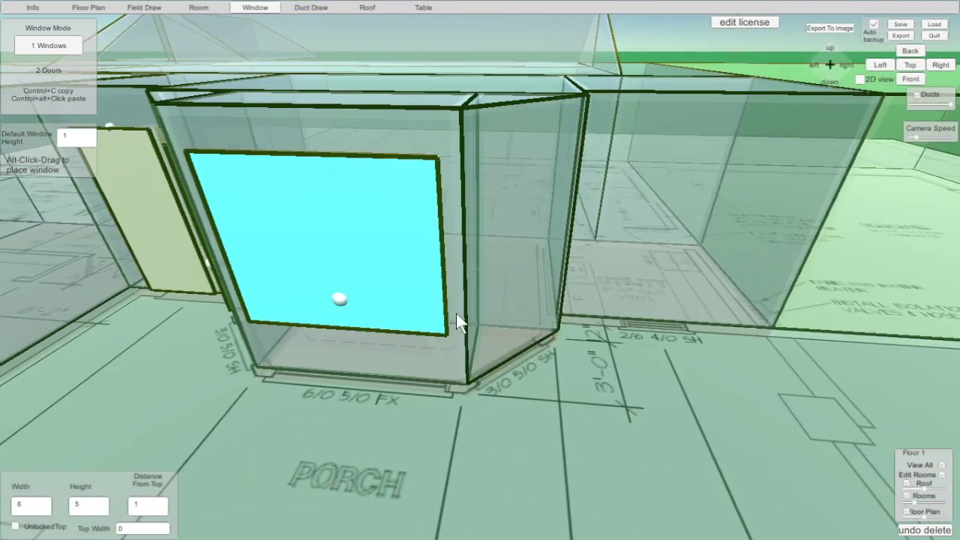
middle_drag(576, 282, 342, 405)
alt+drag(342, 405, 431, 353)
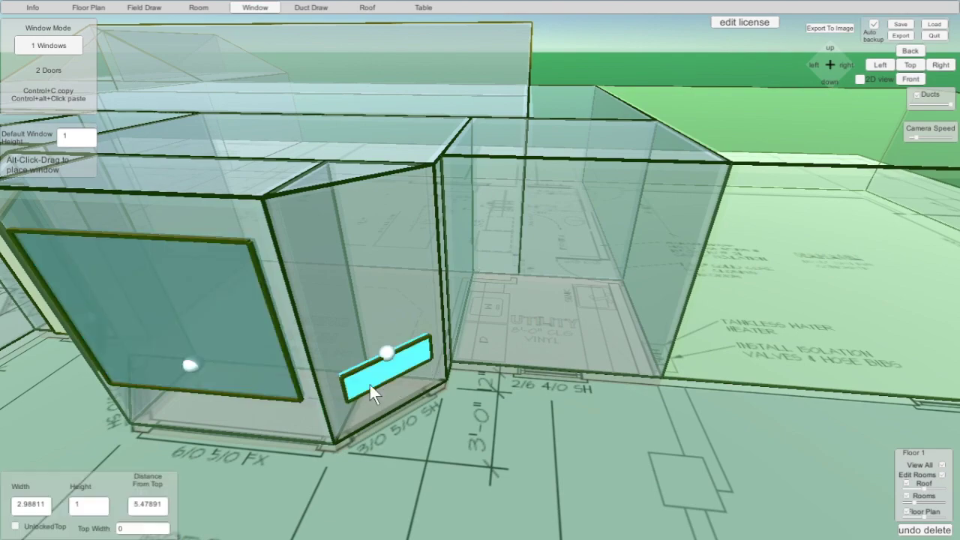
click(32, 505)
text(3)
click(86, 504)
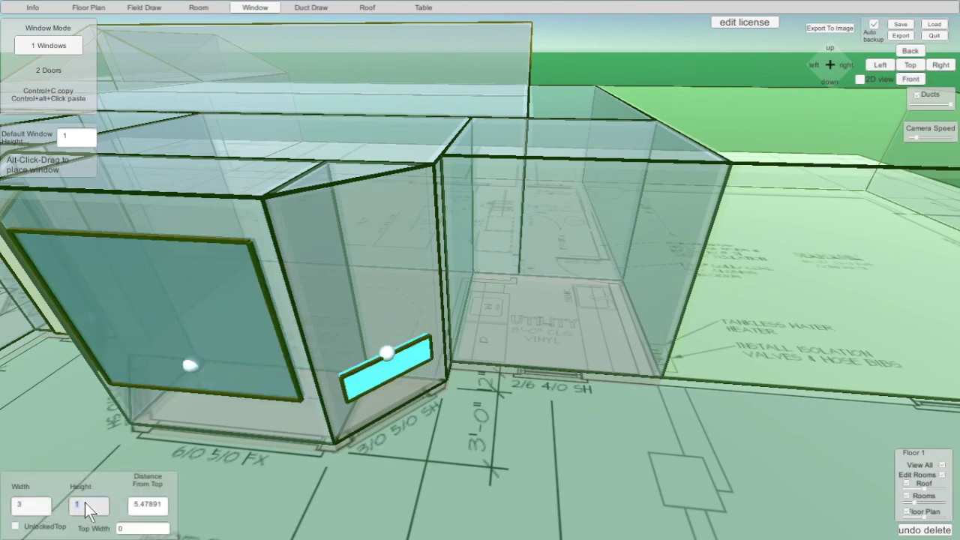
text(5)
click(146, 504)
text(1)
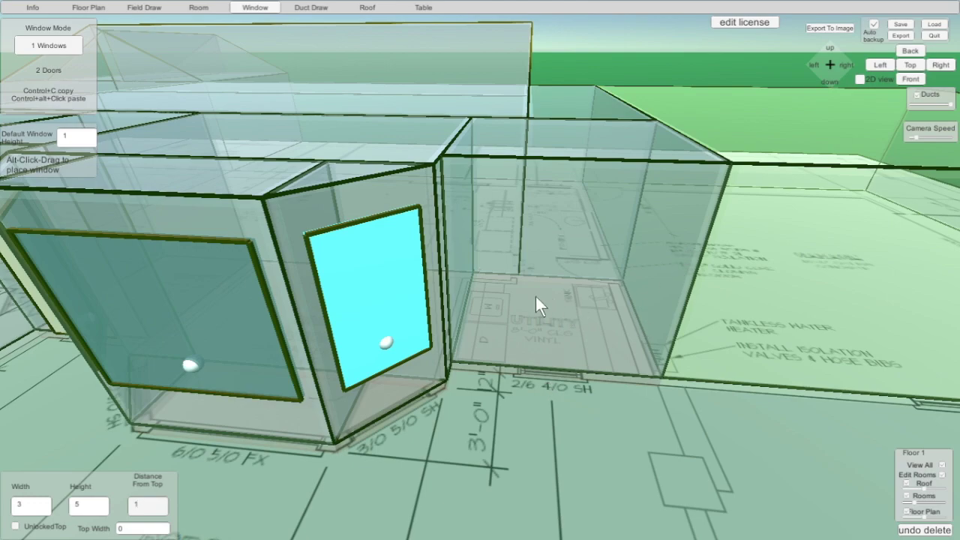
Add a 2.5 ft wide, 4 ft high window to the utility room's front wall, 1 ft from the top.
alt+drag(517, 303, 555, 308)
click(34, 505)
text(2)
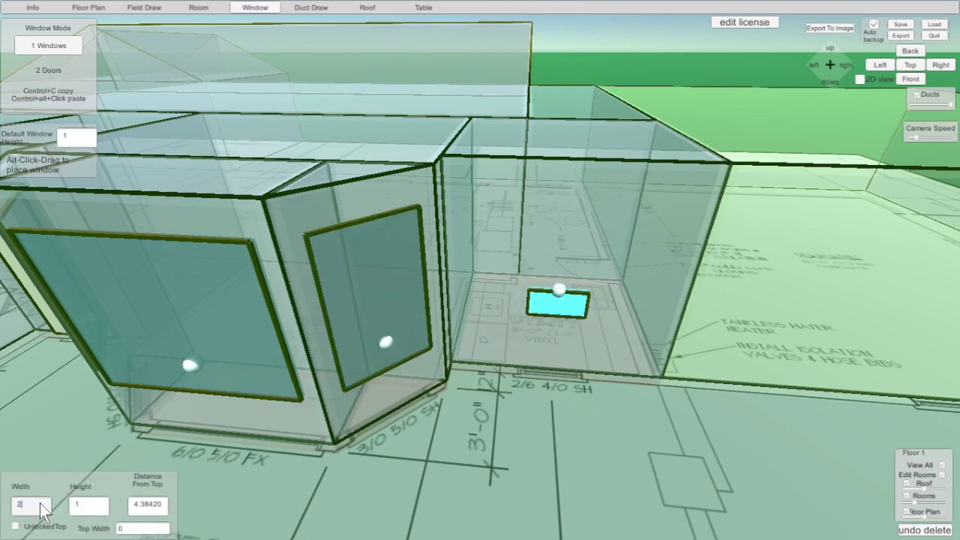
text(.5)
click(88, 505)
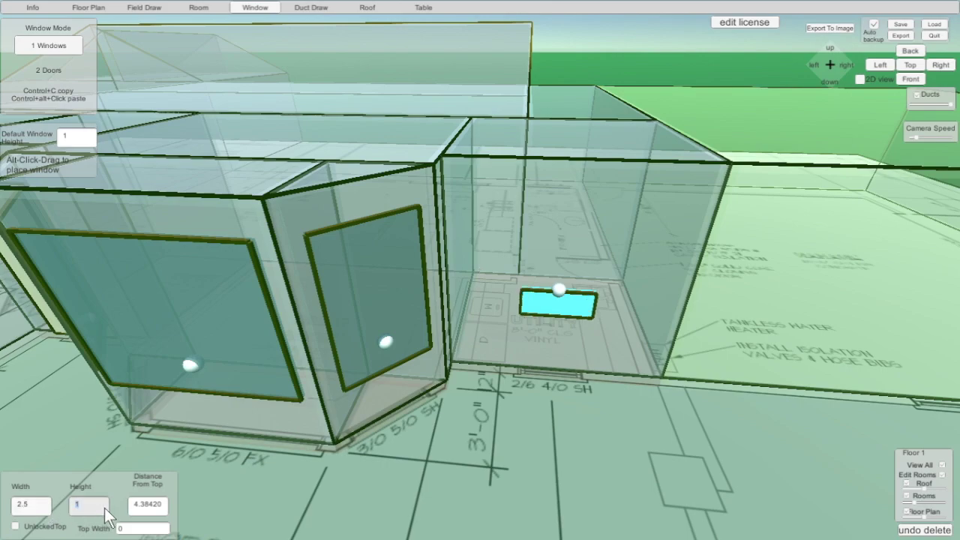
text(4)
click(154, 509)
text(1)
Add a 6 ft wide, 4 ft high window to the garage wall above the plan's 6/0 4/0 SL mark, 1 ft from the top.
scroll(566, 377, down, 3)
middle_drag(565, 378, 471, 380)
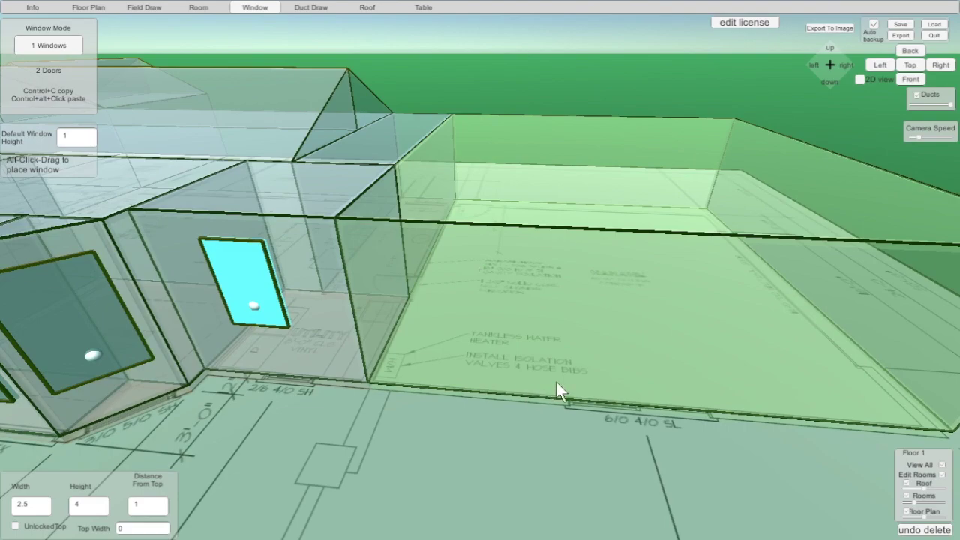
alt+drag(572, 374, 714, 377)
click(34, 505)
text(6)
click(78, 508)
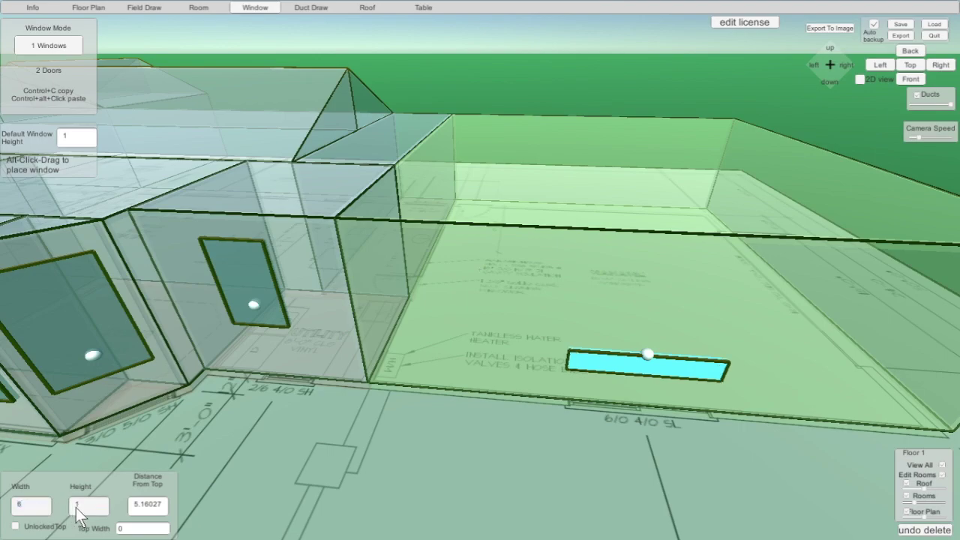
text(4)
click(151, 505)
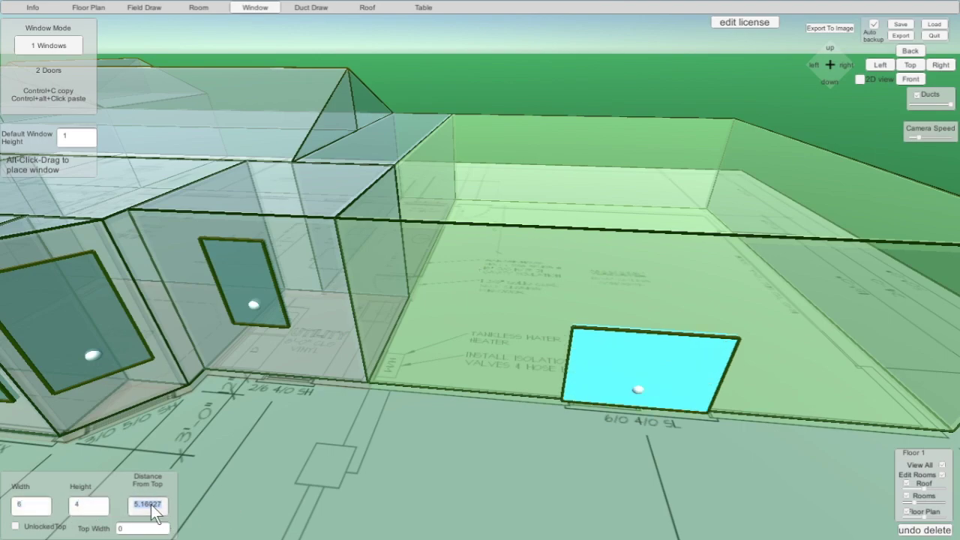
text(1)
Place a default door, 3 ft wide and 6.7 ft high, on the garage's outer end wall for the sectional door.
right_drag(770, 374, 526, 346)
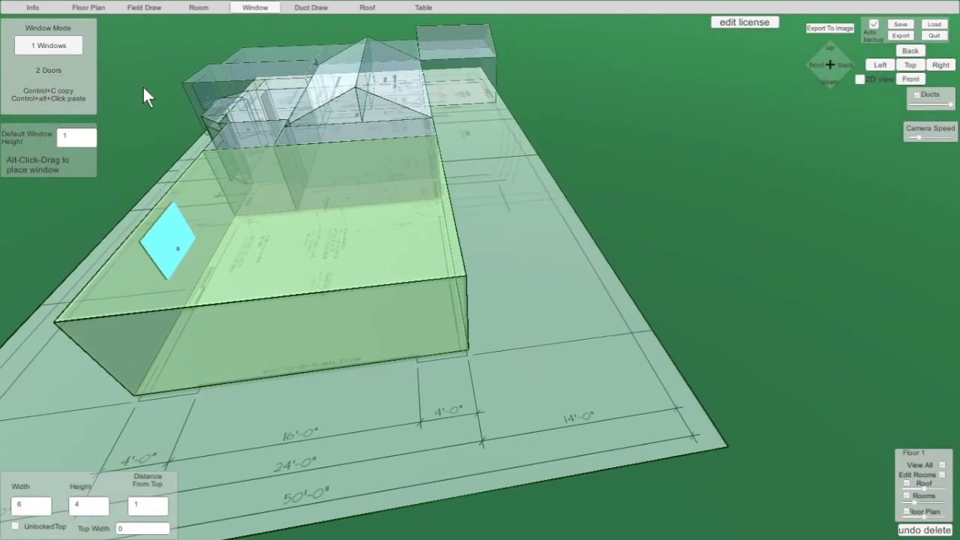
click(54, 66)
click(239, 356)
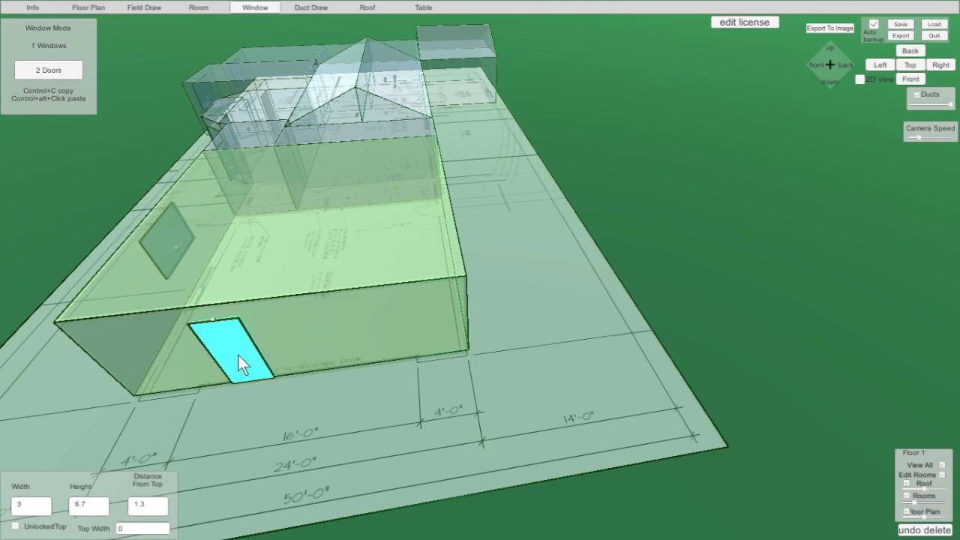
mouse_move(255, 372)
mouse_down()
mouse_move(231, 371)
mouse_move(239, 377)
mouse_up()
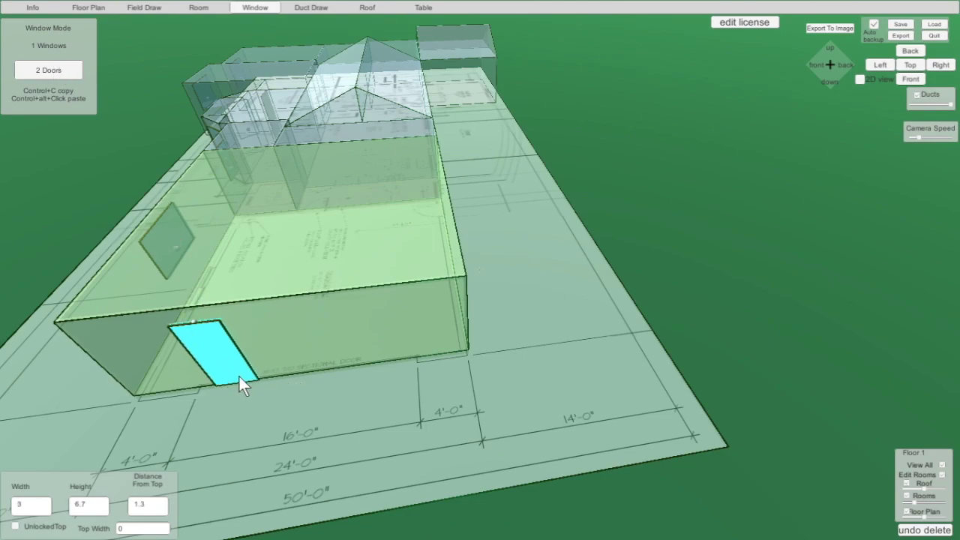
Resize the garage door to 16 ft wide, 7 ft high and 1 ft from the top, and align it with the plan's 16'-0" opening.
click(34, 503)
text(16)
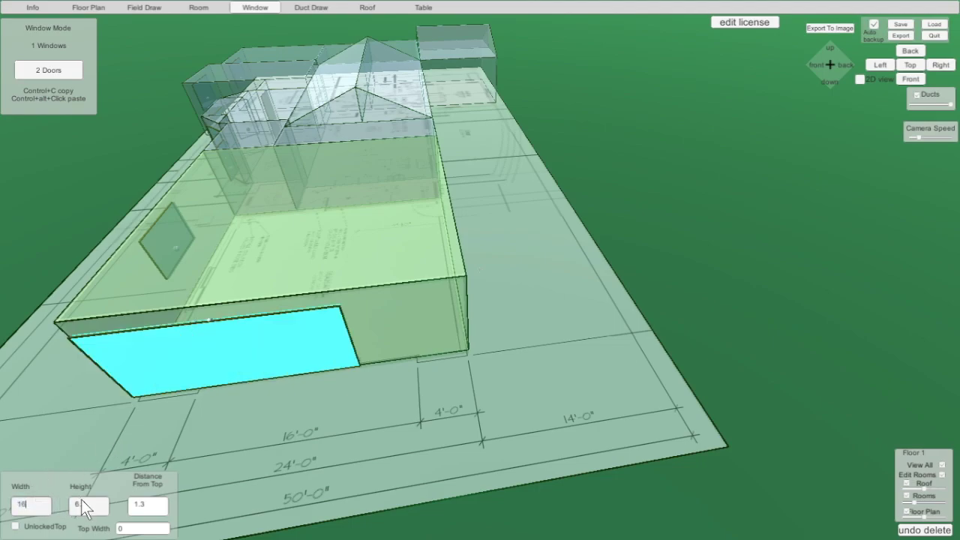
click(84, 505)
text(7)
click(141, 506)
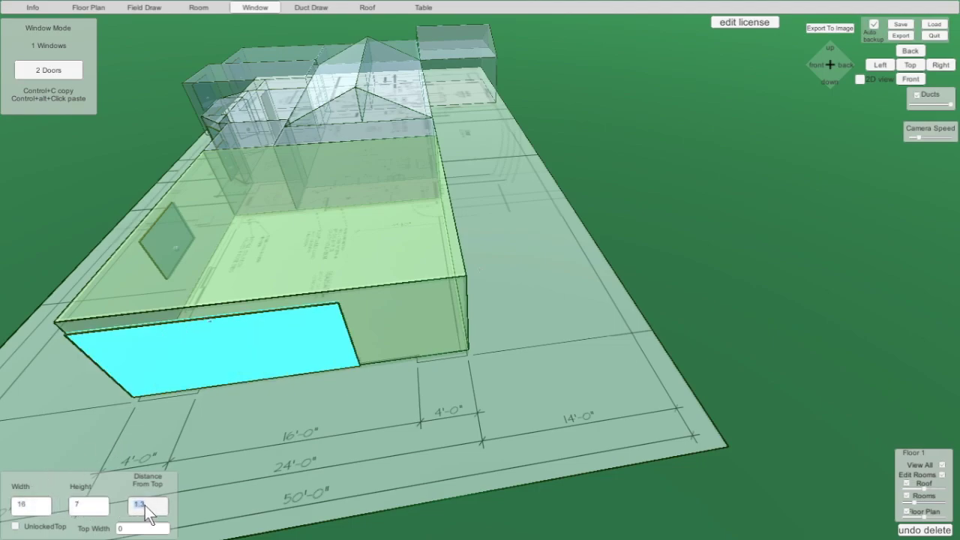
click(262, 463)
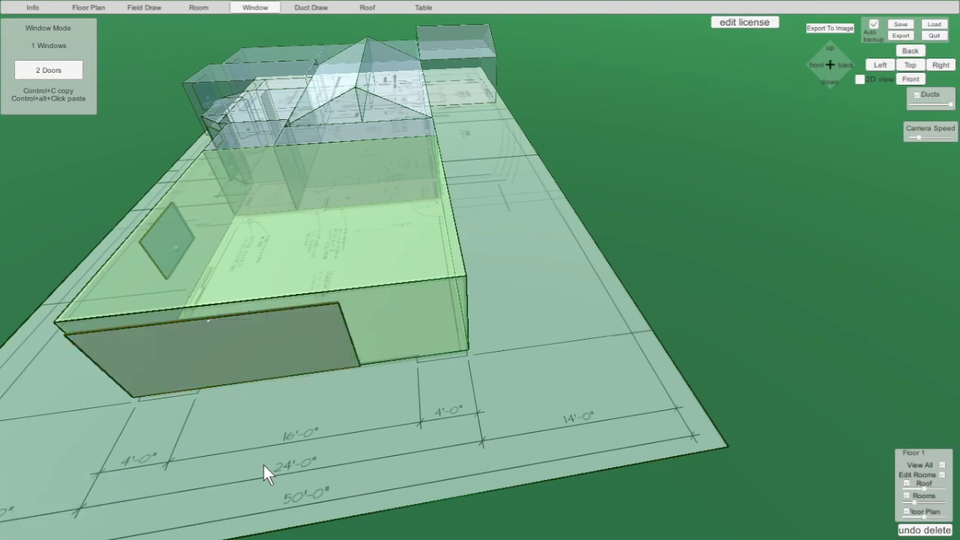
click(242, 351)
drag(284, 350, 319, 348)
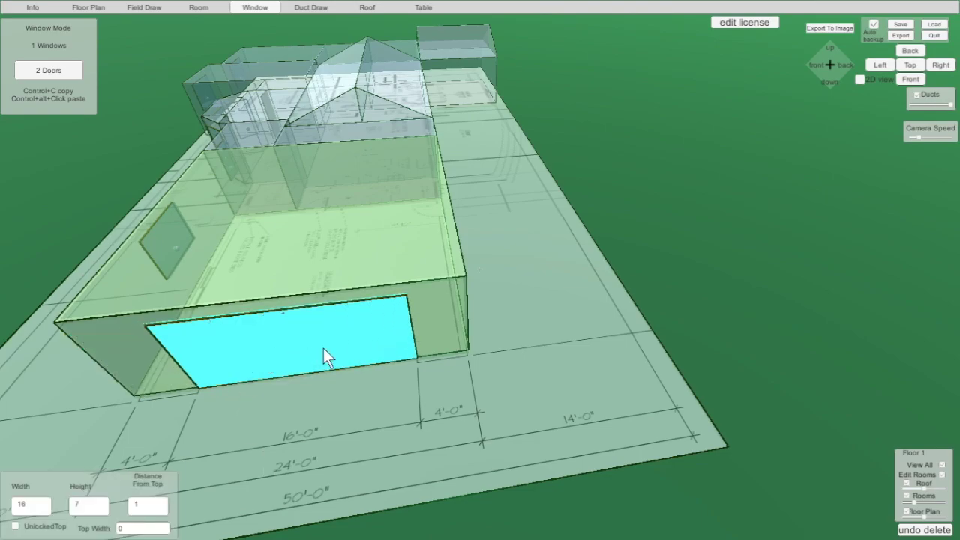
right_drag(517, 358, 368, 249)
scroll(341, 240, up, 7)
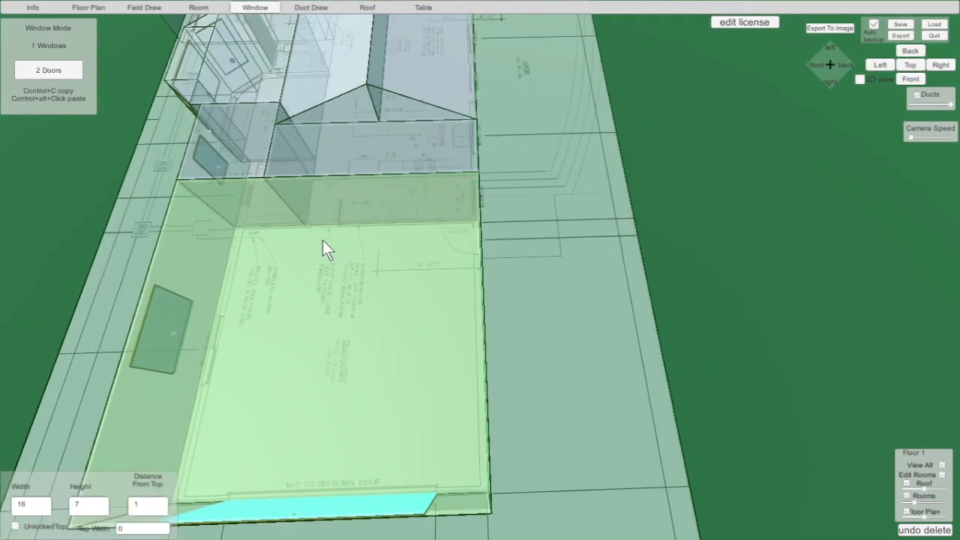
scroll(324, 241, up, 2)
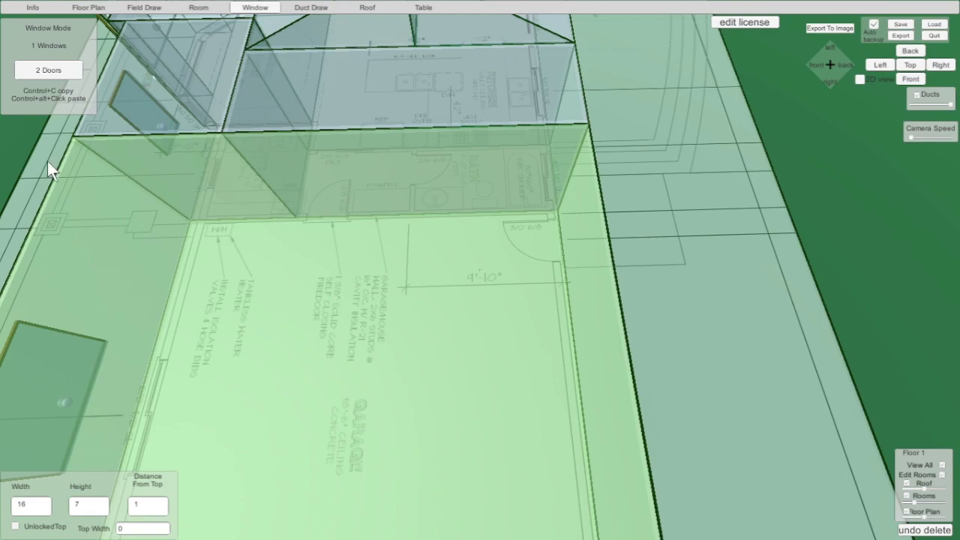
click(319, 204)
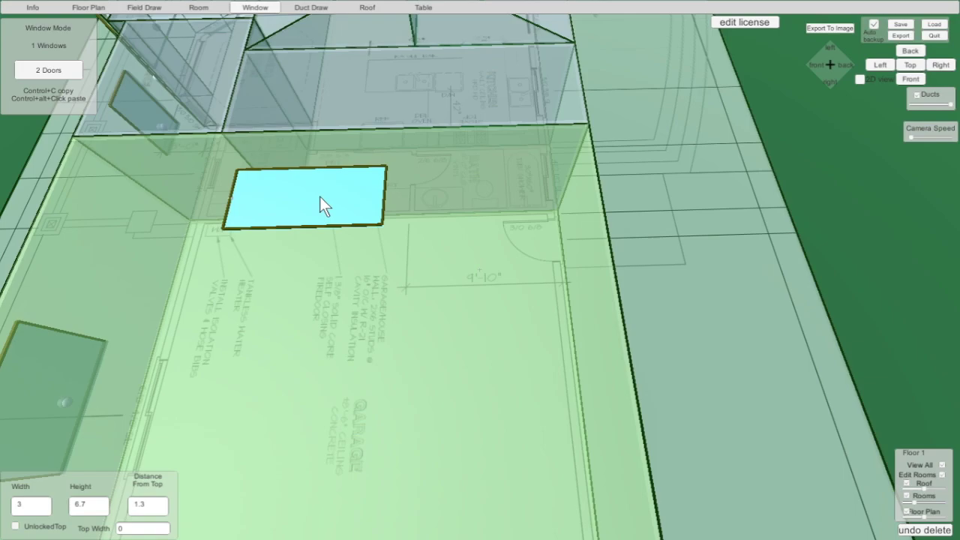
scroll(311, 270, up, 5)
scroll(315, 285, down, 8)
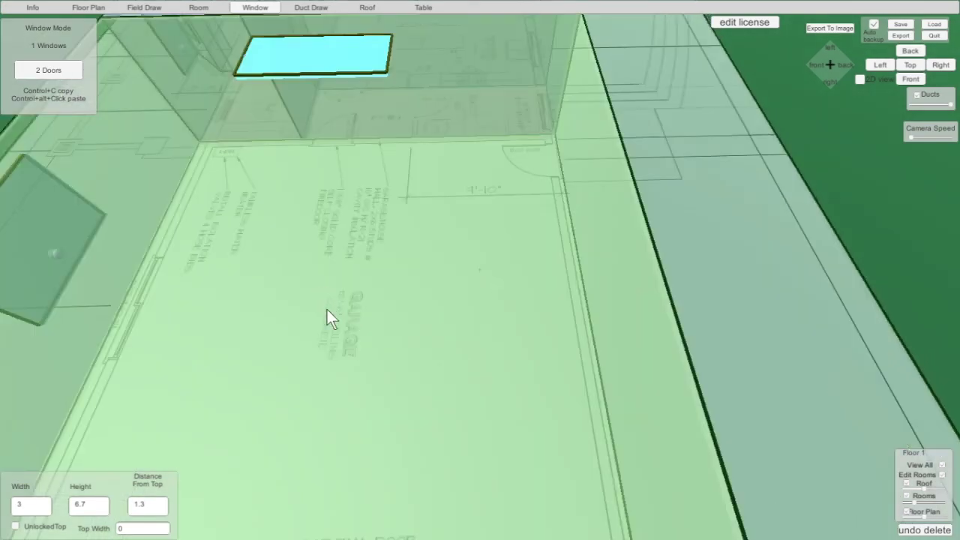
scroll(323, 311, up, 2)
mouse_move(321, 298)
right_down()
mouse_move(312, 283)
mouse_move(319, 298)
right_up()
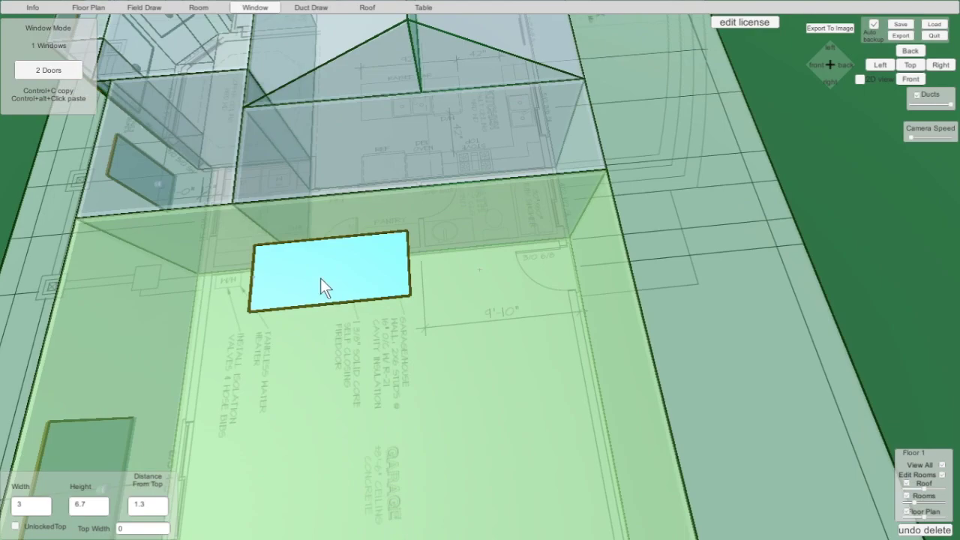
key(Up)
key(Delete)
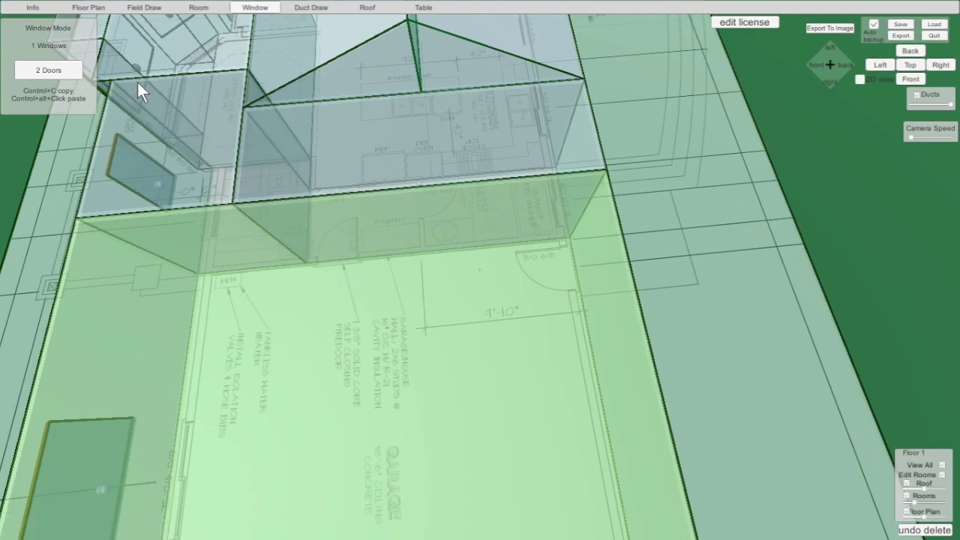
Switch to room editing and move the garage block about 6 ft away from the house, clear of the shared wall.
click(194, 11)
click(364, 316)
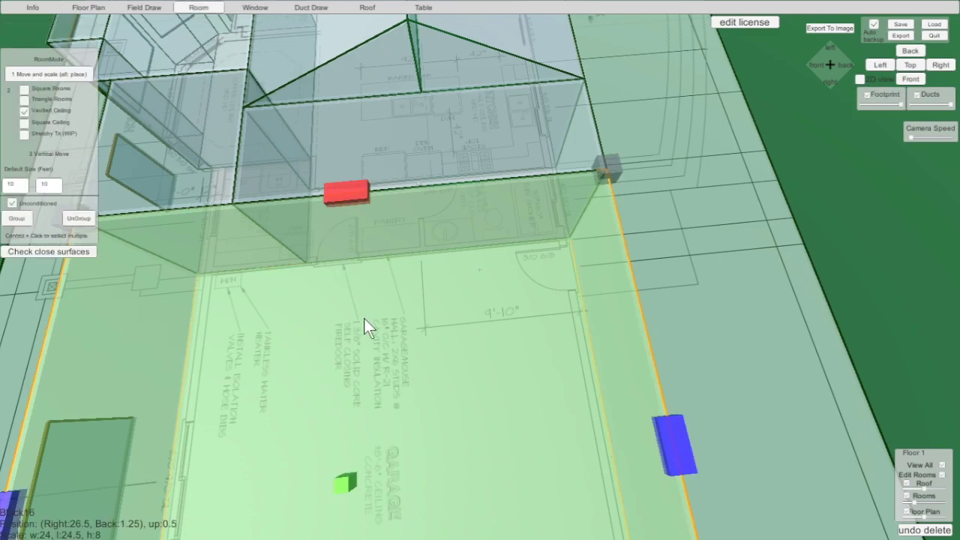
drag(363, 313, 381, 436)
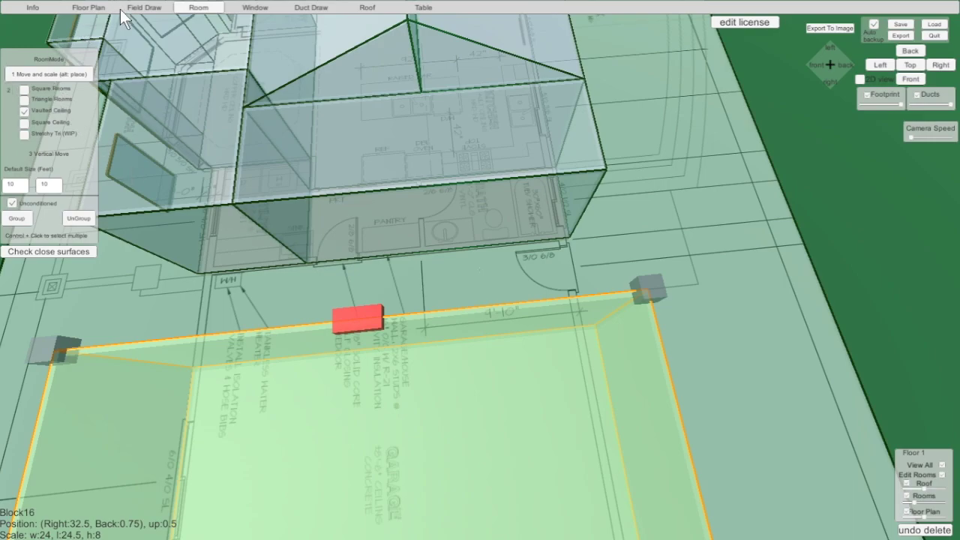
Place a 3 ft wide, 6.7 ft high door on the house wall facing the garage, aligned with the plan's fire door opening.
click(254, 8)
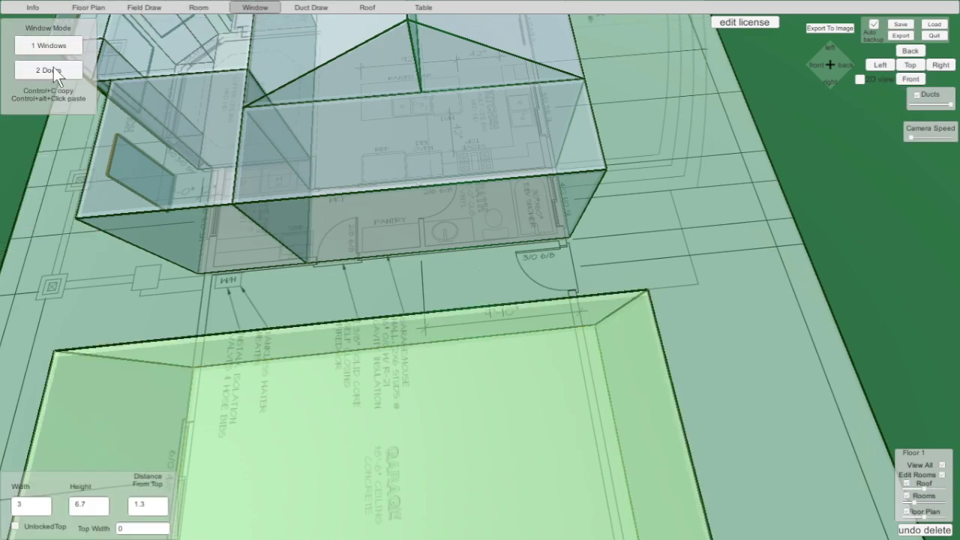
click(326, 240)
drag(329, 245, 322, 246)
click(350, 424)
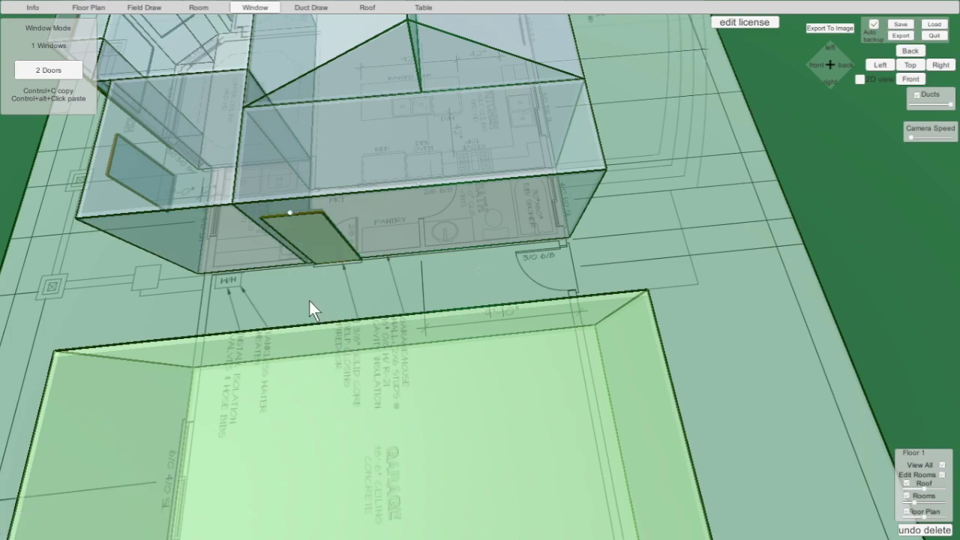
Switch to room editing and move the garage block back against the house wall.
click(214, 8)
drag(385, 432, 399, 307)
scroll(266, 298, up, 2)
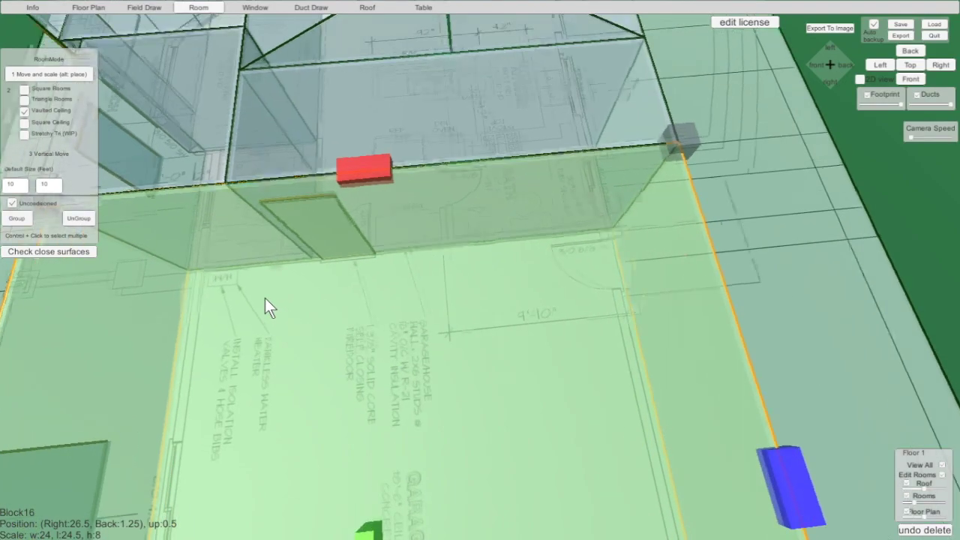
scroll(265, 298, up, 5)
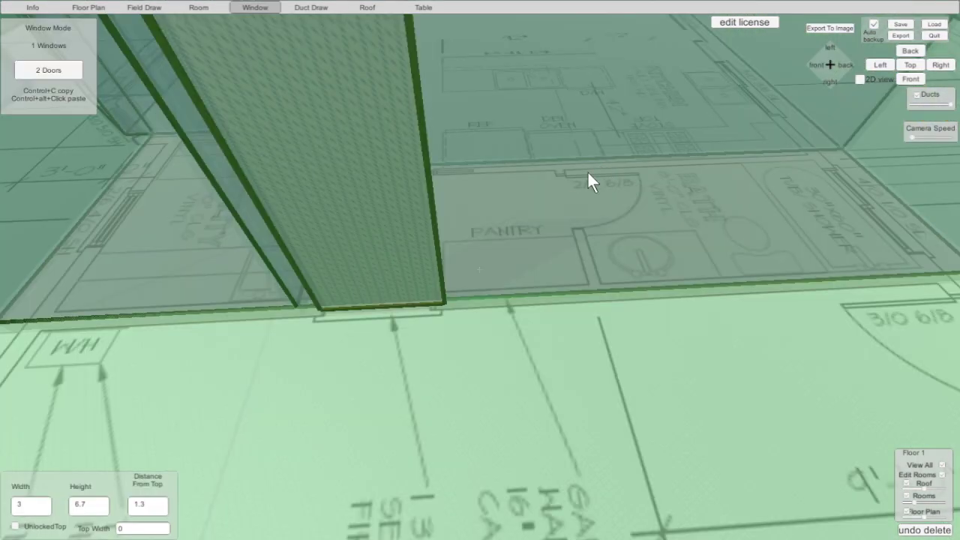
click(573, 175)
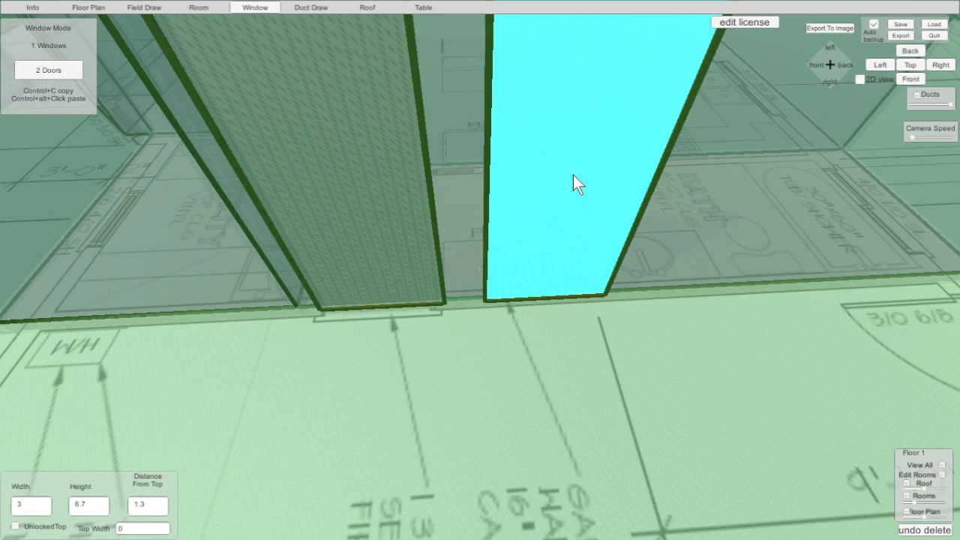
scroll(573, 178, down, 3)
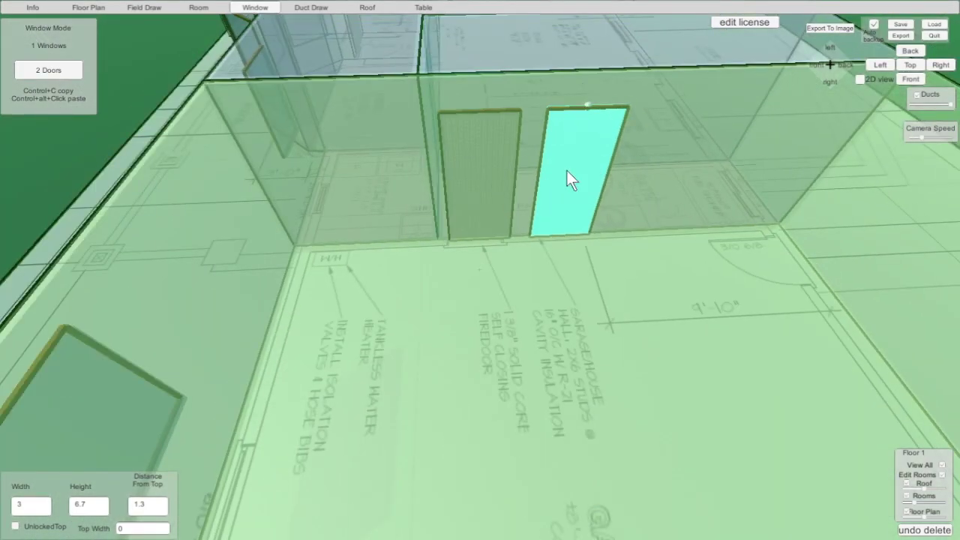
scroll(588, 174, up, 5)
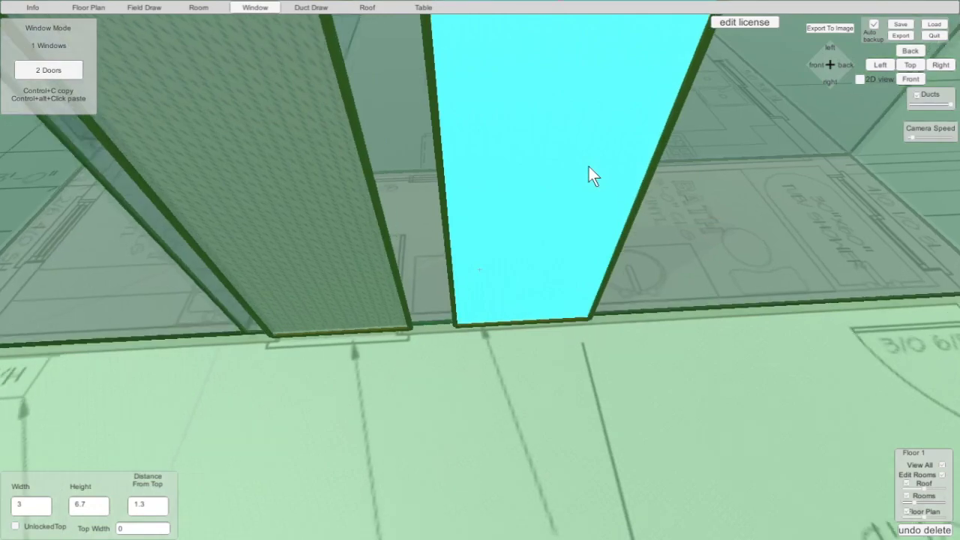
key(Delete)
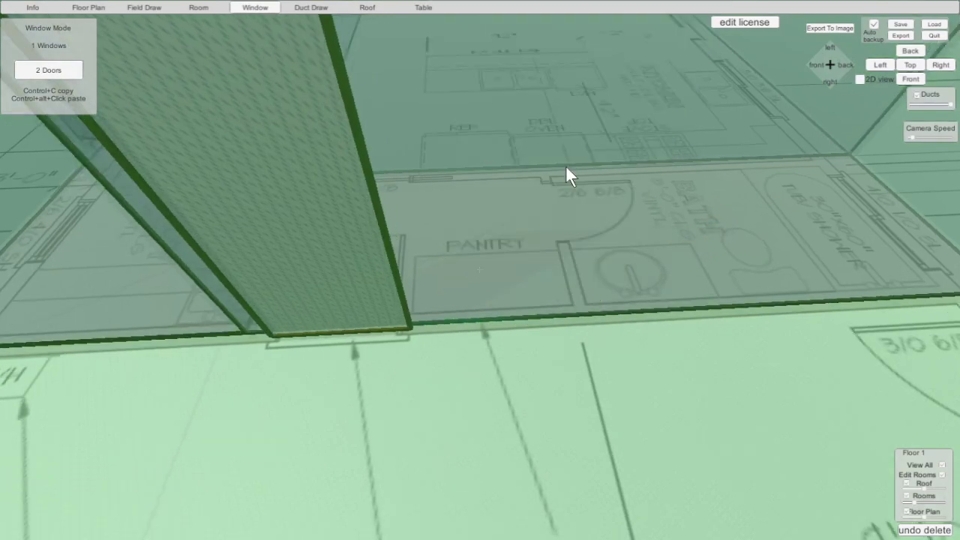
Place a 3 ft wide, 6.7 ft high door on the garage's side wall next to the house, at the plan's 3/0 6/8 mark.
scroll(497, 225, down, 5)
scroll(499, 232, down, 3)
key(Left)
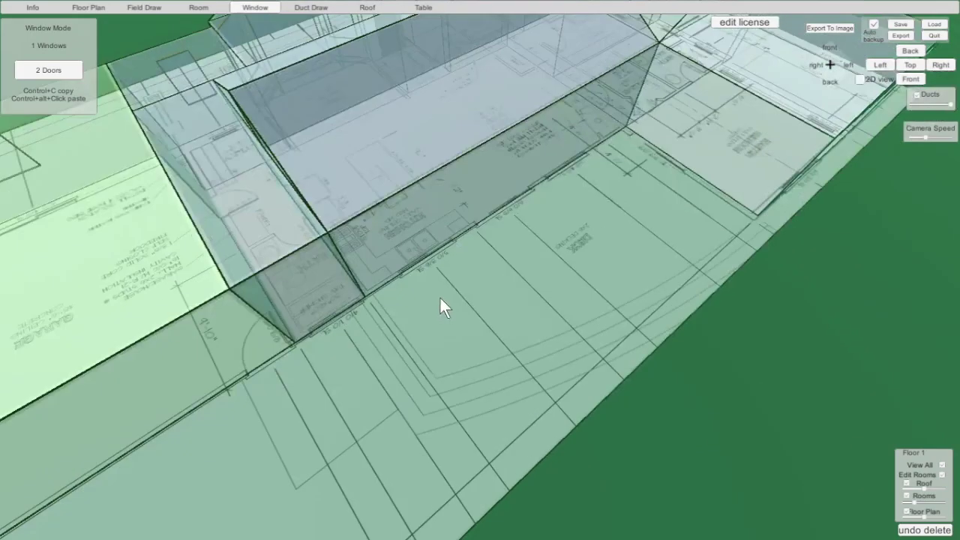
right_drag(439, 296, 457, 283)
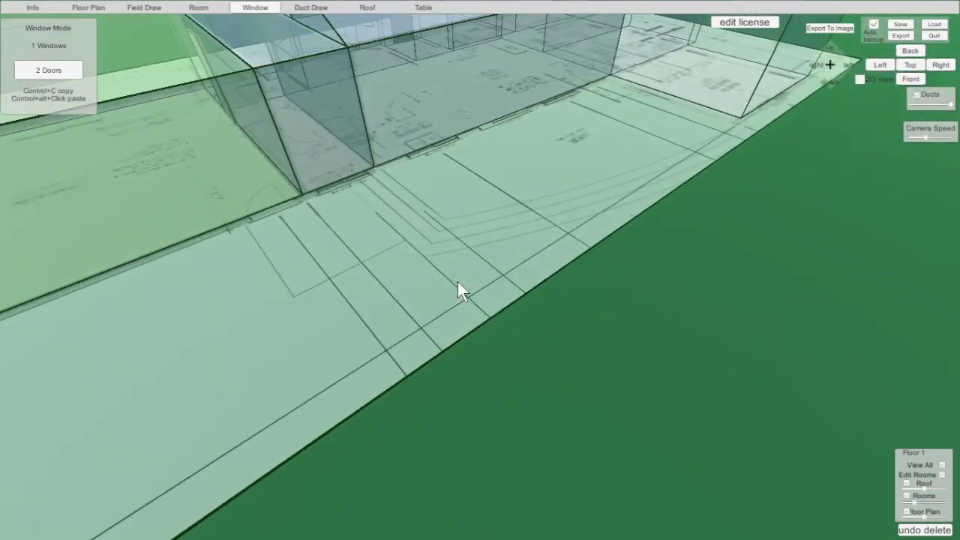
click(253, 146)
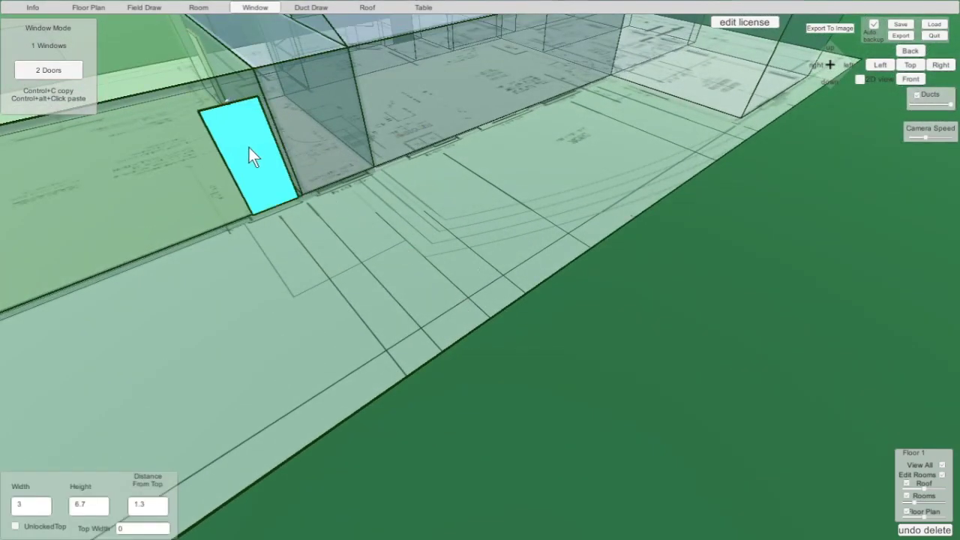
Add a 6 ft wide, 6.667 ft high glazed opening to the deck-side wall at the 6/0 6/8 SL mark, 1.333 ft from the top.
click(48, 45)
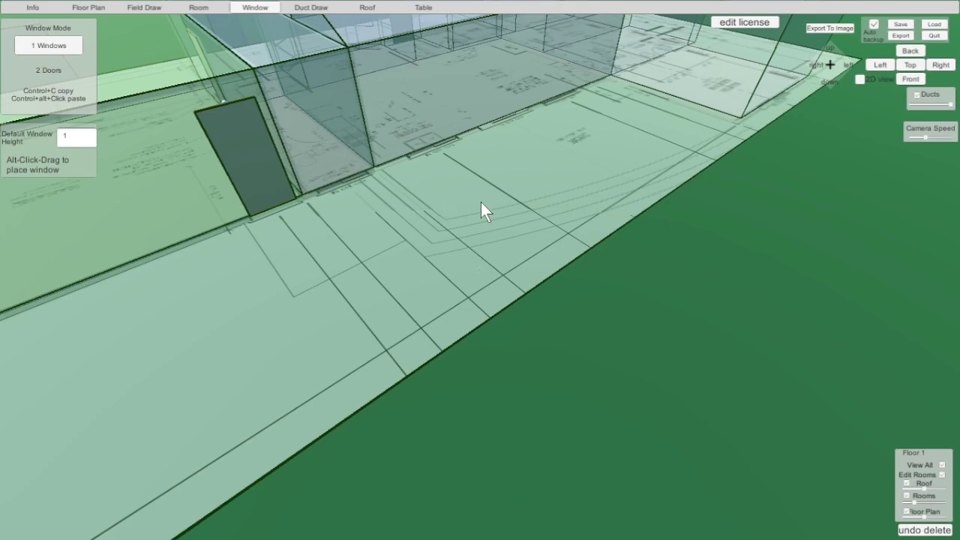
scroll(537, 217, up, 3)
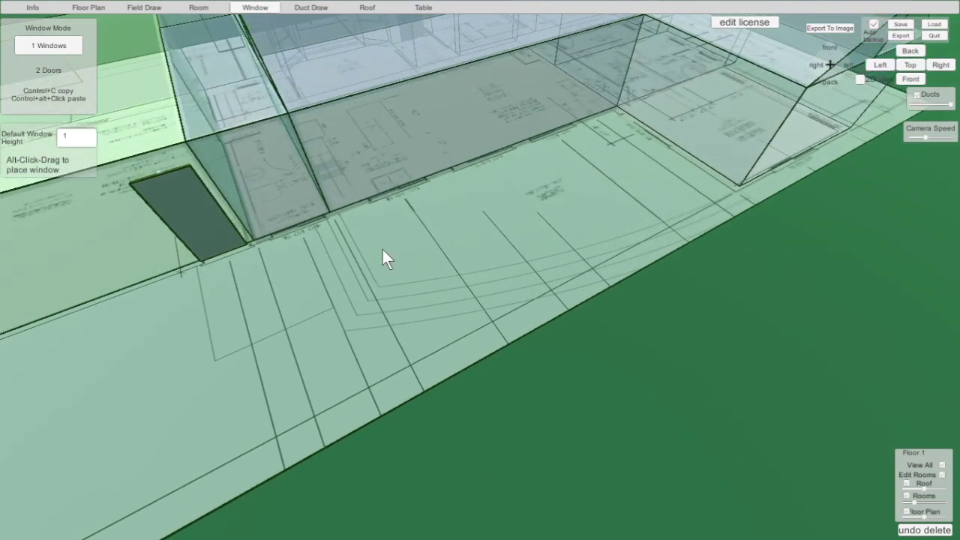
scroll(494, 164, up, 5)
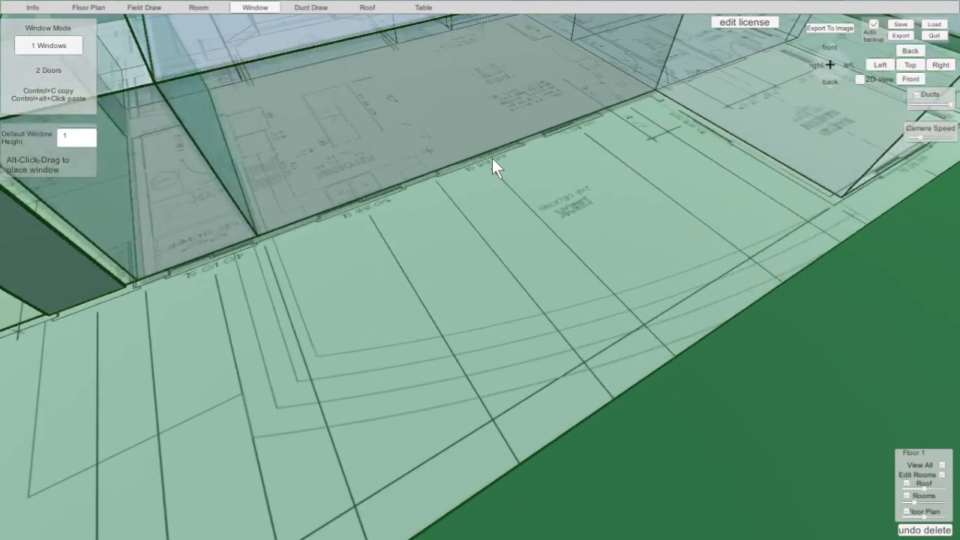
scroll(488, 154, up, 2)
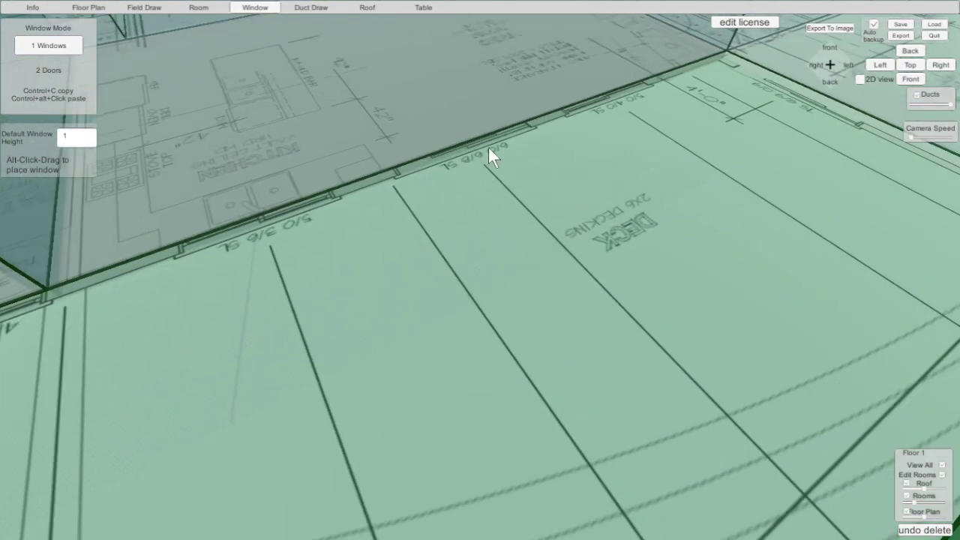
scroll(488, 189, down, 4)
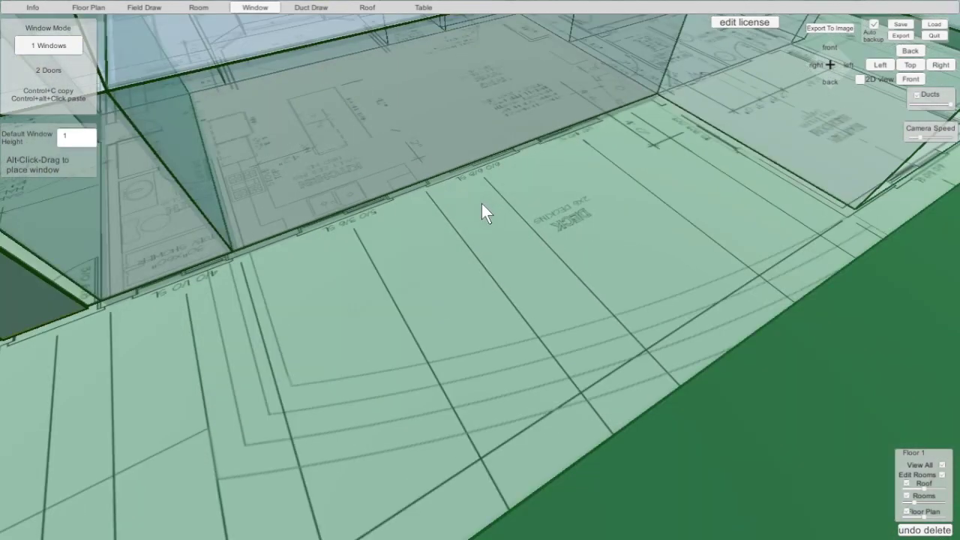
alt+drag(417, 151, 512, 120)
click(31, 504)
text(6)
click(86, 509)
text(6.66)
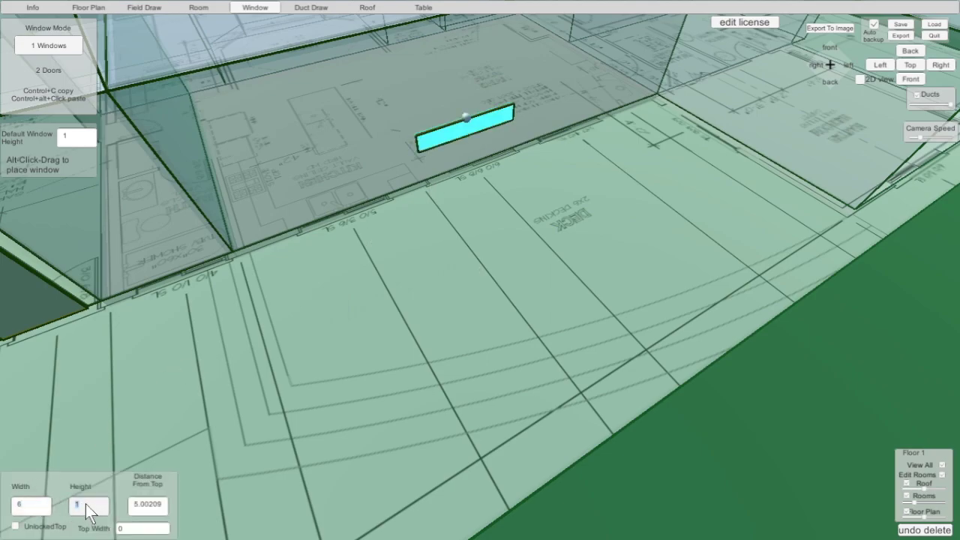
text(7)
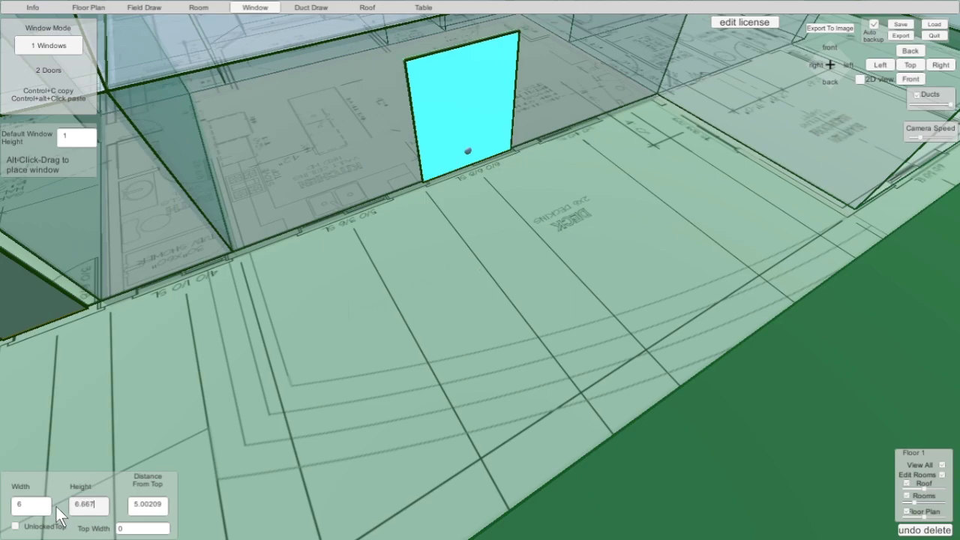
alt+drag(496, 110, 475, 330)
Add a 4 ft wide, 1 ft high window to the bath's outer wall at the plan's 4/0 1/0 SL mark.
key(s)
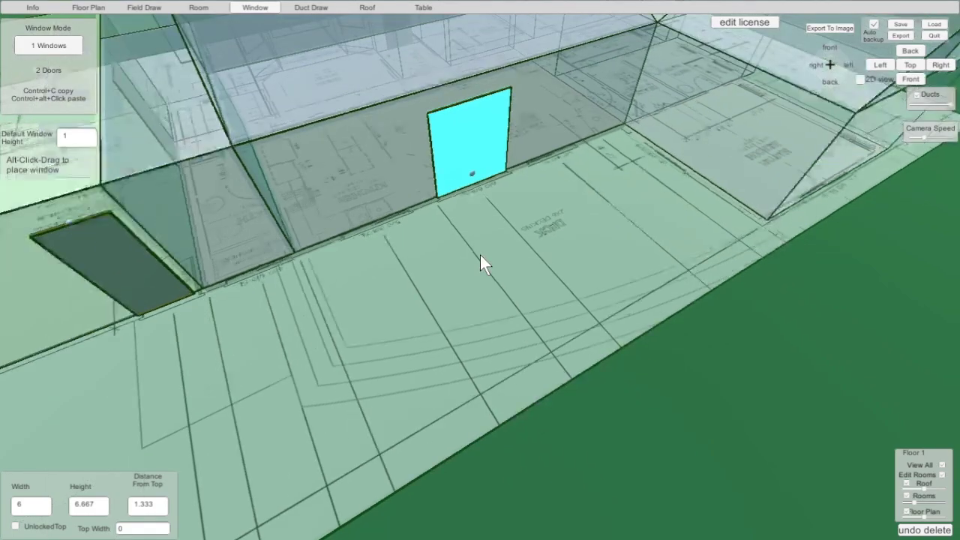
key(a)
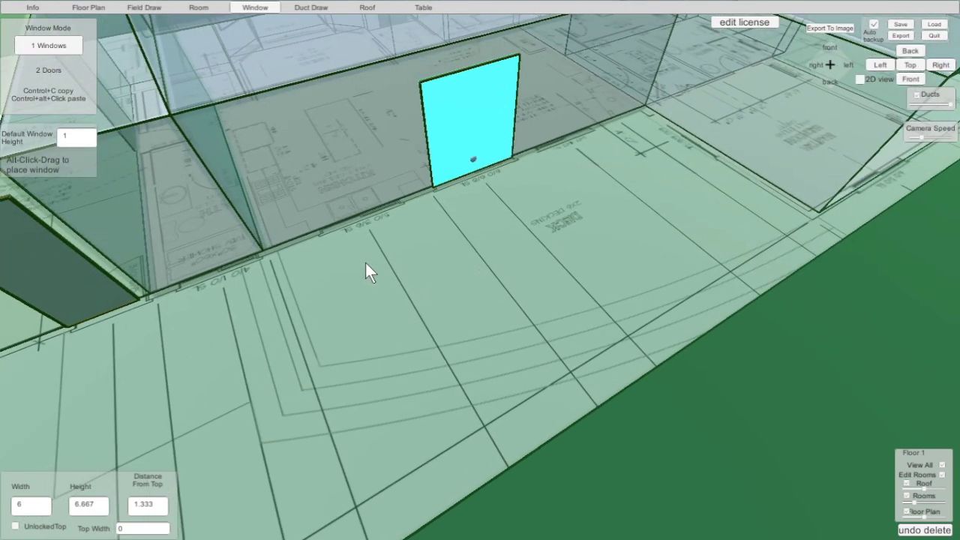
key(a)
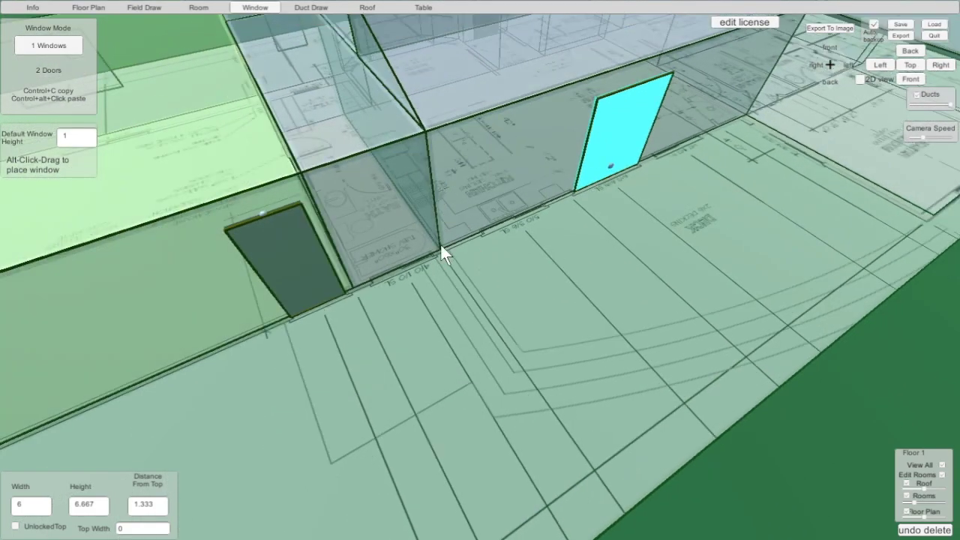
alt+drag(365, 255, 418, 239)
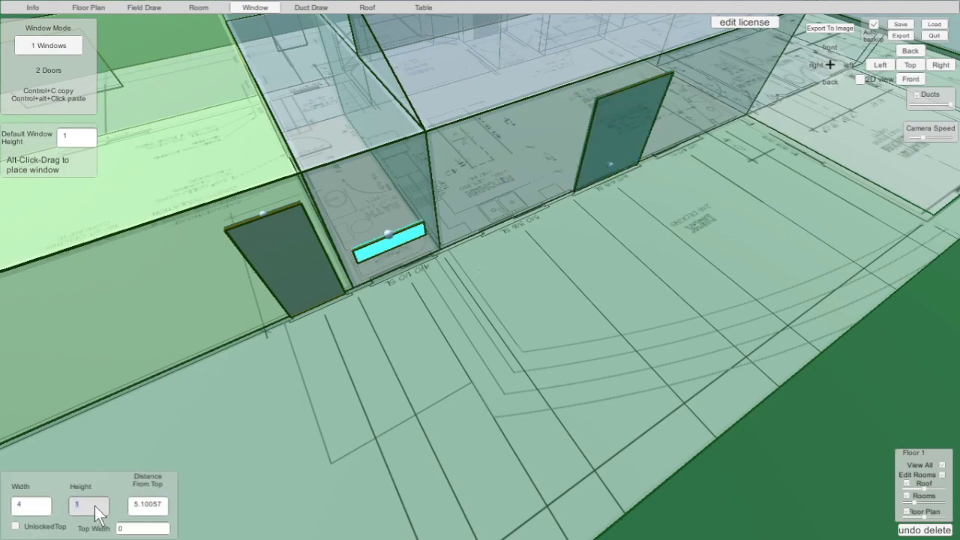
Add a 5 ft wide, 3.5 ft high window to the kitchen wall at the 5/0 3/6 SL mark, 1 ft from the top.
alt+drag(511, 210, 548, 187)
click(30, 506)
text(5)
key(Tab)
text(3.5)
click(147, 506)
text(1)
Add a 5 ft wide, 4 ft high window to the deck-side wall at the 5/0 4/0 SL mark, 2 ft from the top.
scroll(732, 117, up, 5)
alt+drag(602, 154, 694, 114)
click(35, 507)
text(5)
key(Tab)
text(4)
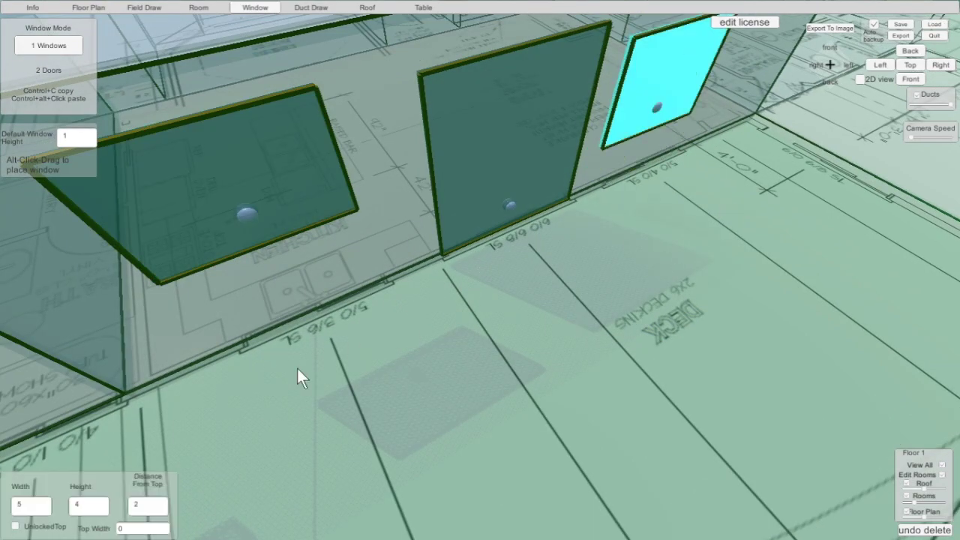
key(Tab)
text(1)
Draw an opening in the master bedroom's deck-side wall and add a 6 ft wide, 5 ft high window to its end wall, 1 ft from the top.
alt+drag(788, 102, 922, 150)
drag(780, 148, 816, 161)
scroll(800, 231, down, 5)
right_drag(801, 231, 668, 191)
alt+drag(493, 196, 613, 194)
click(35, 512)
text(6)
click(84, 507)
text(5)
click(138, 507)
text(1)
Add two 2.5 ft wide, 5 ft high windows to the master bedroom's side wall at the 2/6 5/0 SH marks, 1 ft from the top.
right_drag(585, 300, 690, 339)
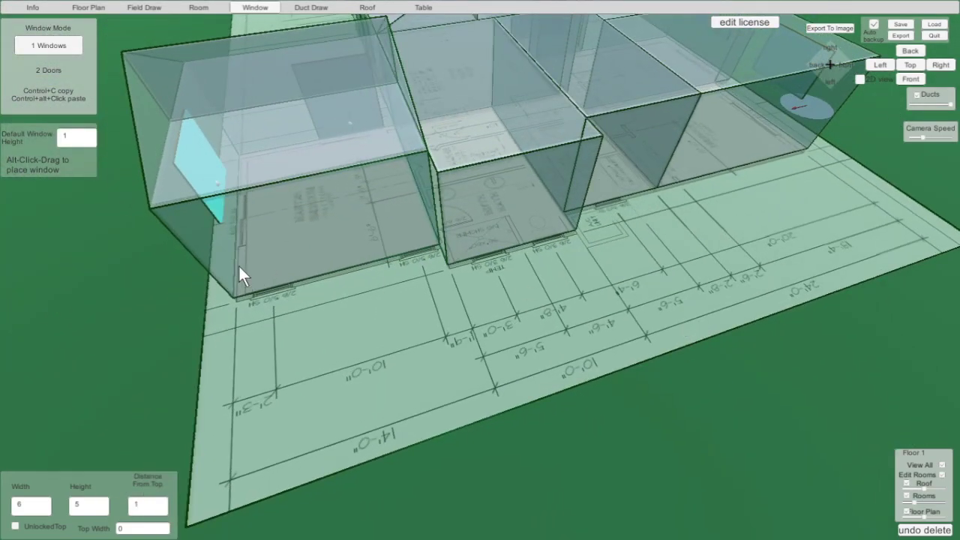
alt+drag(238, 267, 282, 257)
click(34, 507)
text(2.5)
click(89, 507)
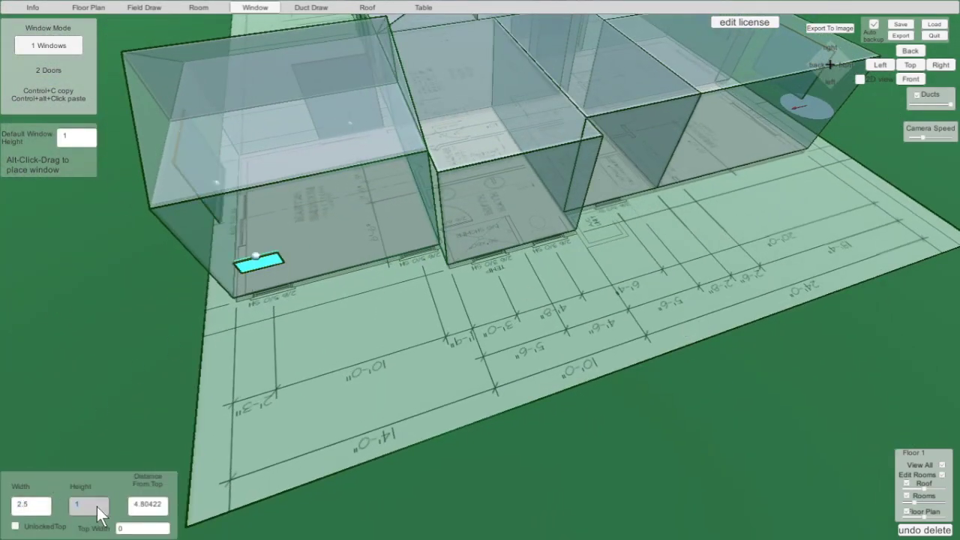
text(5)
click(147, 505)
text(1)
alt+click(395, 239)
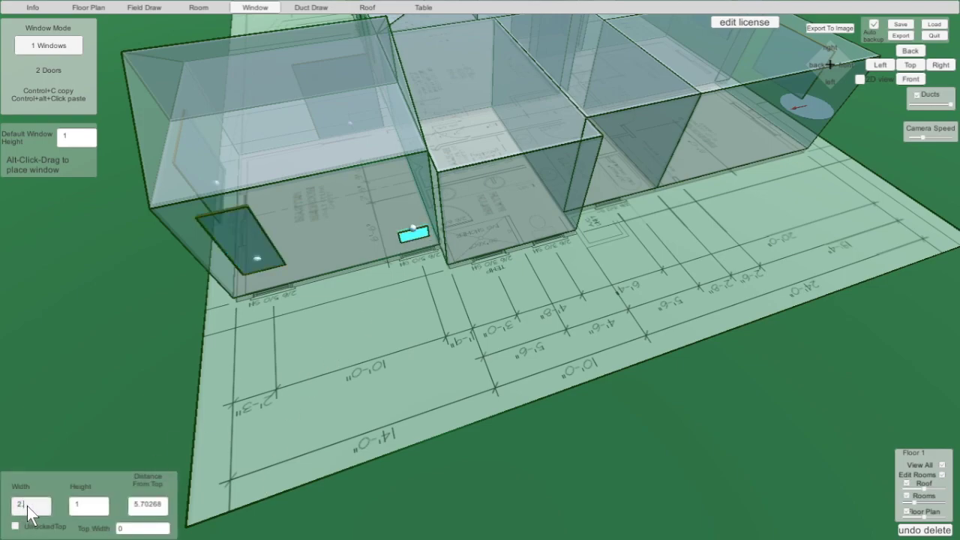
Add a 2.5 ft wide, 3 ft high window to the master bath wall by the shower, 1 ft from the top.
alt+click(478, 237)
click(32, 505)
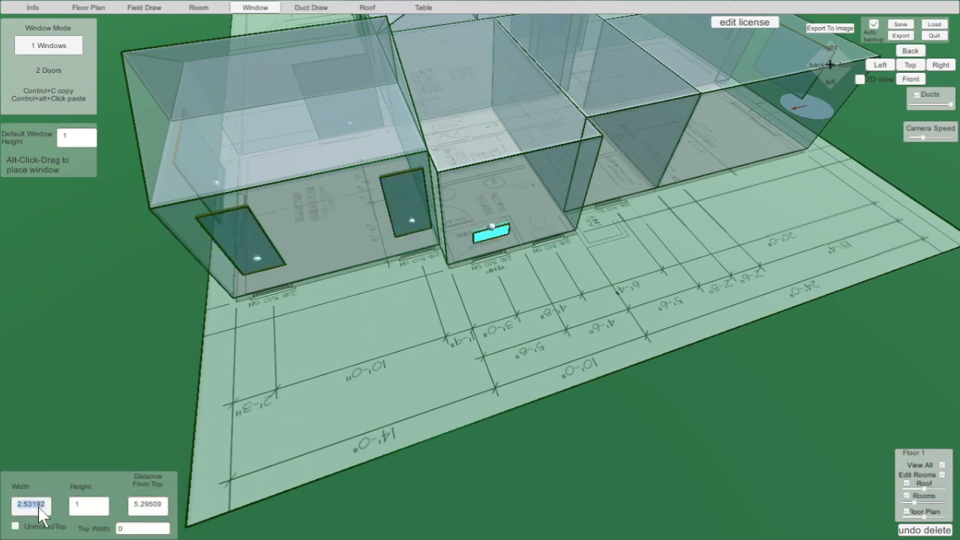
text(2.5)
click(88, 506)
text(3)
click(147, 504)
text(1)
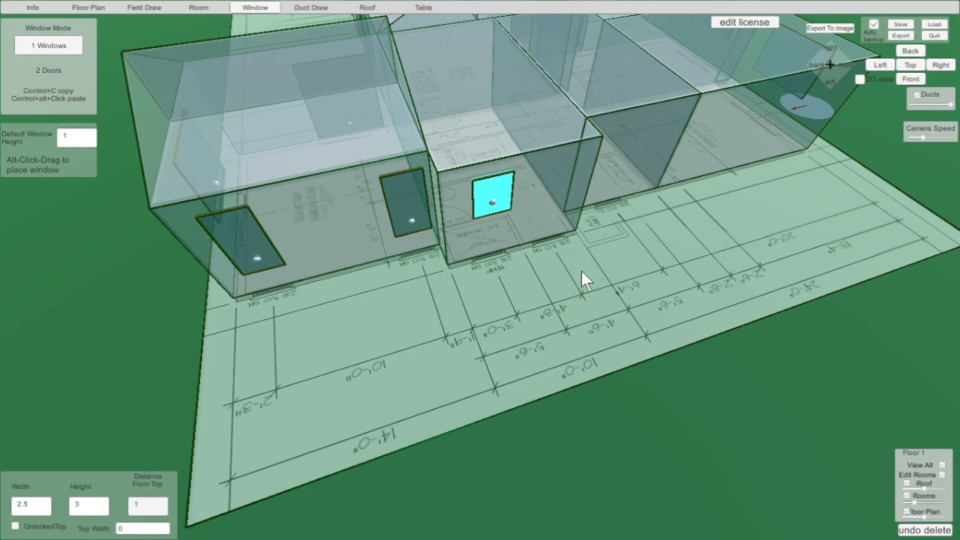
Copy the 2.5 by 3 ft window to the master bath's other 2/6 3/0 SH mark and to the neighbouring bath's wall.
scroll(633, 213, up, 5)
scroll(631, 215, up, 1)
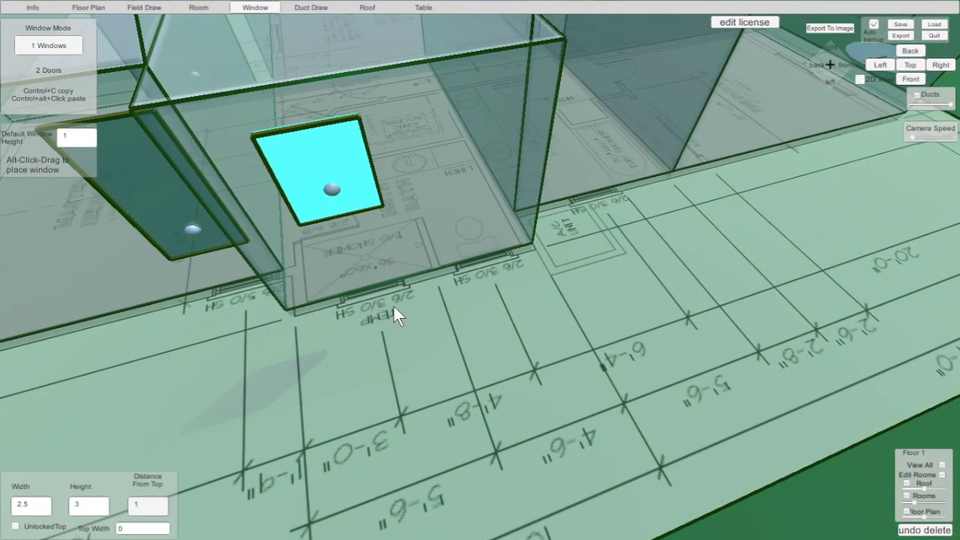
scroll(525, 307, down, 5)
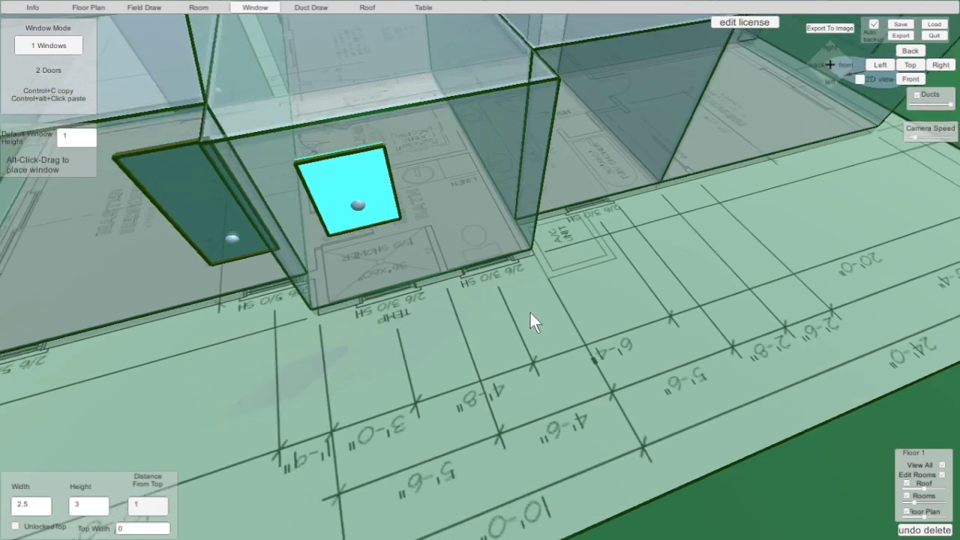
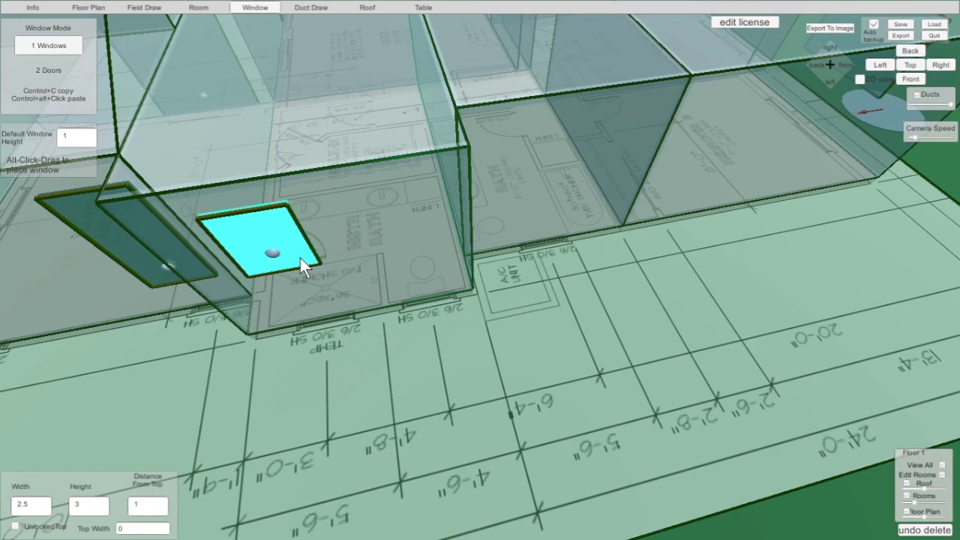
ctrl+alt+click(420, 257)
click(545, 198)
ctrl+alt+click(545, 200)
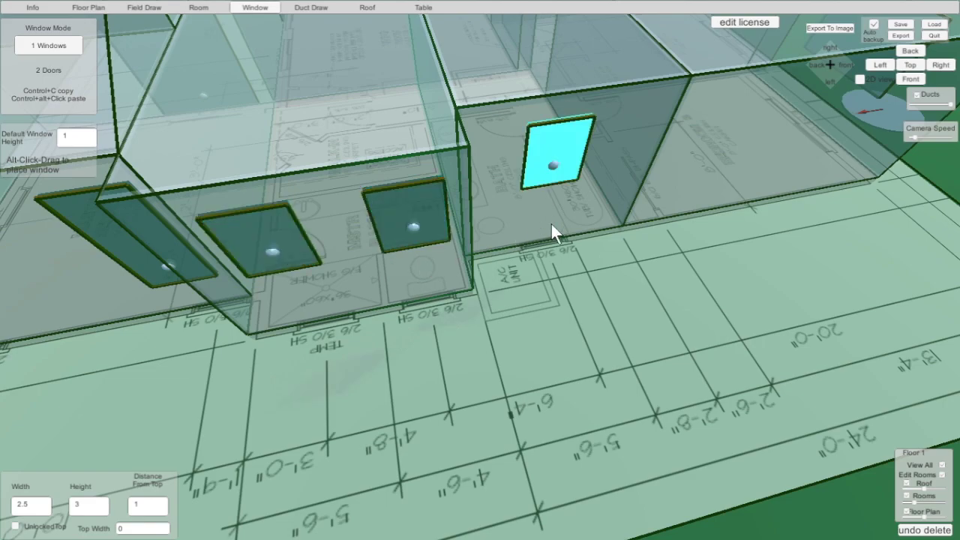
Place a copy of the master bath's 2.5 by 3 ft shower window on the adjacent bedroom's side wall.
scroll(634, 286, down, 3)
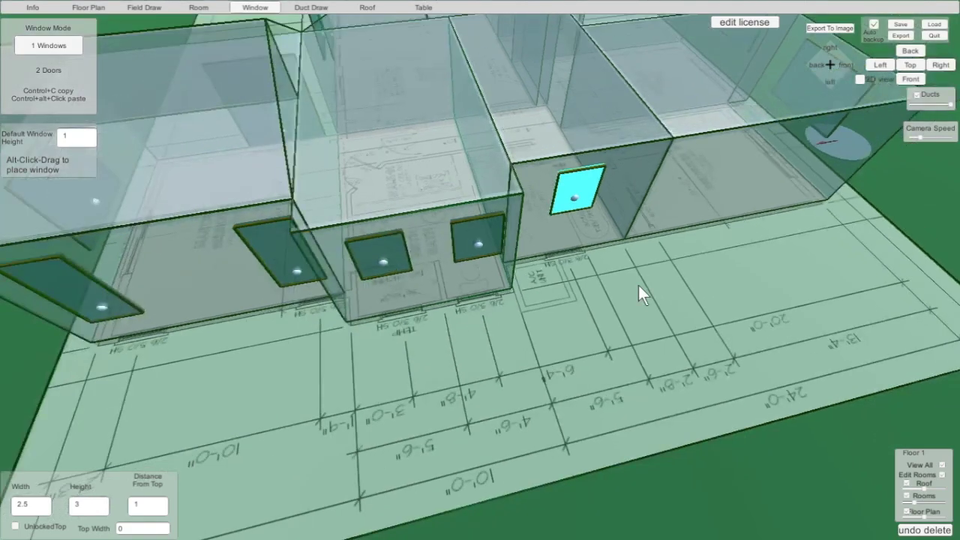
click(373, 256)
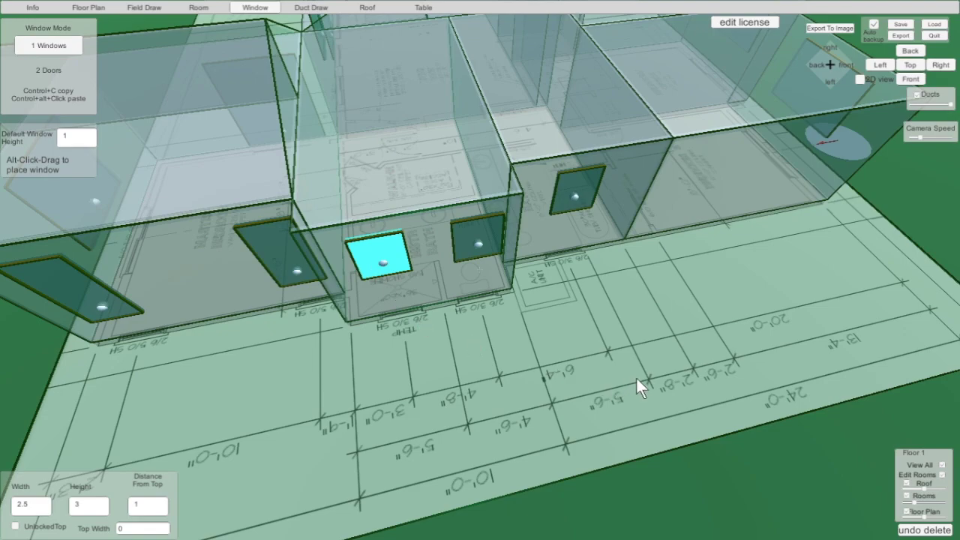
alt+click(703, 179)
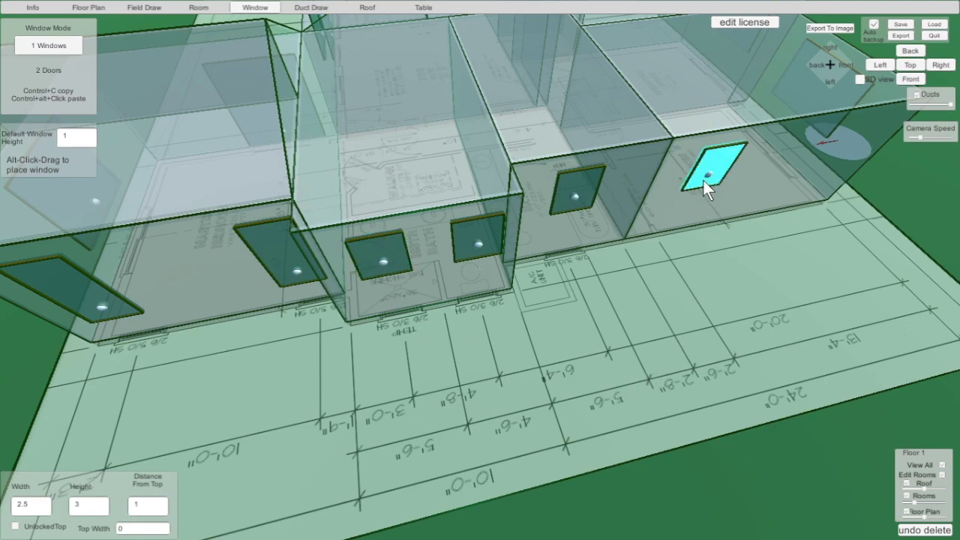
Add a 2 ft wide, 4 ft high skylight to the living room's sloped ceiling, about 3.3 ft from the top.
middle_drag(702, 179, 504, 99)
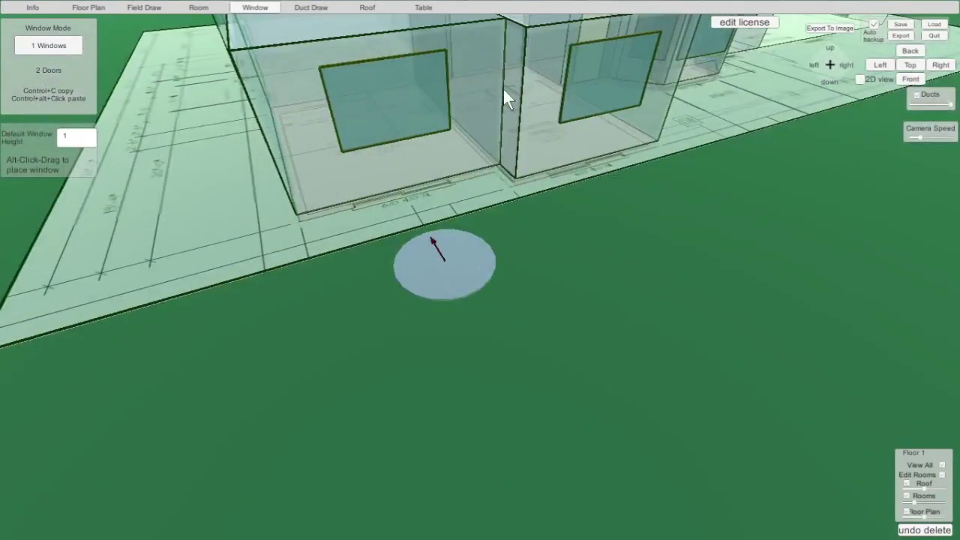
click(909, 80)
scroll(473, 259, up, 1)
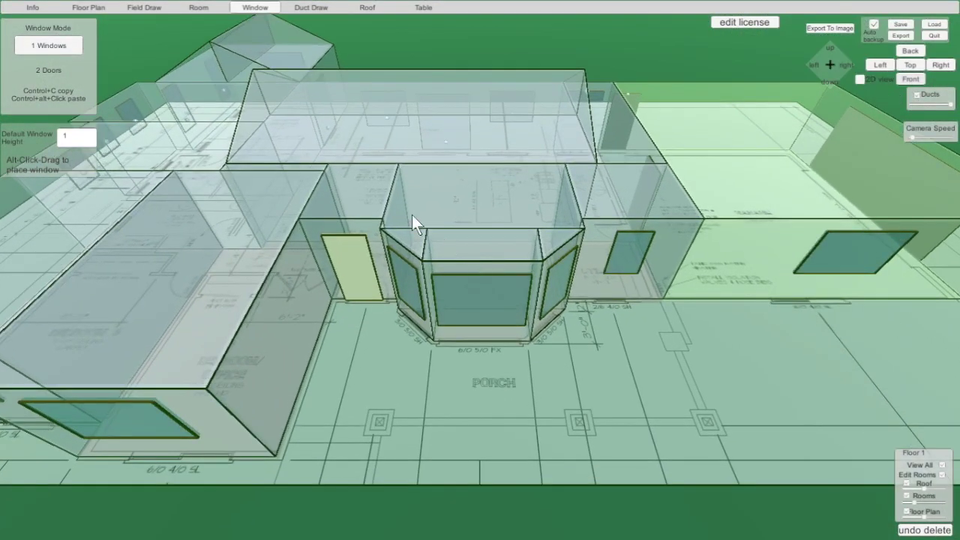
middle_drag(338, 199, 495, 199)
scroll(481, 185, up, 5)
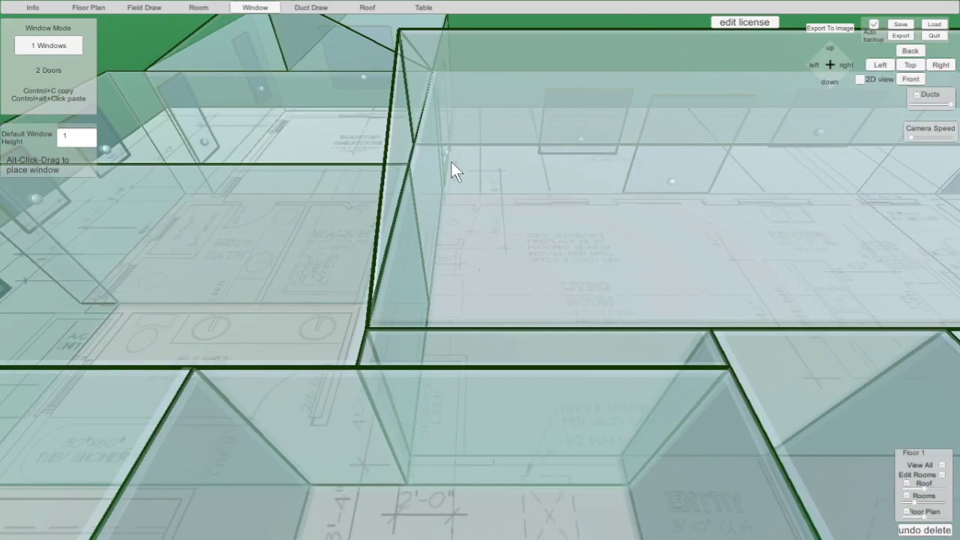
alt+drag(488, 214, 562, 213)
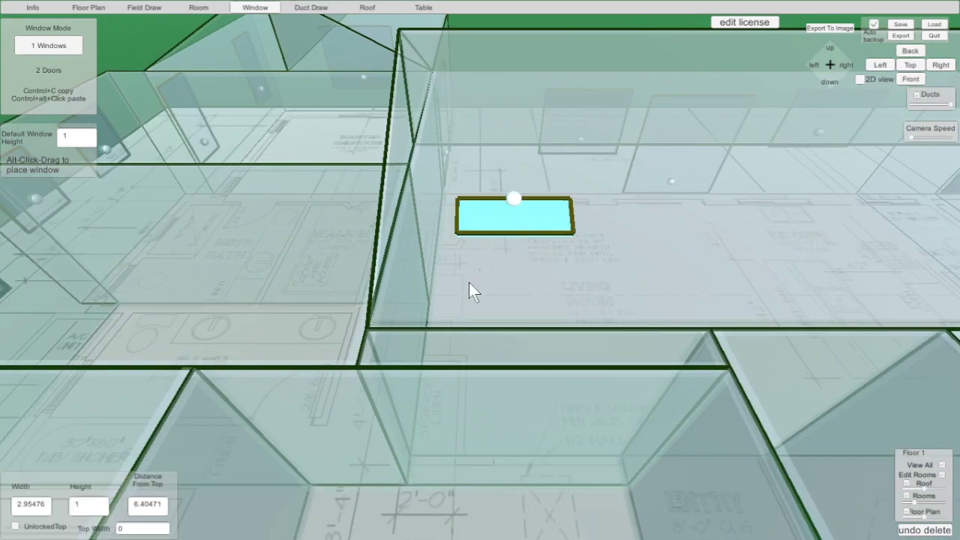
click(34, 504)
text(2)
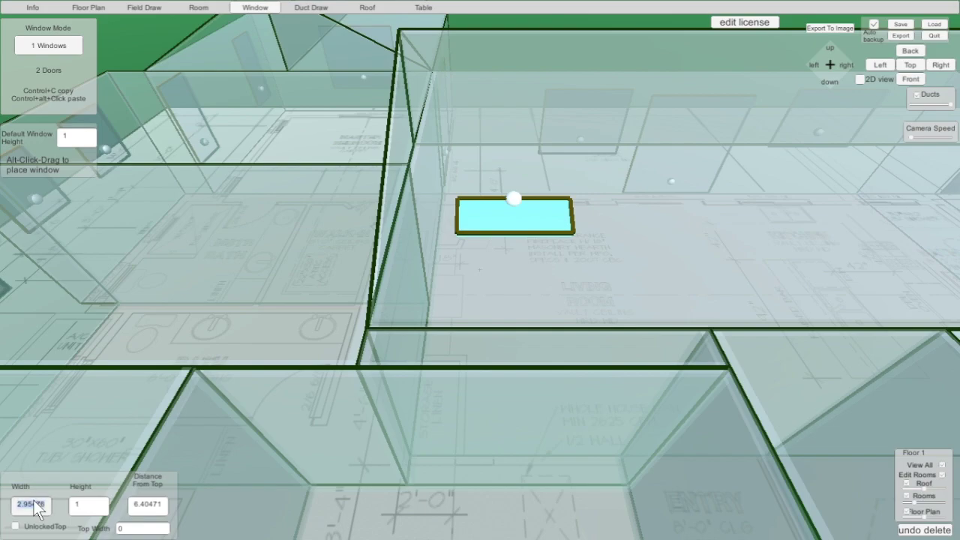
click(73, 506)
text(4)
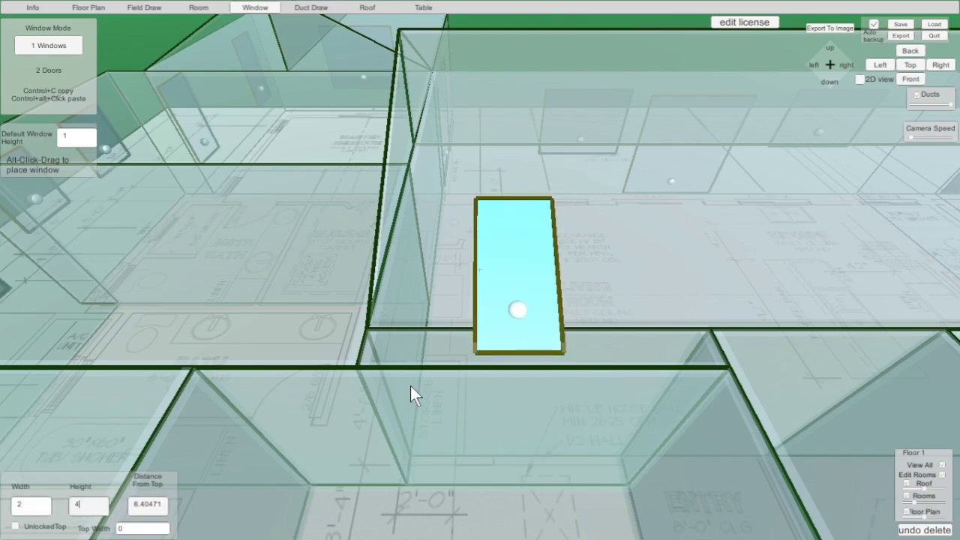
drag(533, 243, 535, 163)
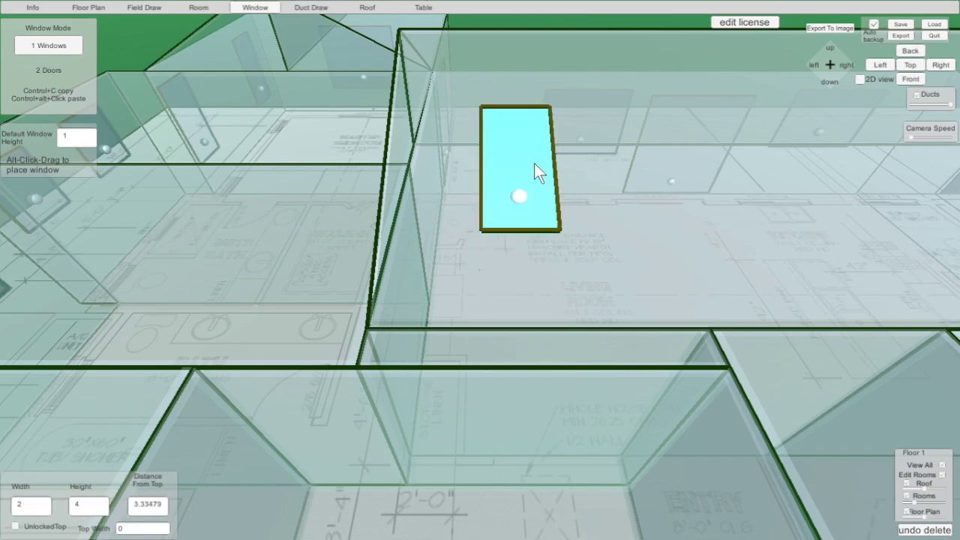
Paste two copies of the 2 by 4 ft skylight farther along the living room's sloped ceiling.
right_drag(486, 243, 580, 254)
key(Right)
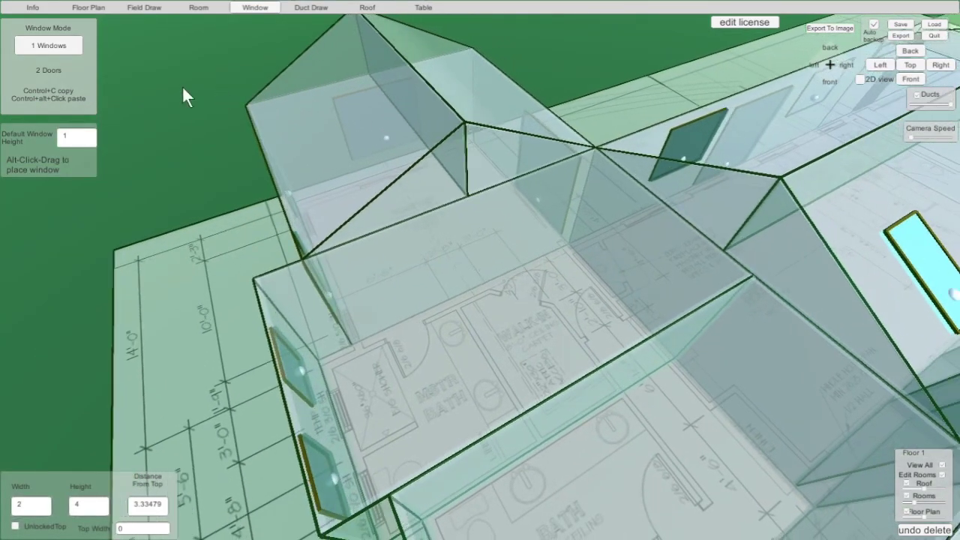
middle_drag(899, 315, 2, 318)
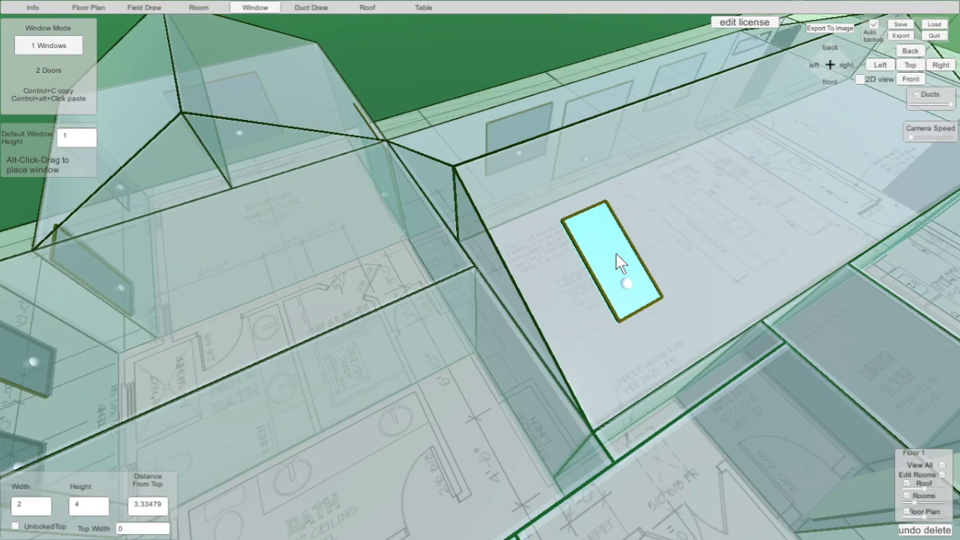
ctrl+alt+click(749, 200)
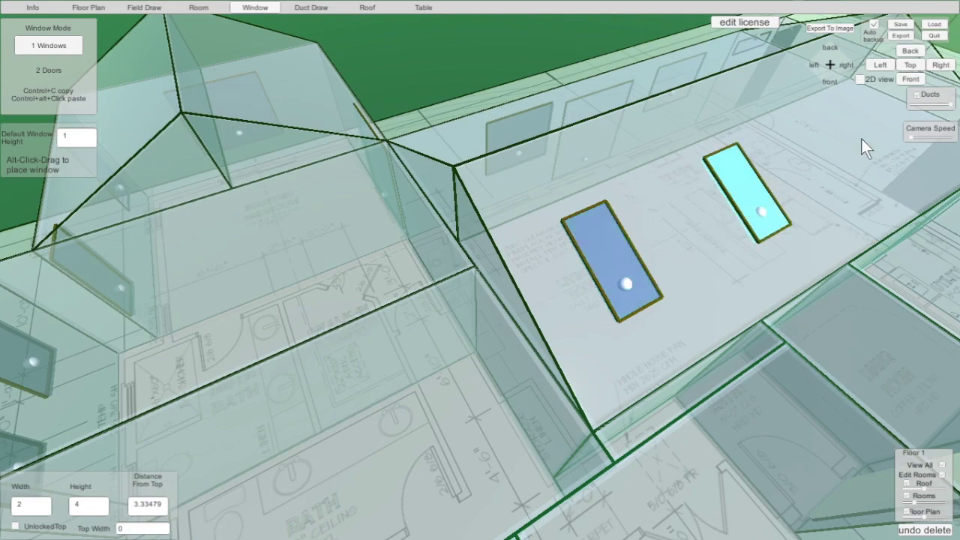
ctrl+alt+click(861, 138)
scroll(705, 323, down, 2)
right_drag(824, 349, 456, 175)
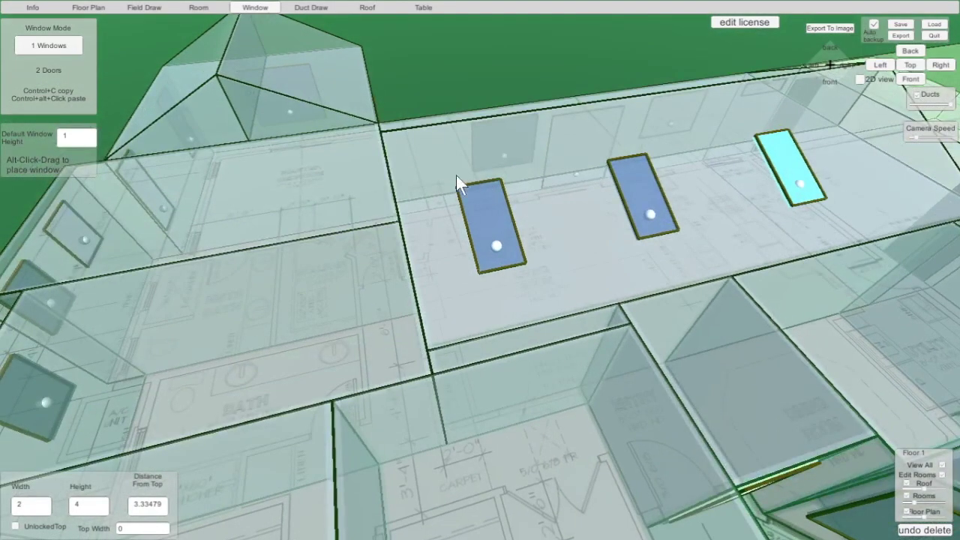
Delete all three skylights from the living room's sloped ceiling.
right_drag(315, 212, 292, 211)
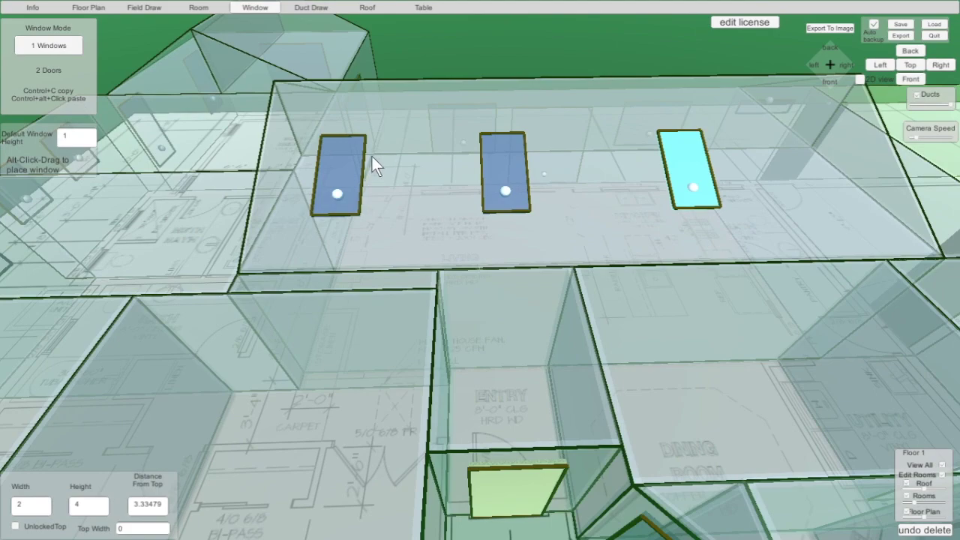
click(349, 154)
key(Delete)
click(500, 159)
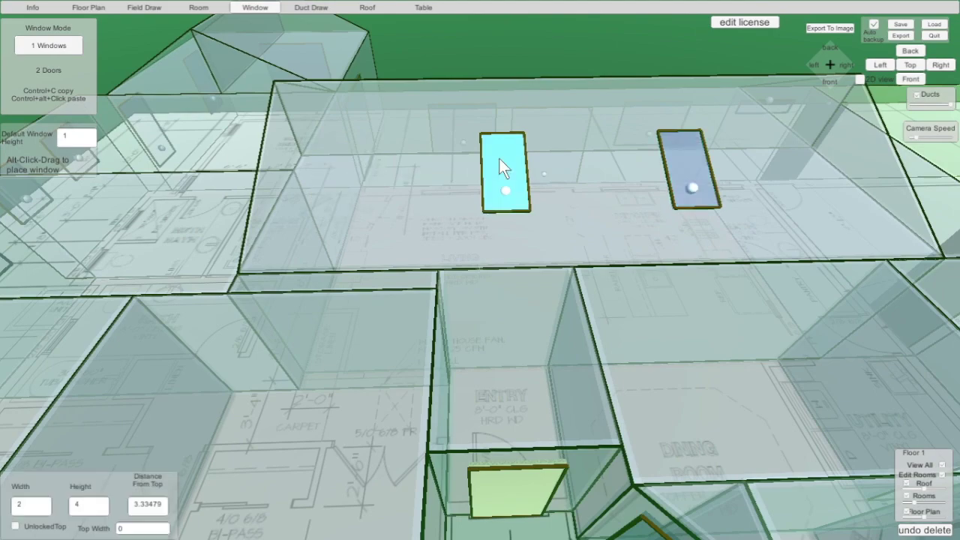
key(Delete)
click(682, 149)
key(Delete)
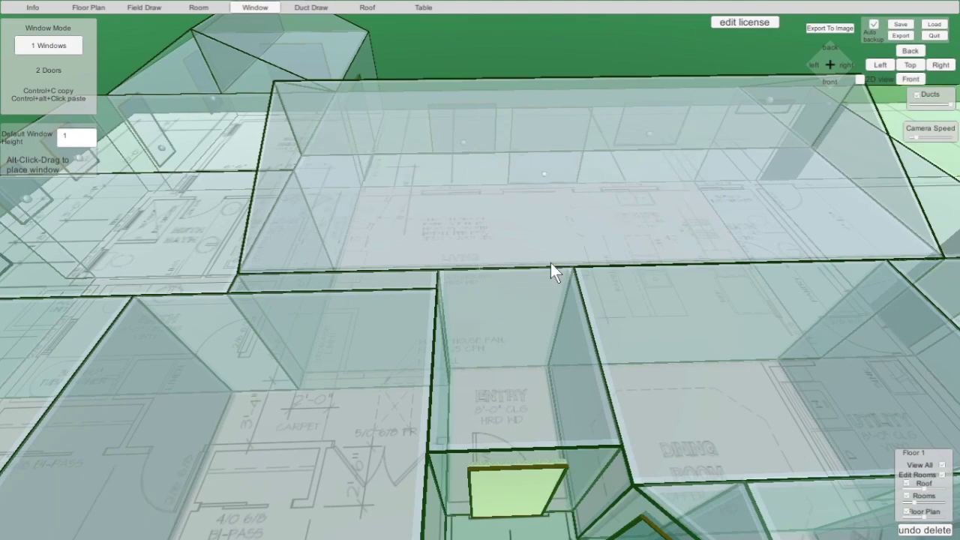
Examine the whole house model from the front, from the bedrooms across to the garage.
scroll(674, 312, down, 10)
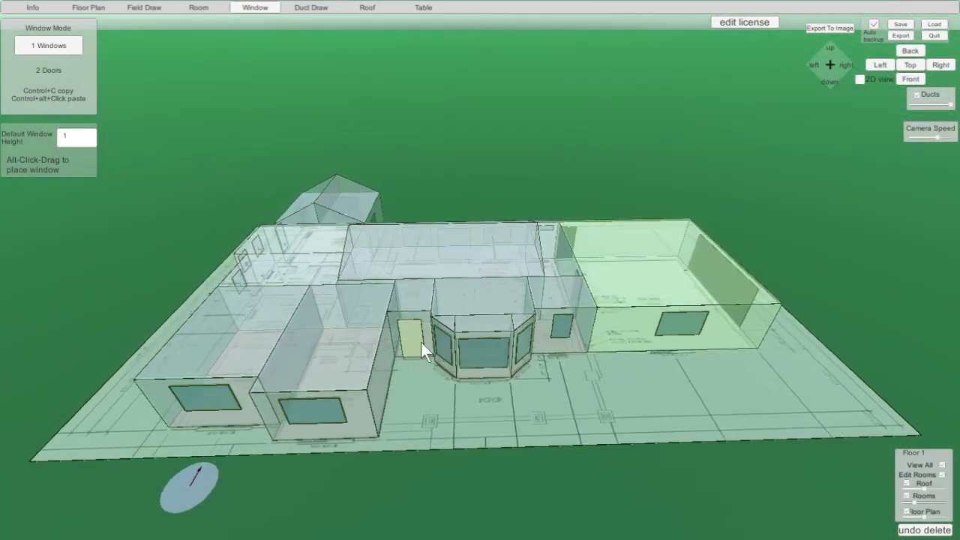
scroll(555, 366, down, 5)
right_drag(556, 416, 548, 450)
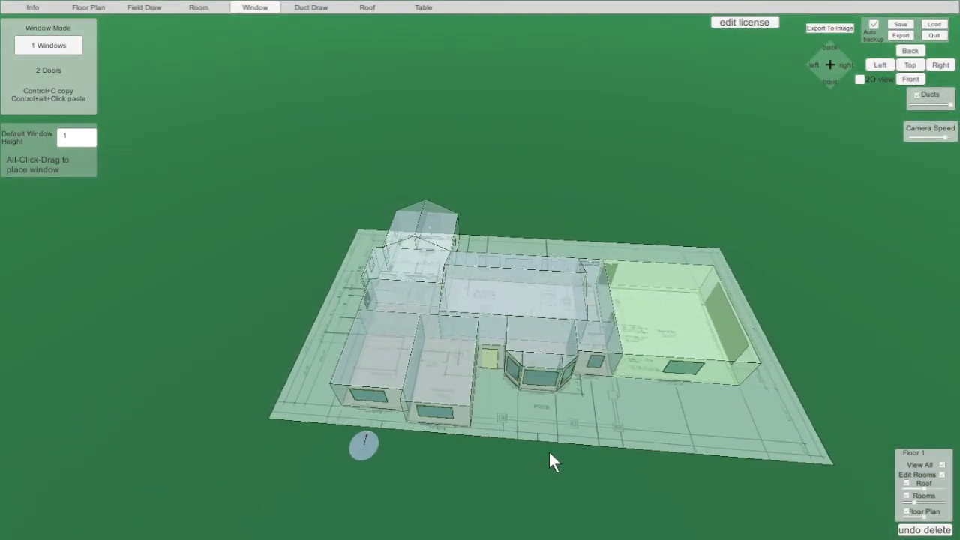
click(907, 79)
scroll(532, 172, up, 3)
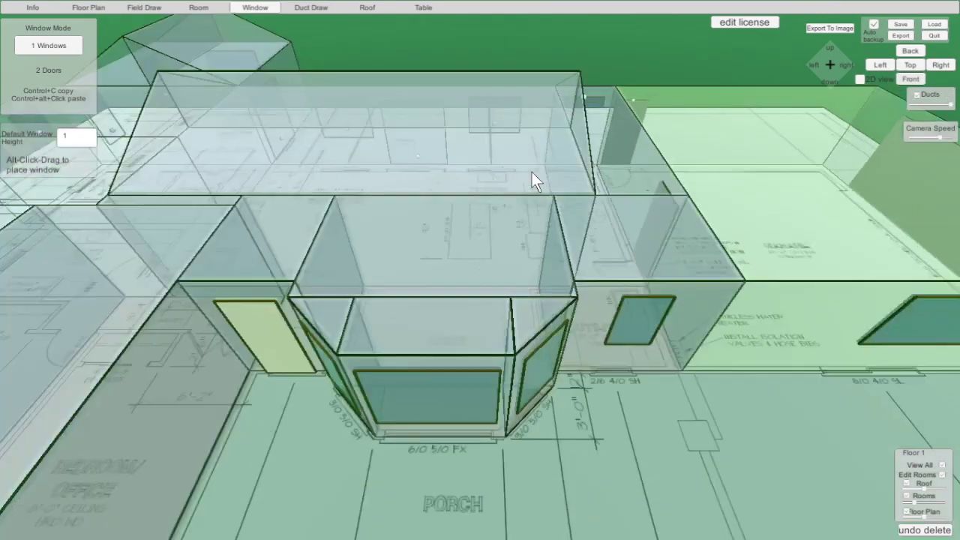
scroll(531, 172, down, 5)
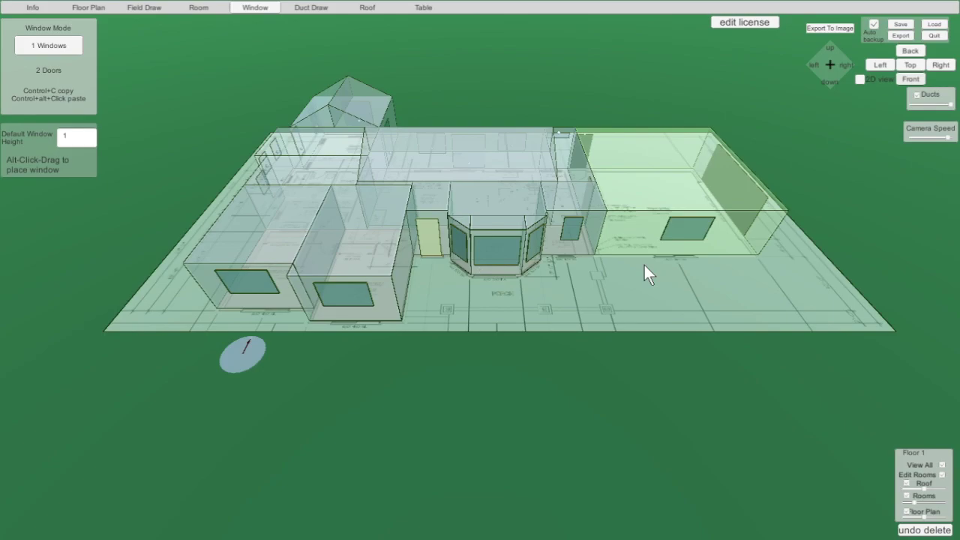
middle_drag(561, 298, 393, 352)
scroll(393, 352, up, 1)
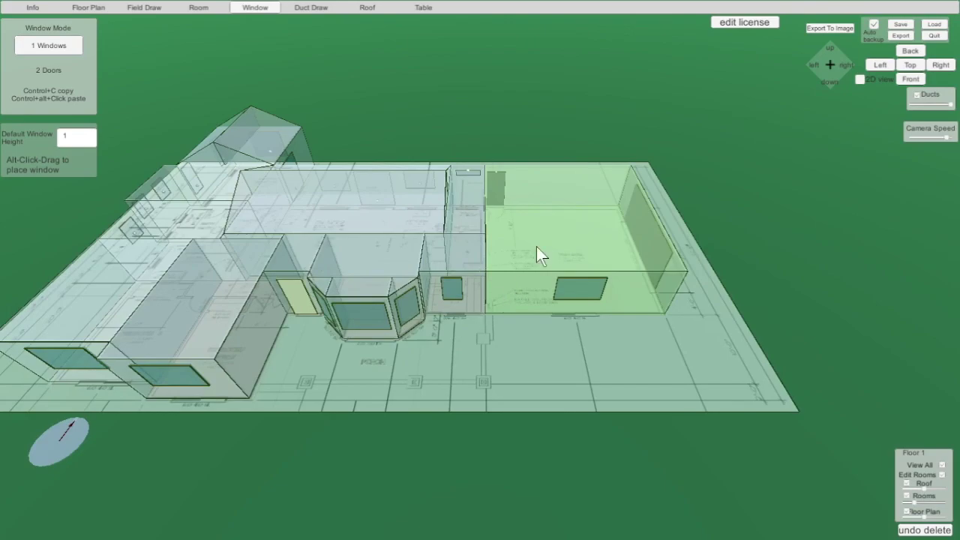
Delete the garage room block from the model.
click(210, 9)
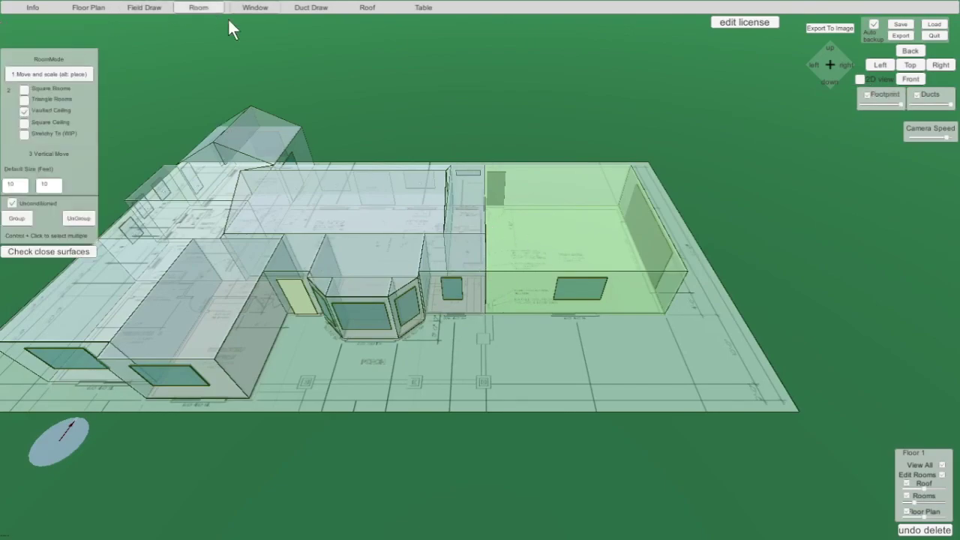
click(568, 242)
key(Delete)
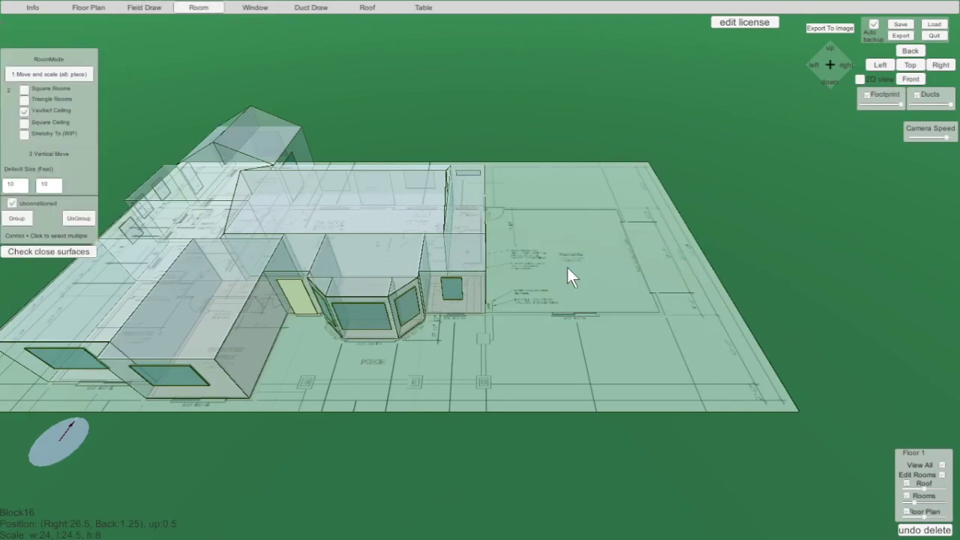
Place a 10 by 10 ft square room on the empty garage area and rotate it 45 degrees.
scroll(616, 273, up, 3)
scroll(560, 265, down, 2)
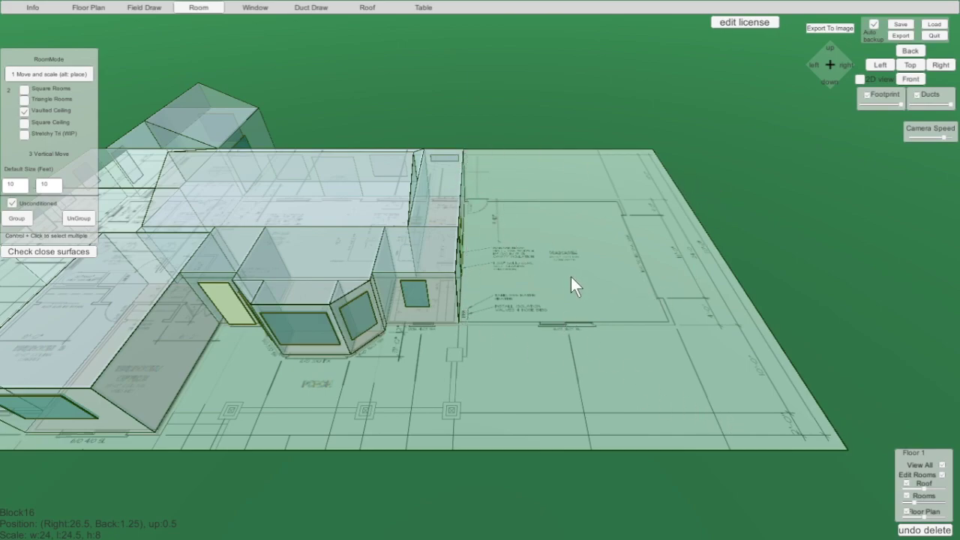
click(50, 88)
click(568, 281)
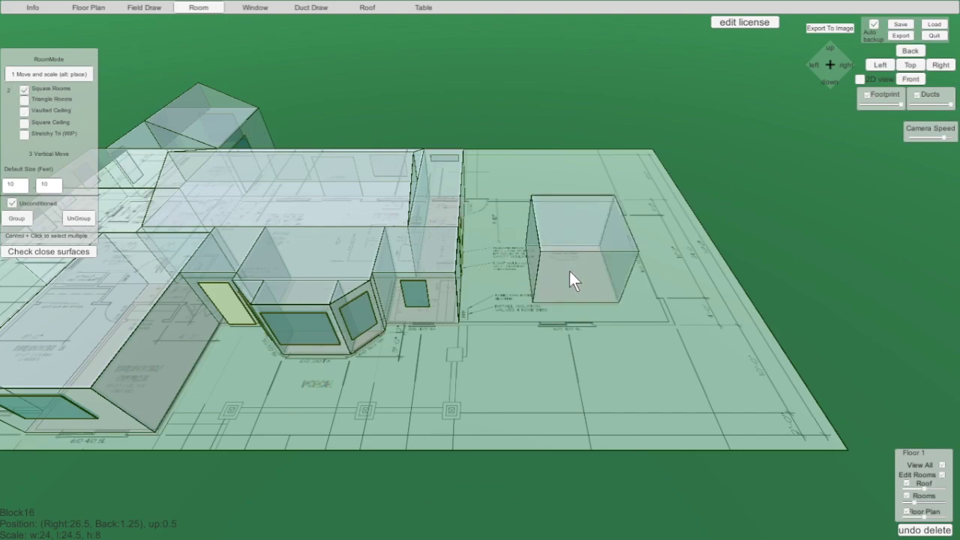
click(591, 232)
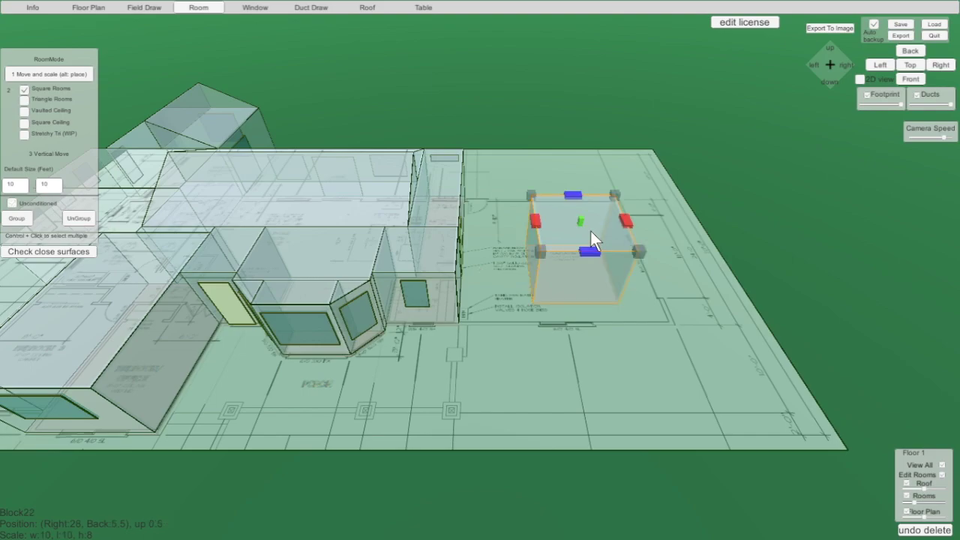
key(r)
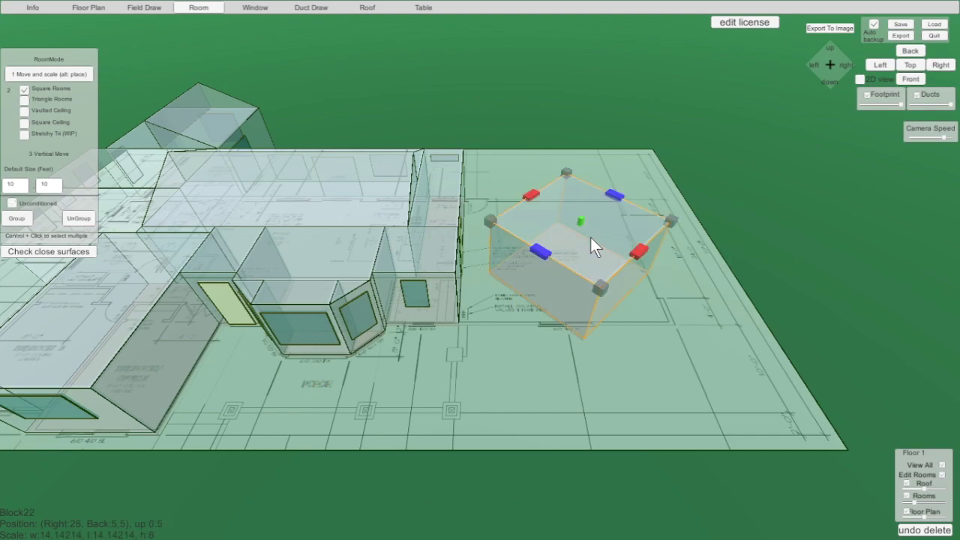
Move the rotated square room's corner onto the house's front corner beside the garage area and lengthen it to about 23.3 ft.
middle_drag(590, 237, 591, 271)
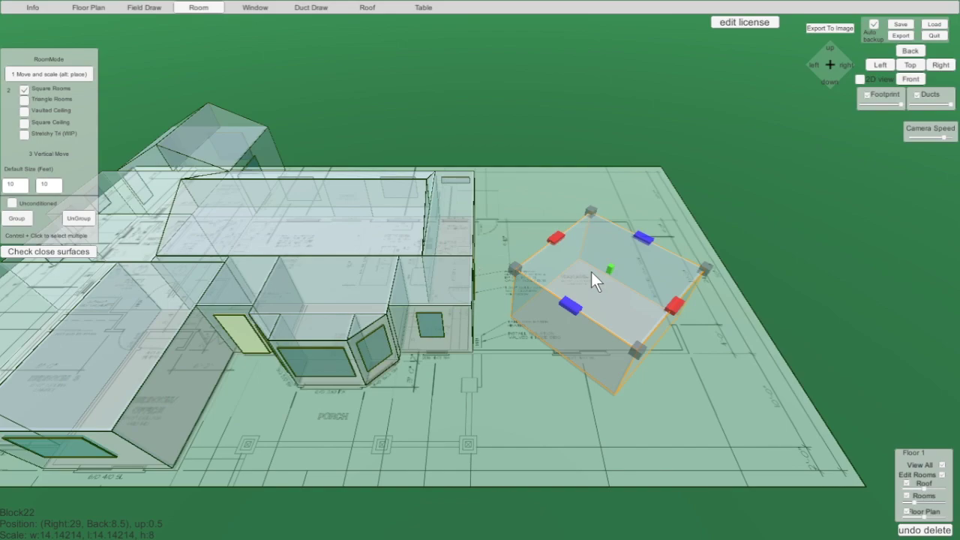
drag(581, 259, 537, 292)
drag(618, 272, 677, 216)
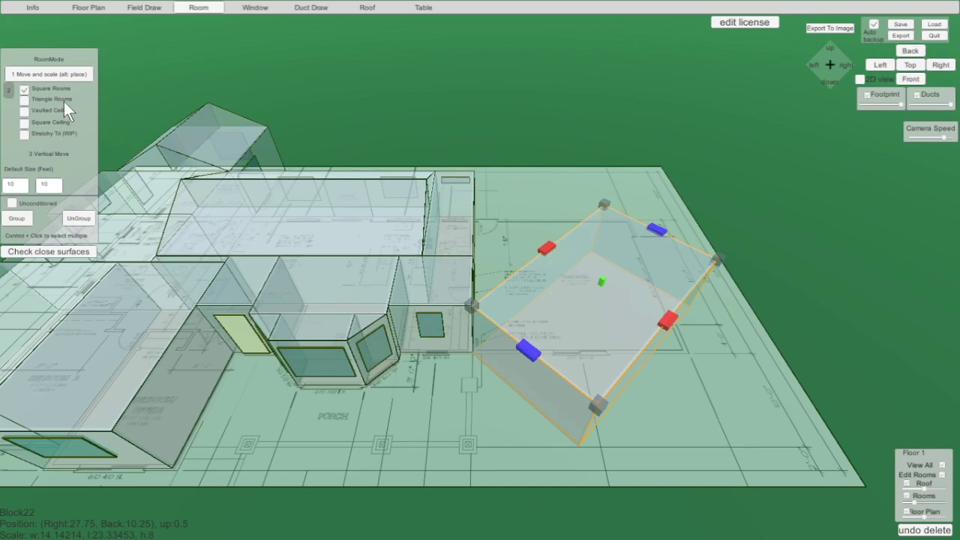
Place a triangle room, rotate it and stretch it to fill the corner between the house wall and the rotated room.
click(25, 99)
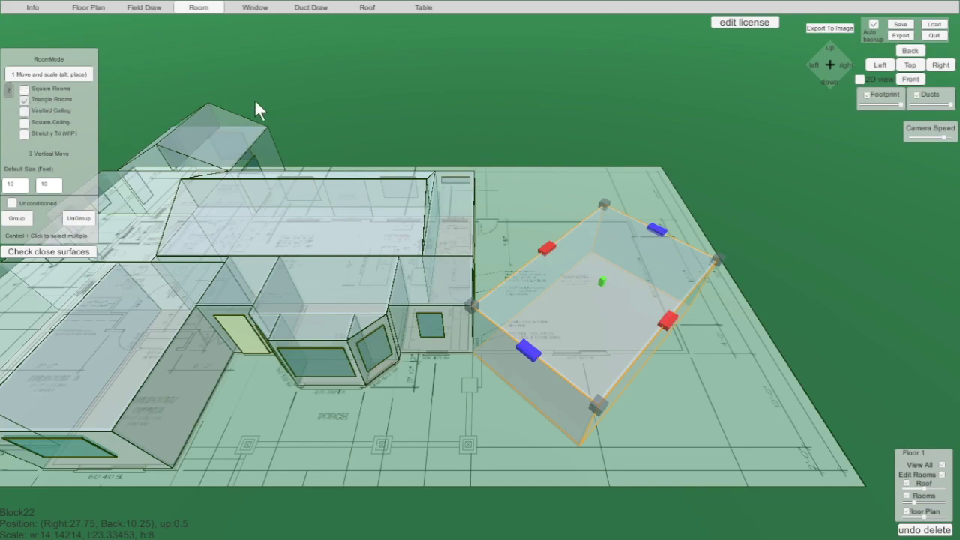
click(535, 168)
key(r)
key(r)
drag(522, 128, 481, 184)
drag(513, 225, 495, 303)
drag(558, 222, 690, 234)
click(643, 259)
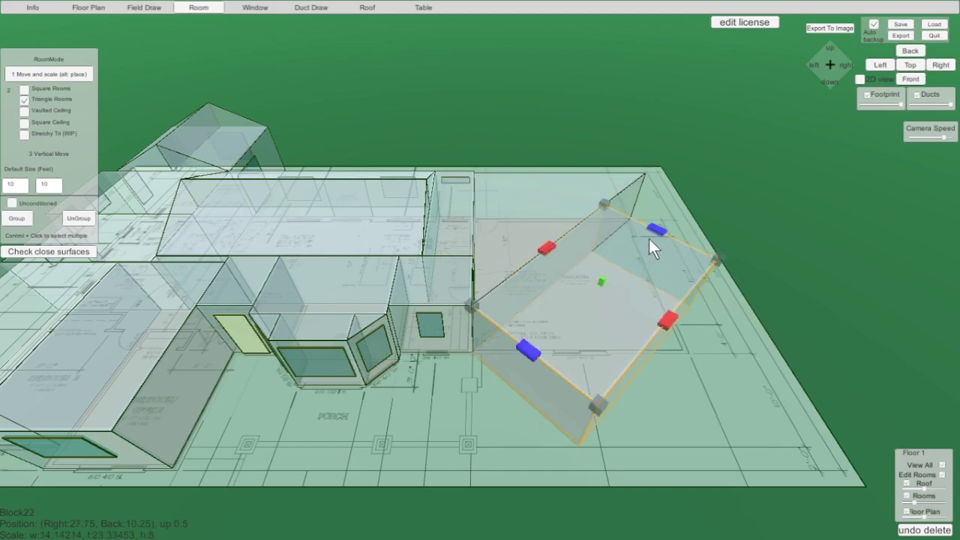
Extend the rotated room to about 33.2 ft along the triangle's diagonal and fine-tune the triangle room's back edge to 24.5 by 24 ft.
drag(657, 229, 703, 182)
click(688, 373)
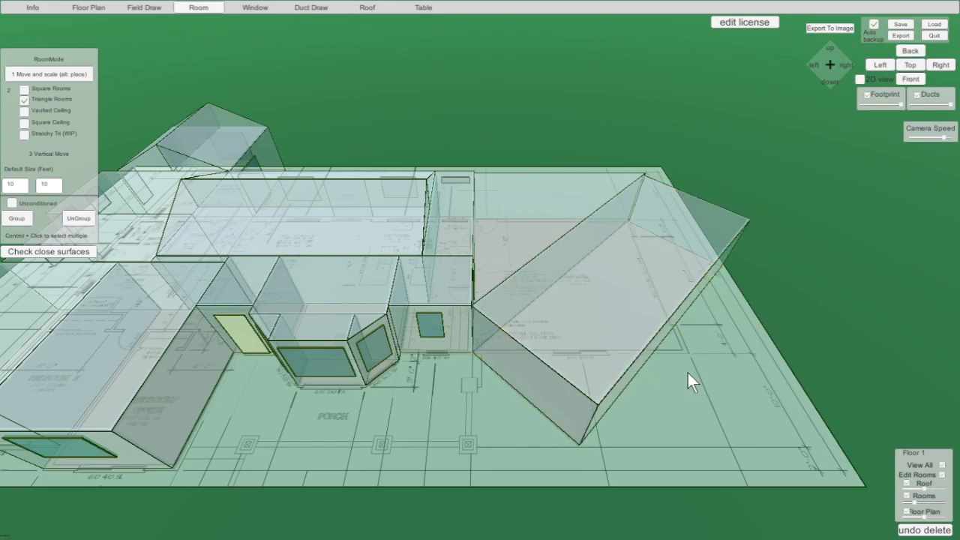
click(535, 180)
drag(556, 170, 558, 168)
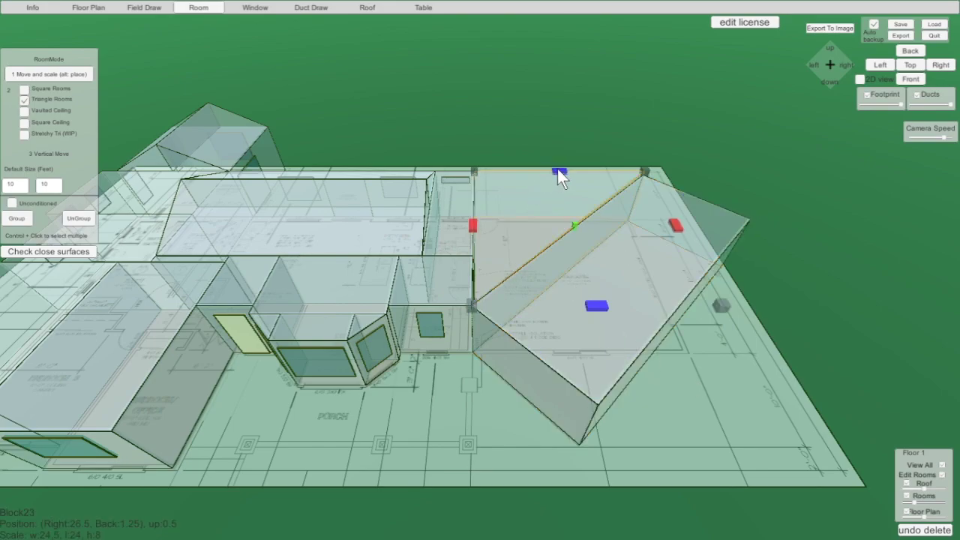
click(714, 346)
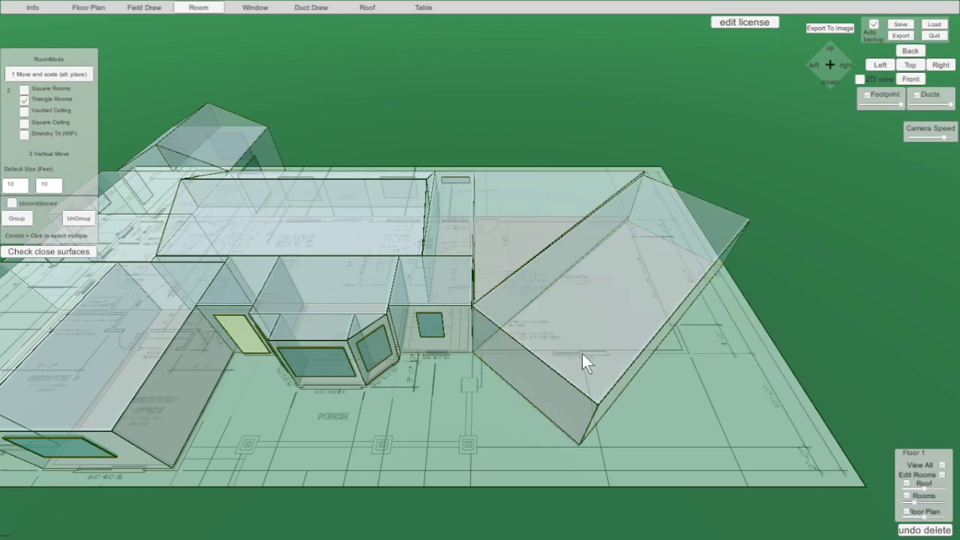
scroll(582, 353, up, 3)
scroll(582, 353, down, 1)
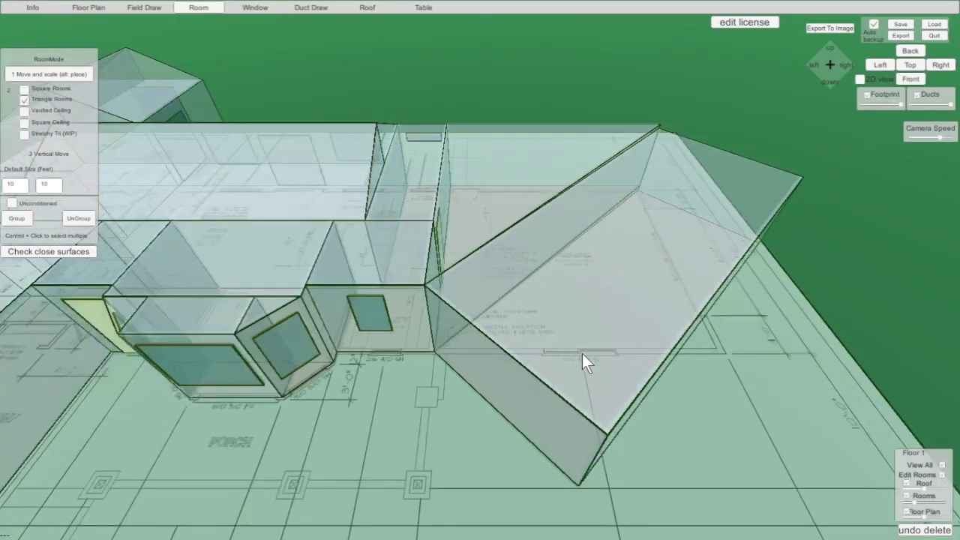
click(578, 292)
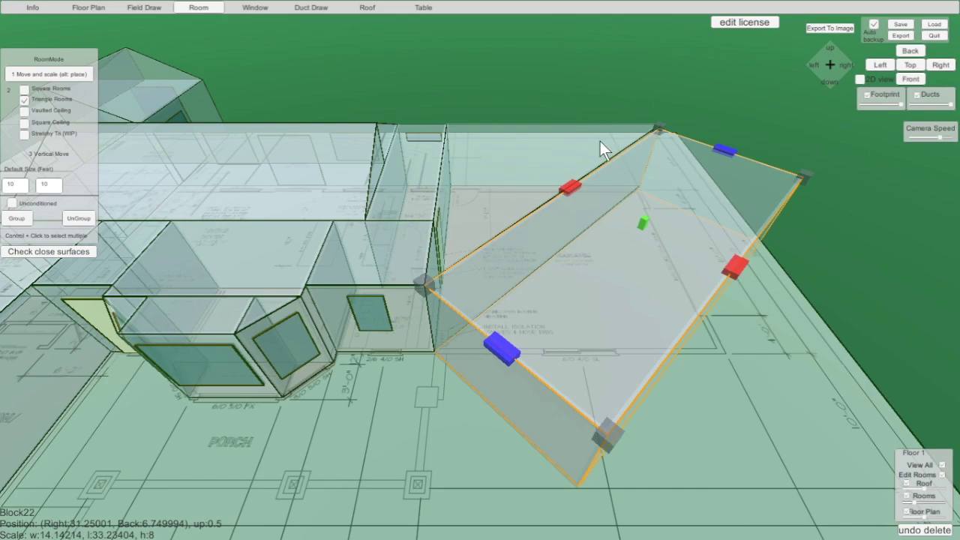
scroll(708, 343, down, 2)
middle_drag(691, 364, 337, 244)
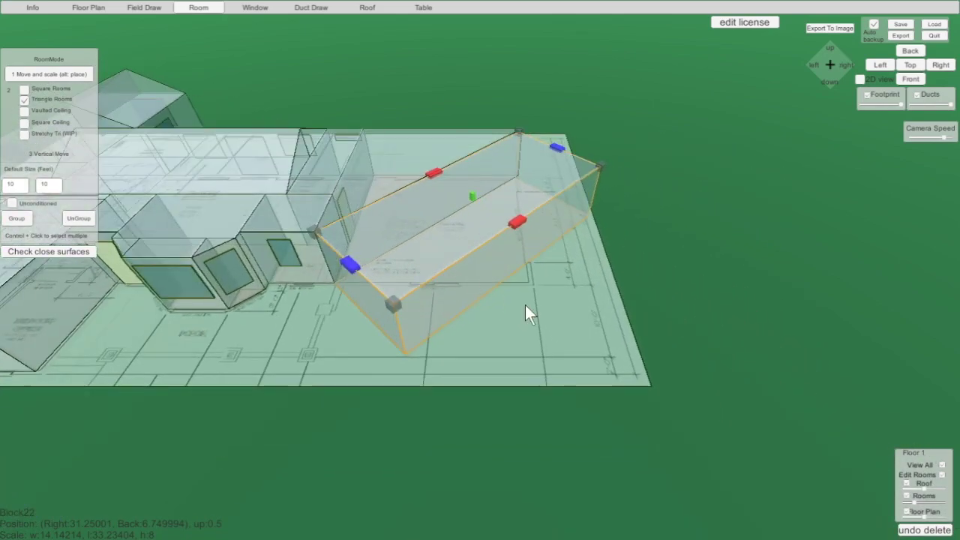
alt+click(579, 336)
click(581, 336)
key(Delete)
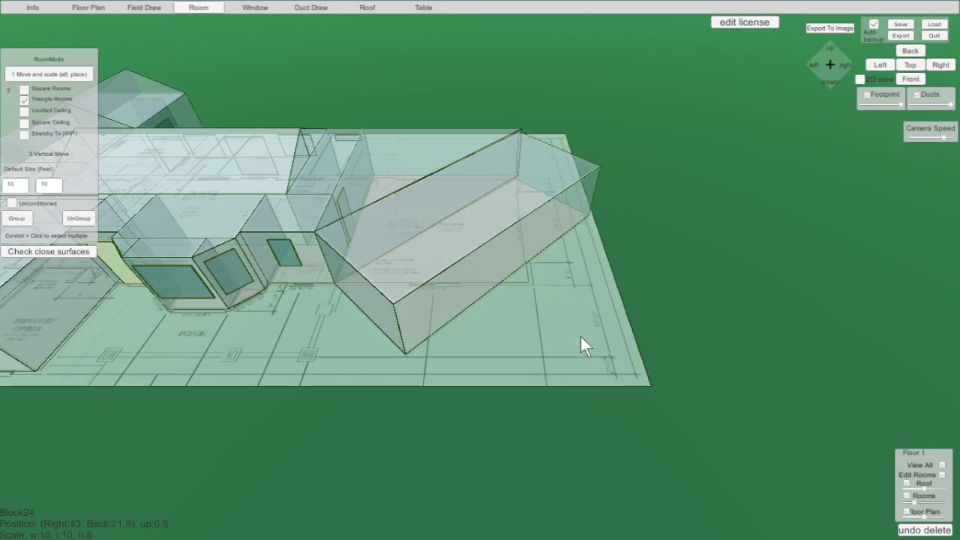
Place a square room, rotate it 45 degrees, align it with the angled room's front corner and stretch it along that room's outer side.
click(27, 89)
alt+click(603, 334)
click(609, 298)
key(r)
drag(623, 316, 456, 335)
mouse_move(462, 292)
mouse_down()
mouse_move(446, 305)
mouse_move(457, 300)
mouse_up()
drag(558, 261, 535, 276)
Place another 10 by 10 ft square room and fit it into the inner corner between the two angled rooms.
click(672, 238)
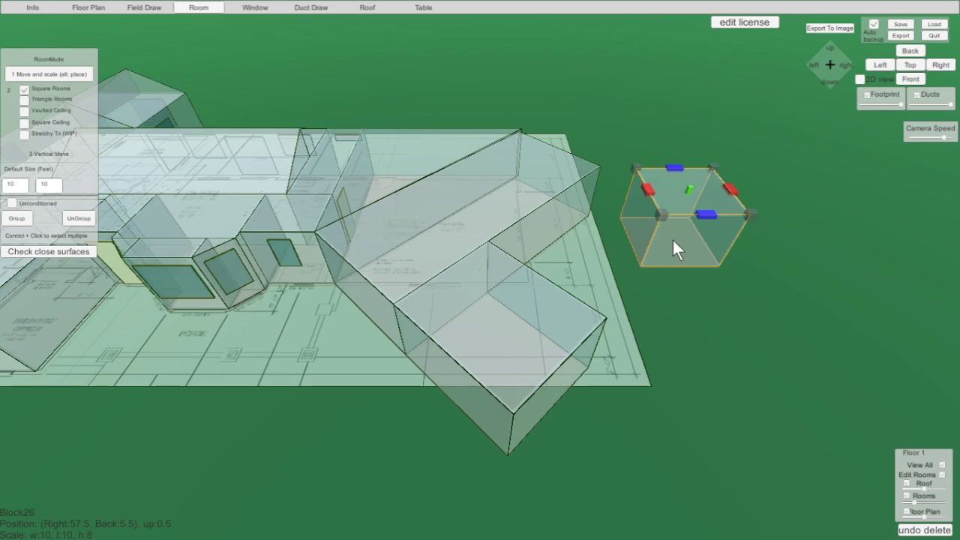
drag(699, 204, 470, 257)
drag(620, 211, 655, 207)
click(713, 316)
Examine the whole house model from the front, including its room volumes, bay, windows and front door.
middle_drag(648, 395, 874, 291)
scroll(432, 350, down, 4)
right_drag(433, 361, 403, 342)
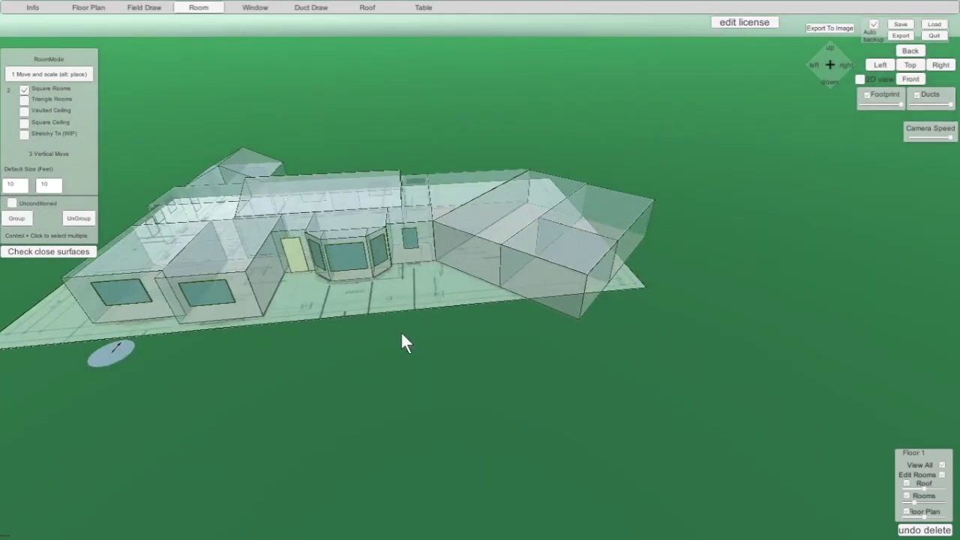
scroll(680, 306, down, 4)
right_drag(641, 393, 431, 300)
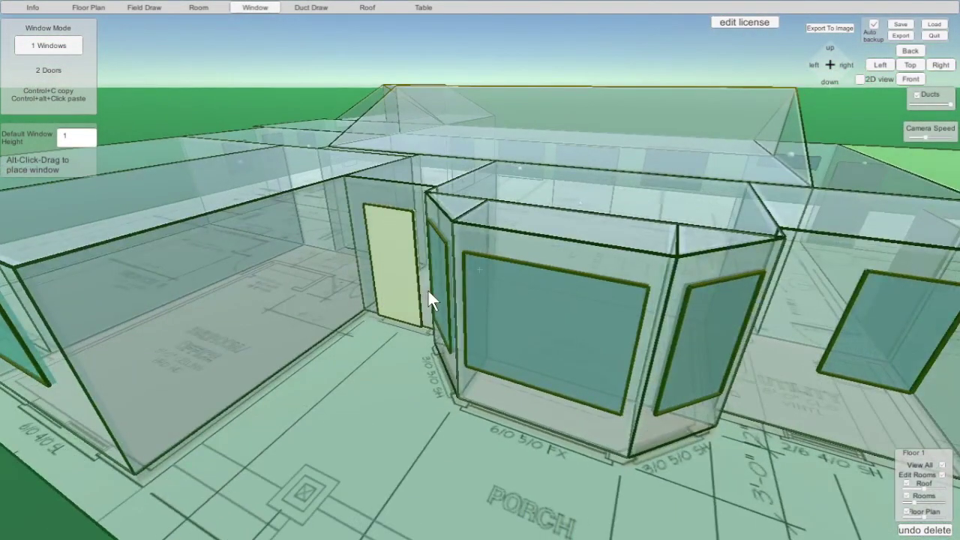
scroll(505, 299, down, 5)
right_drag(567, 347, 573, 321)
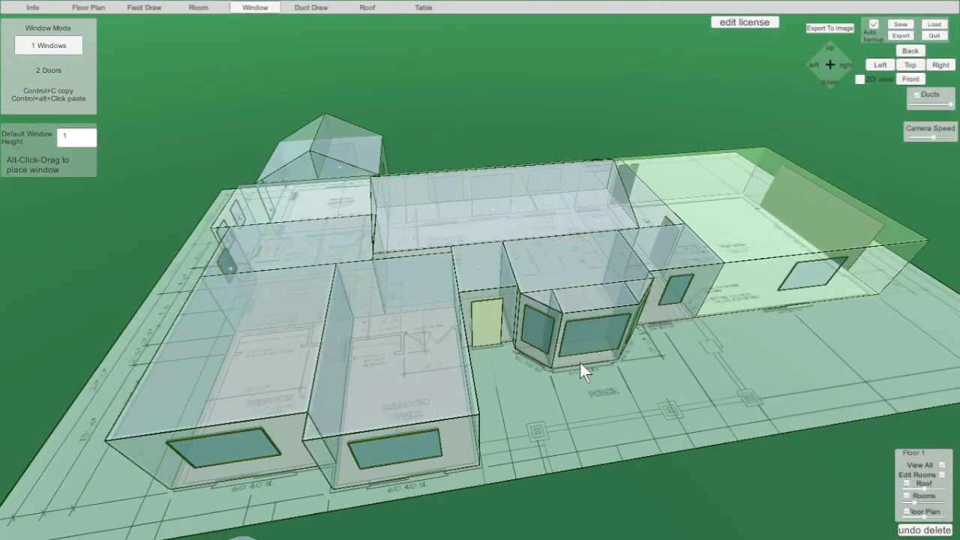
right_drag(704, 345, 498, 363)
scroll(696, 333, down, 3)
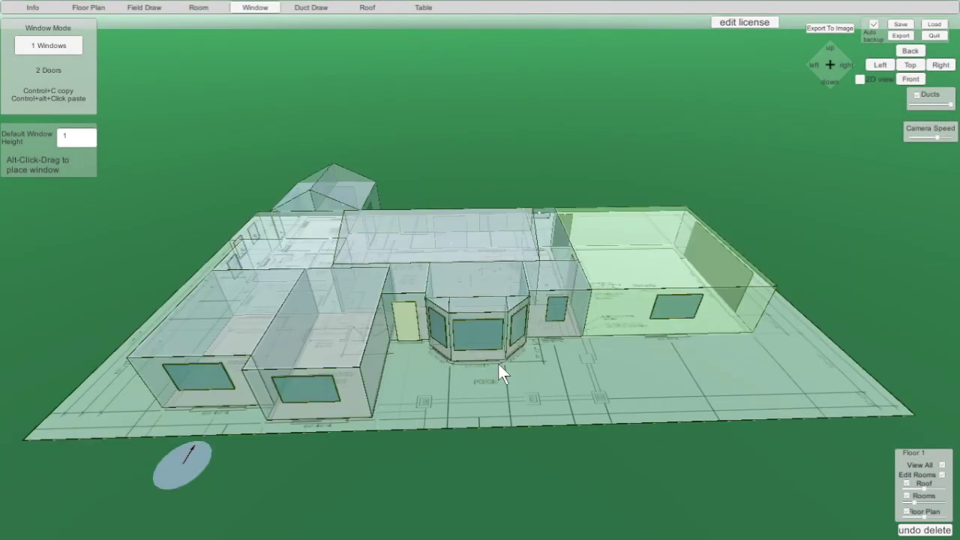